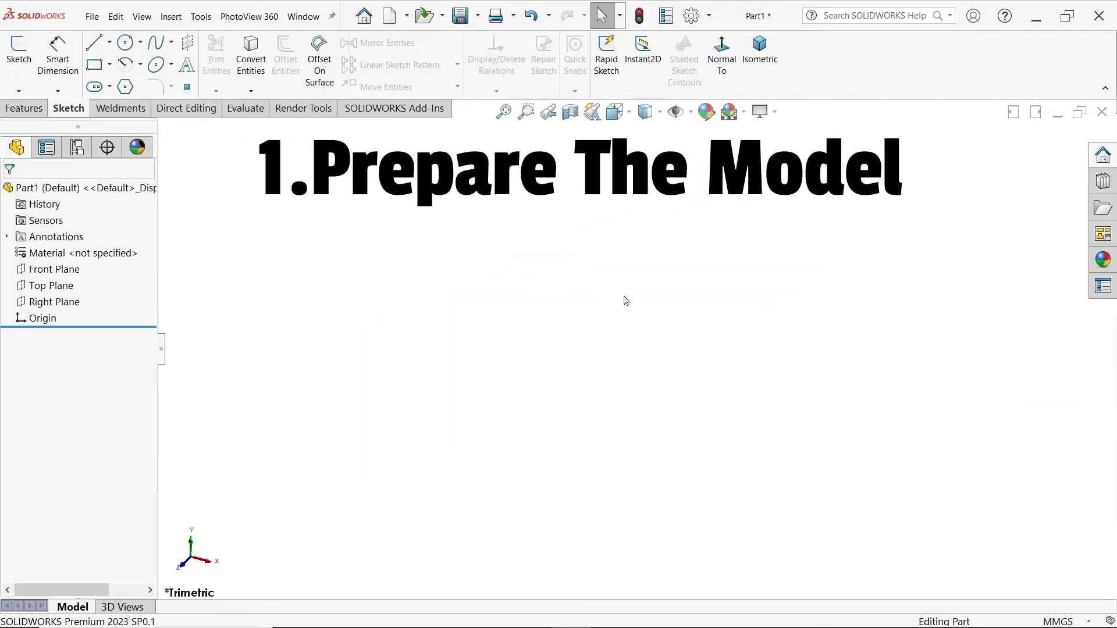
# Step: Select the Front Plane in the new Part1 feature tree
pyautogui.click(54, 268)
# Step: Sketch on the Front Plane and draw the five-line right half of the I-beam outline
pyautogui.click(66, 250)
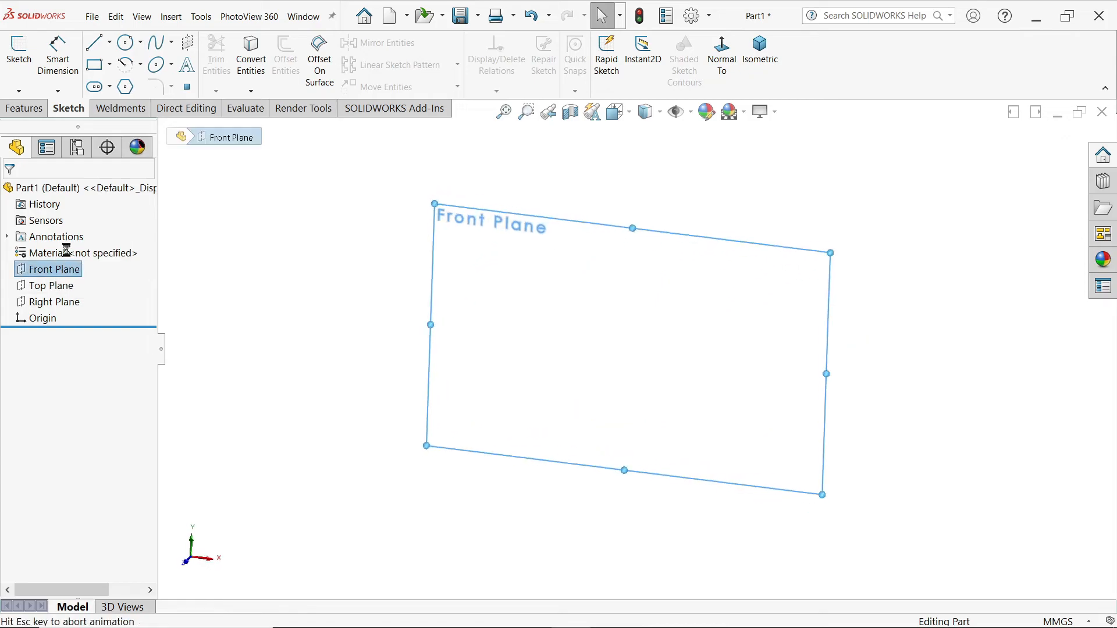
pyautogui.click(95, 44)
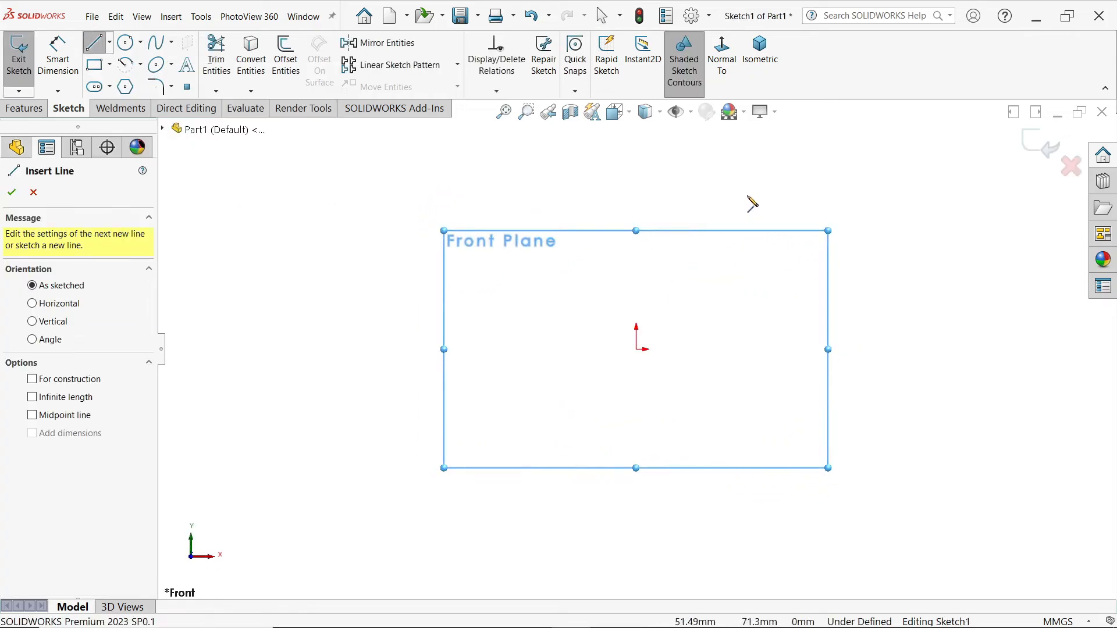
pyautogui.click(748, 220)
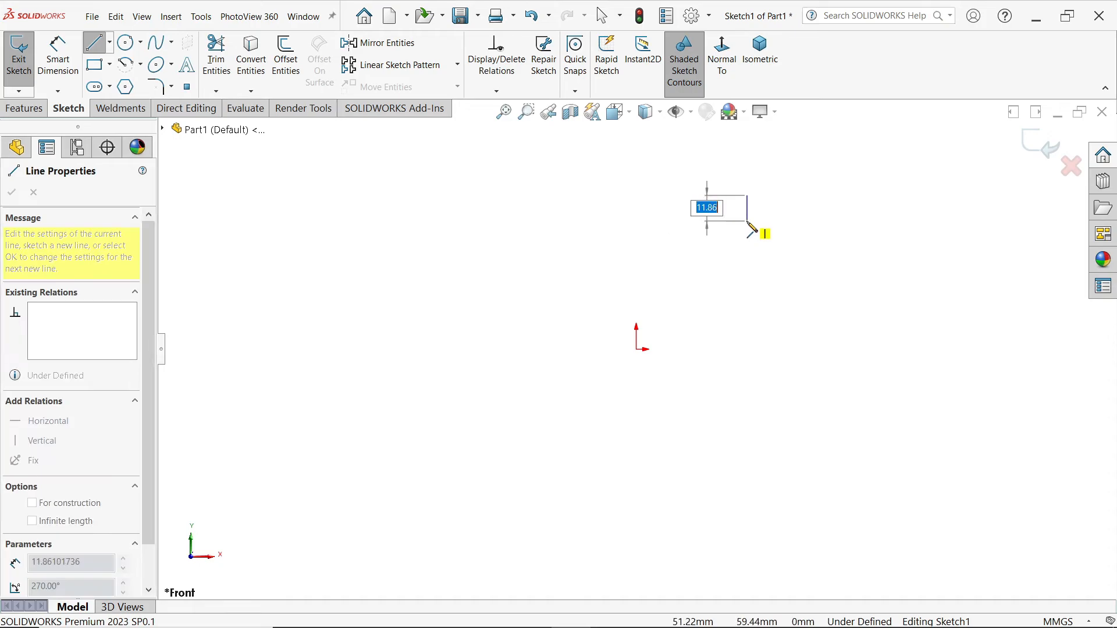
pyautogui.click(665, 238)
pyautogui.click(666, 441)
pyautogui.click(748, 461)
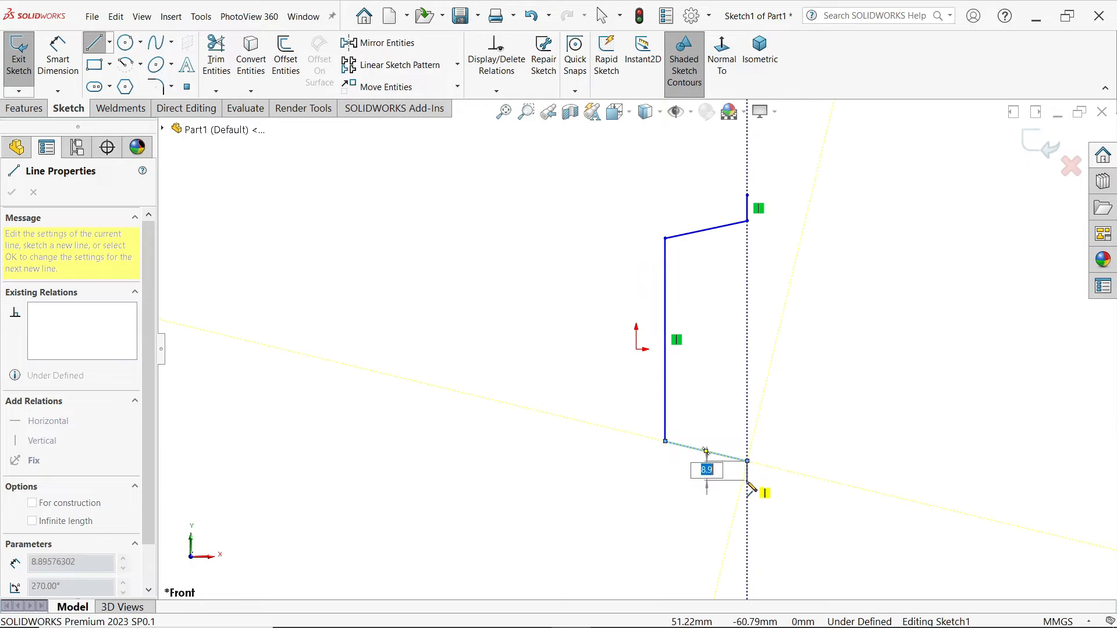
pyautogui.click(748, 480)
pyautogui.press('Escape')
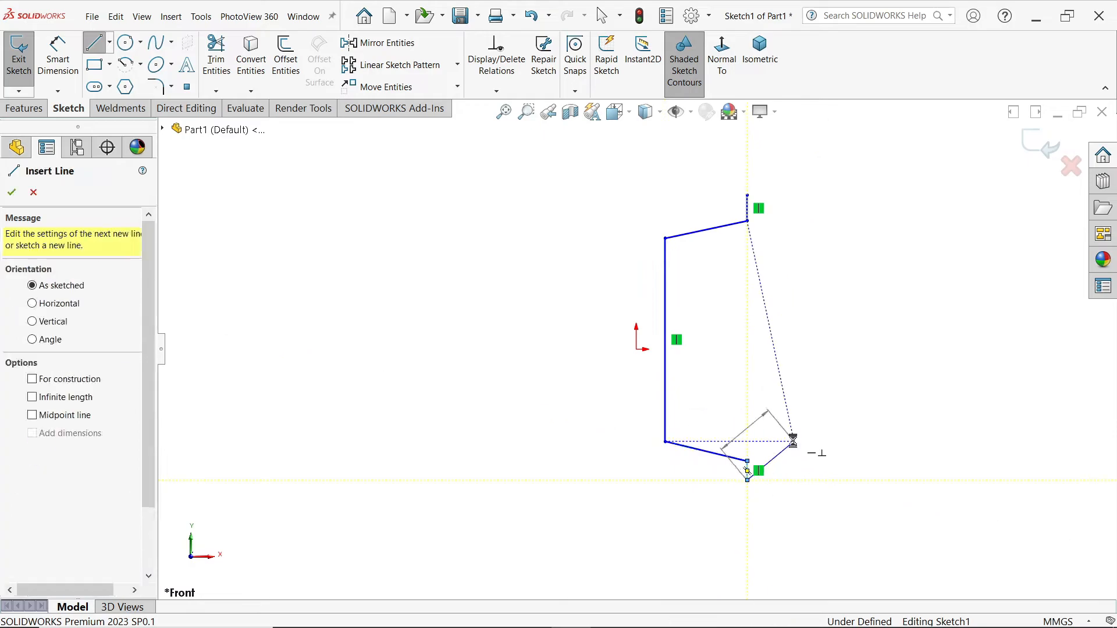
# Step: Draw a vertical line down to the origin and make it construction geometry
pyautogui.press('l')
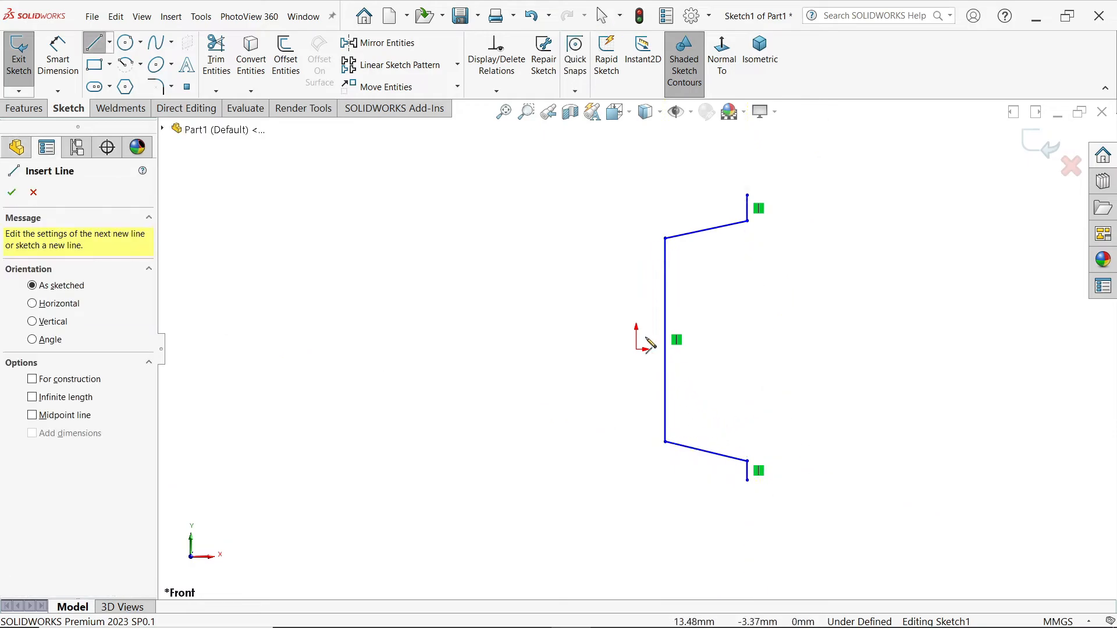
pyautogui.click(635, 226)
pyautogui.click(636, 349)
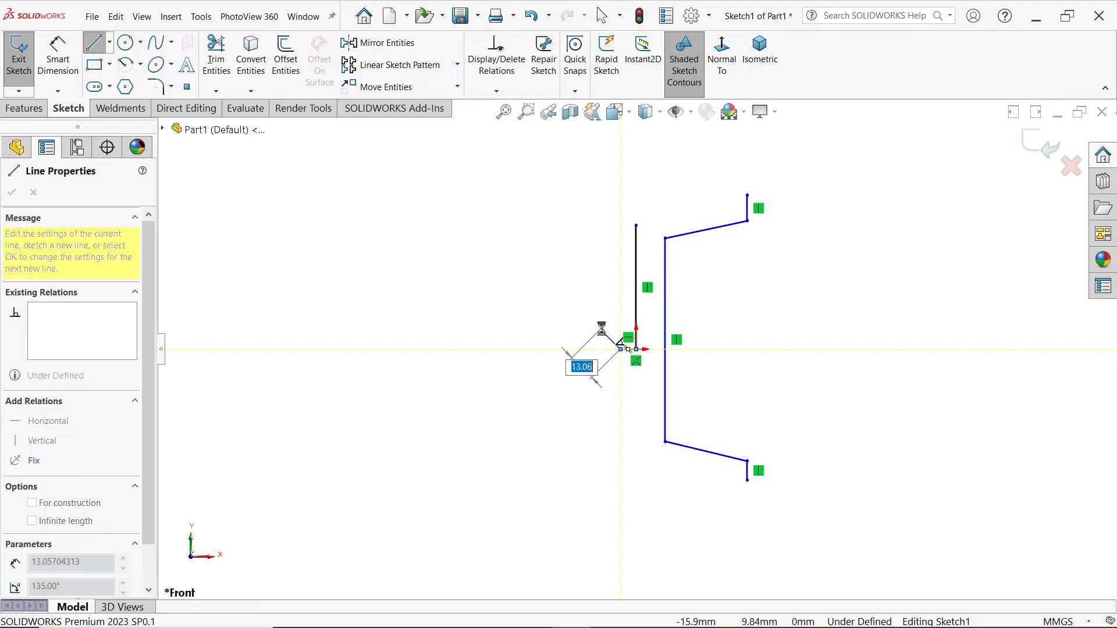
pyautogui.press('Escape')
pyautogui.scroll(-1, 627, 320)
pyautogui.click(639, 323)
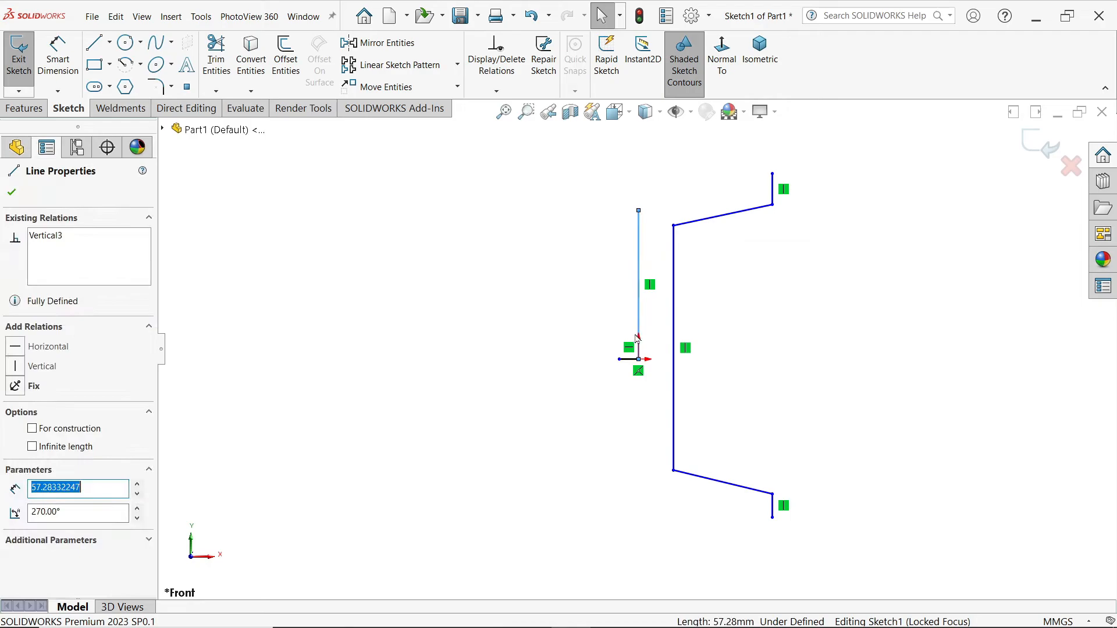
pyautogui.keyDown('ctrl'); pyautogui.click(629, 359); pyautogui.keyUp('ctrl')
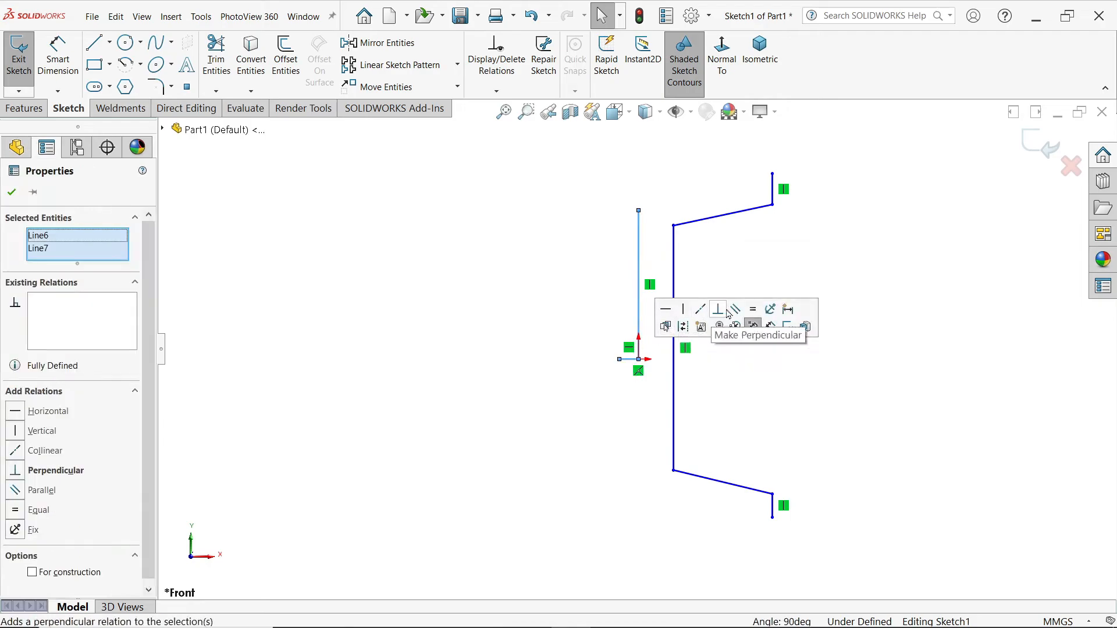
pyautogui.click(685, 327)
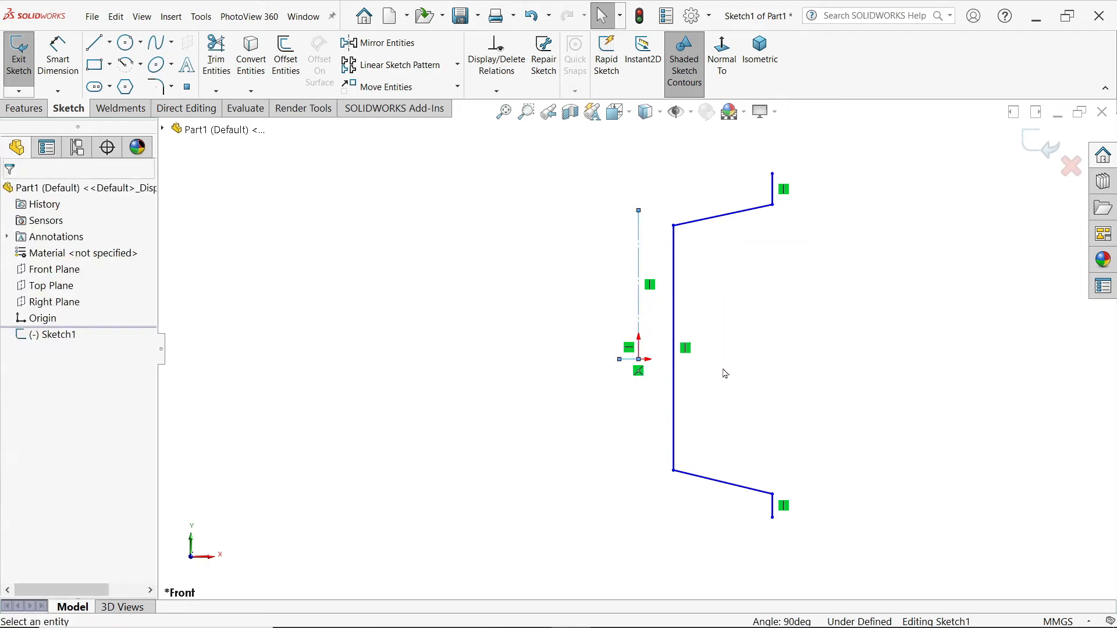
# Step: Mirror the five half-outline lines about the vertical centerline
pyautogui.moveTo(838, 161); pyautogui.dragTo(662, 505)
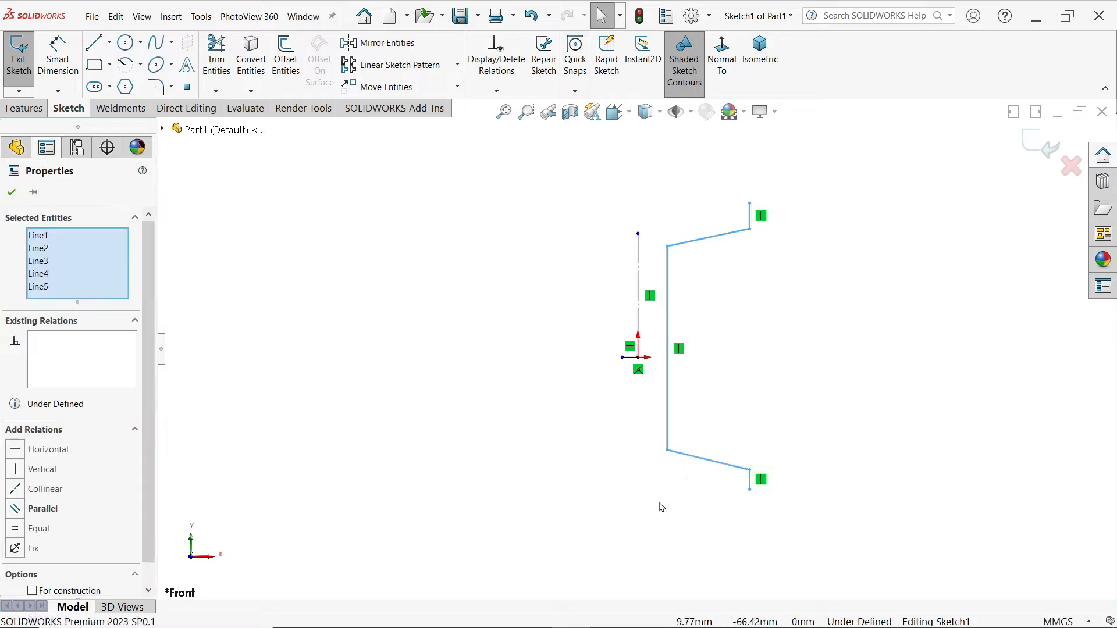
pyautogui.click(400, 45)
pyautogui.click(58, 437)
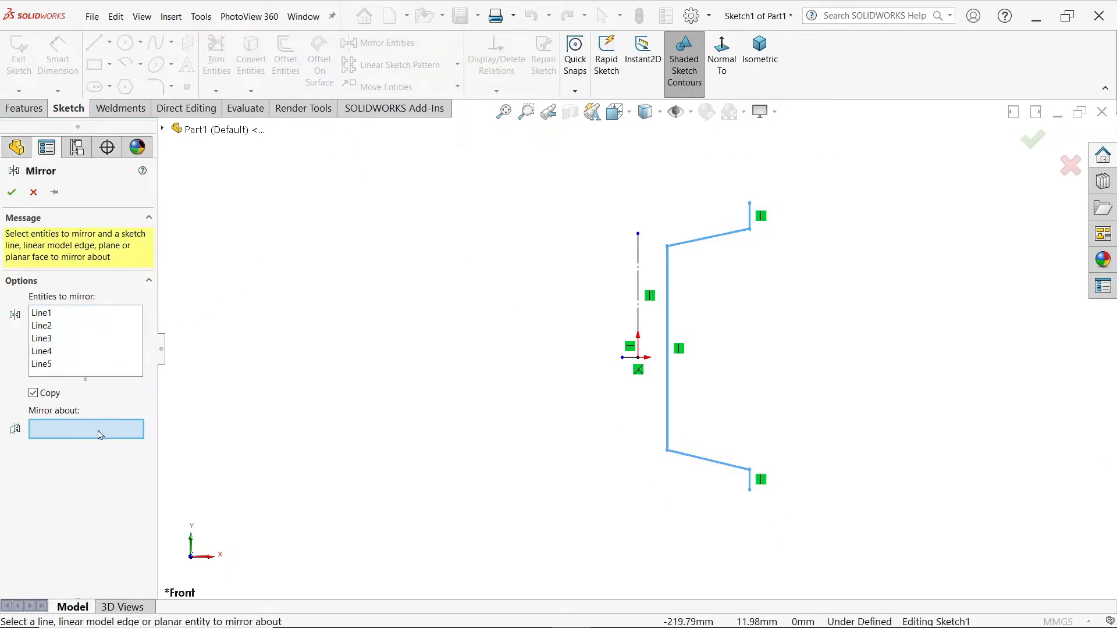
pyautogui.click(639, 317)
pyautogui.click(10, 193)
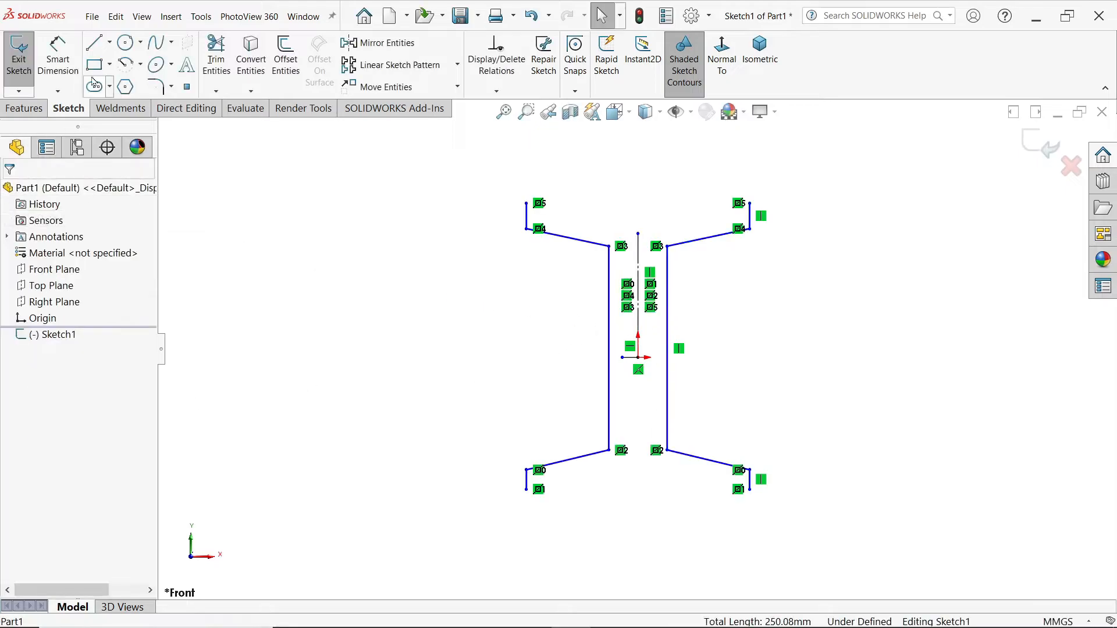
# Step: Draw horizontal lines closing the top and bottom of the I-beam profile
pyautogui.click(93, 46)
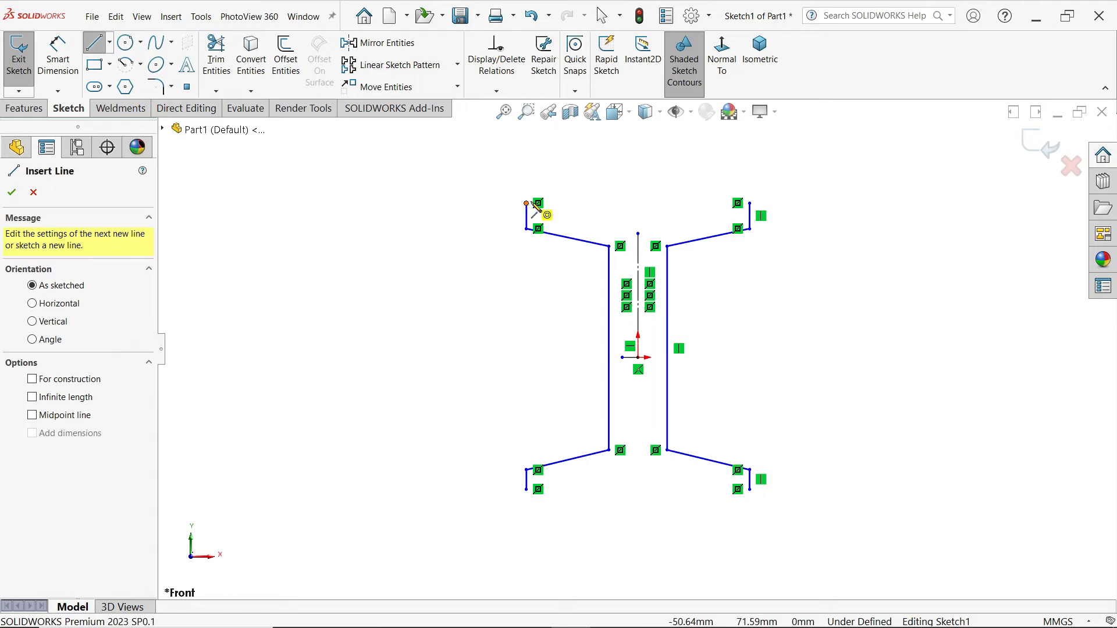
pyautogui.click(526, 203)
pyautogui.click(751, 204)
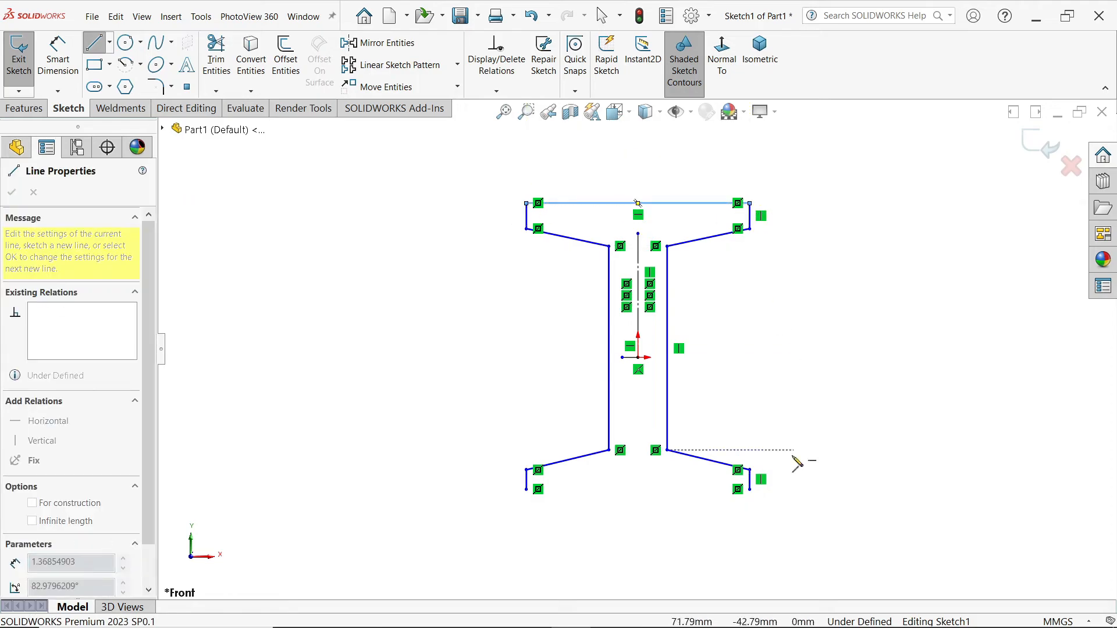
pyautogui.click(751, 491)
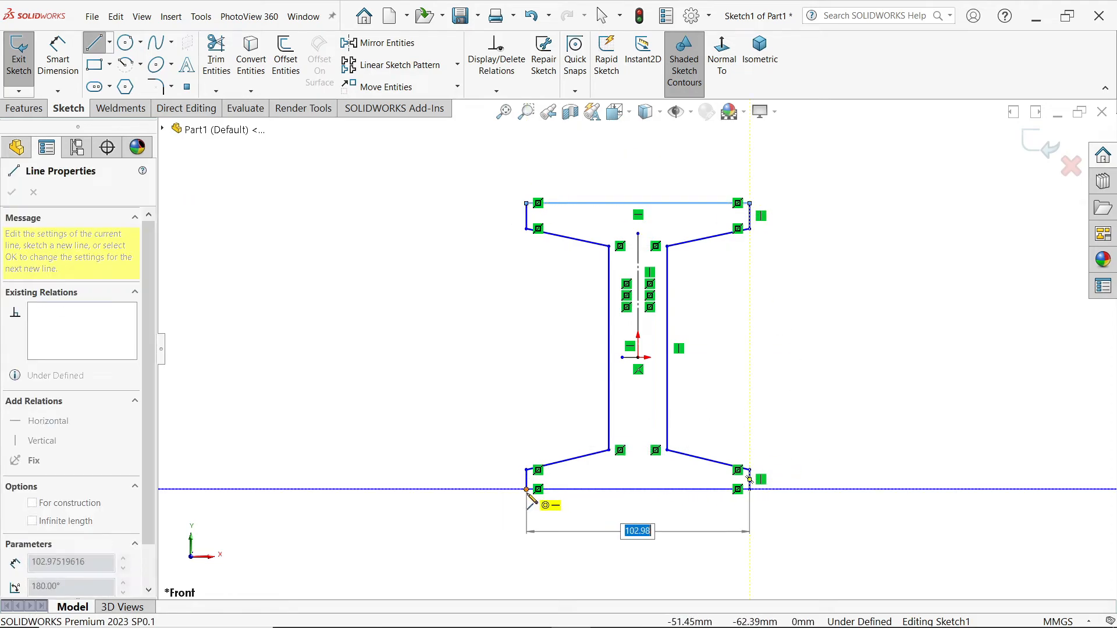
pyautogui.click(527, 491)
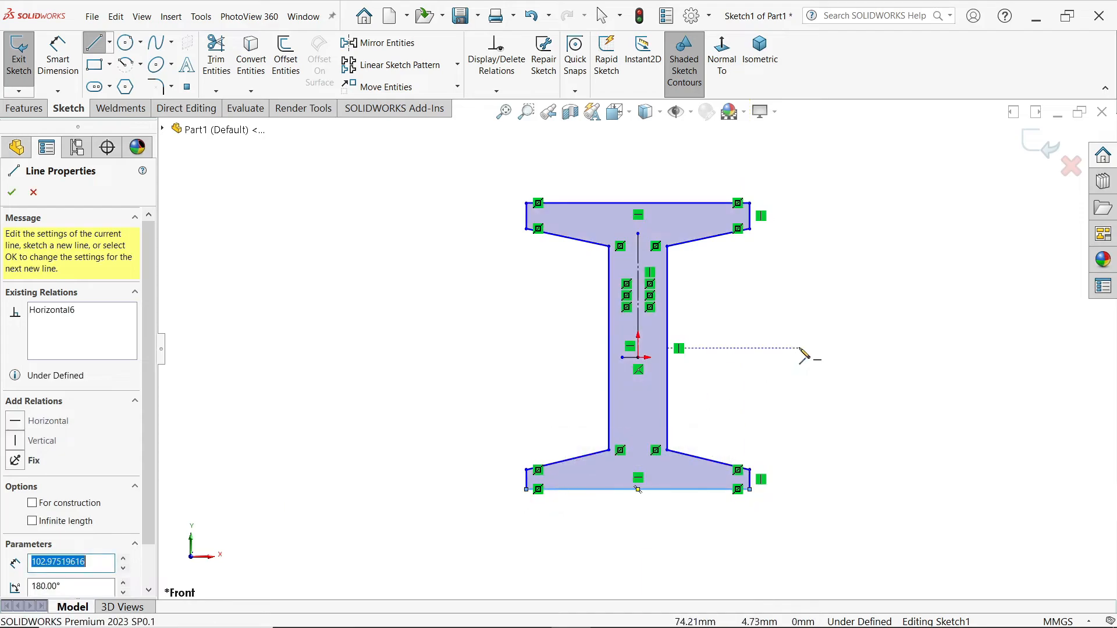
# Step: Make the two web edges symmetric about the centerline
pyautogui.press('Escape')
pyautogui.scroll(-2, 756, 399)
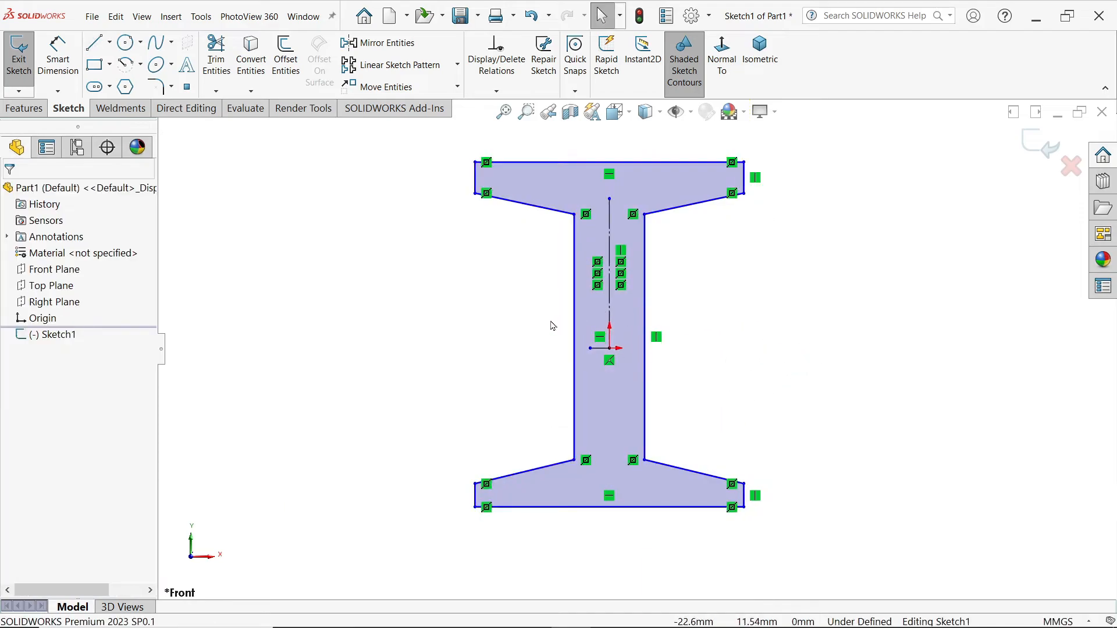
pyautogui.scroll(-1, 552, 325)
pyautogui.click(668, 298)
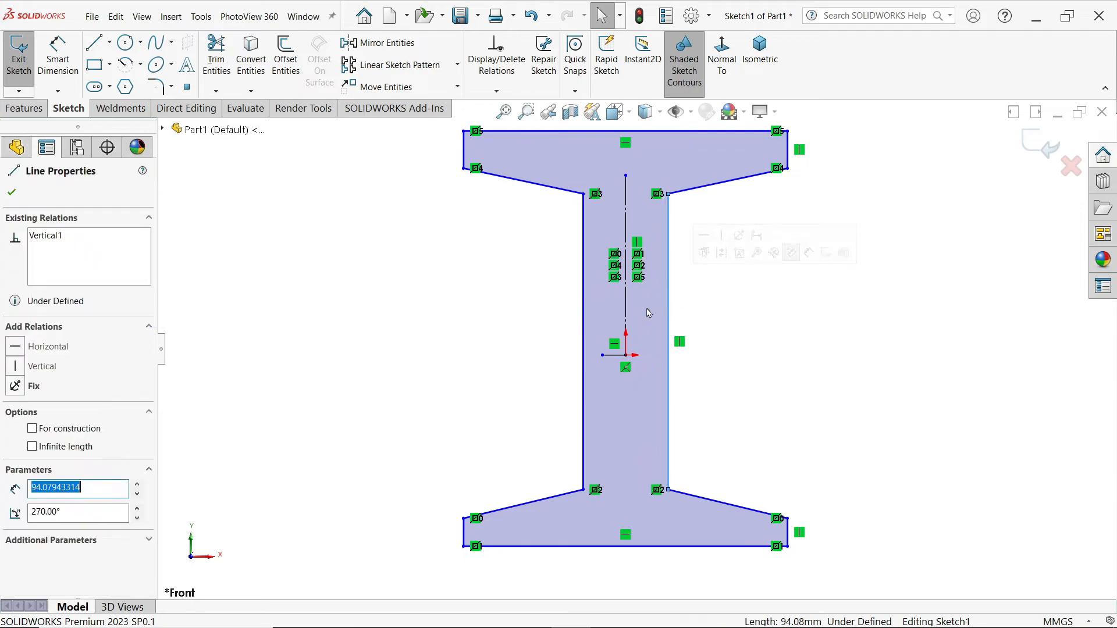
pyautogui.keyDown('ctrl'); pyautogui.click(584, 349); pyautogui.keyUp('ctrl')
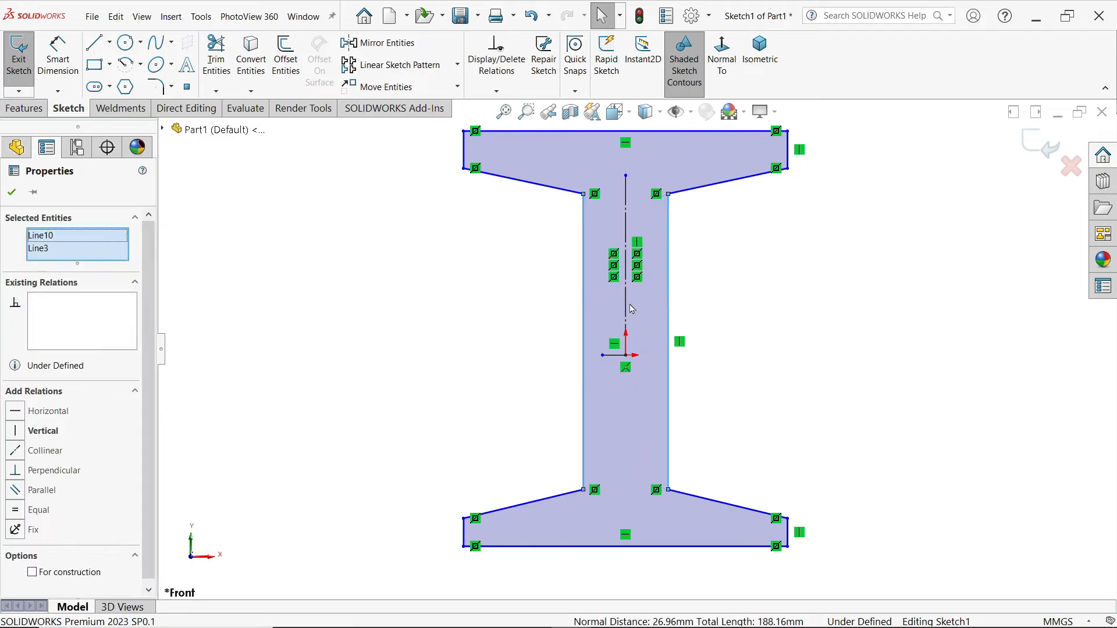
pyautogui.keyDown('ctrl'); pyautogui.click(626, 308); pyautogui.keyUp('ctrl')
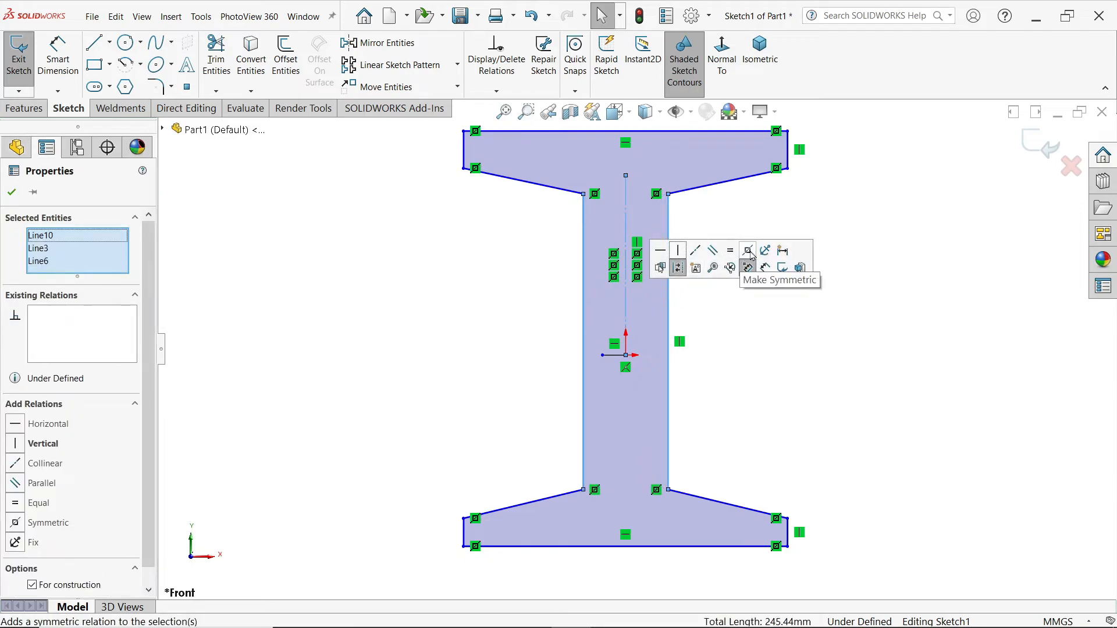
pyautogui.click(758, 211)
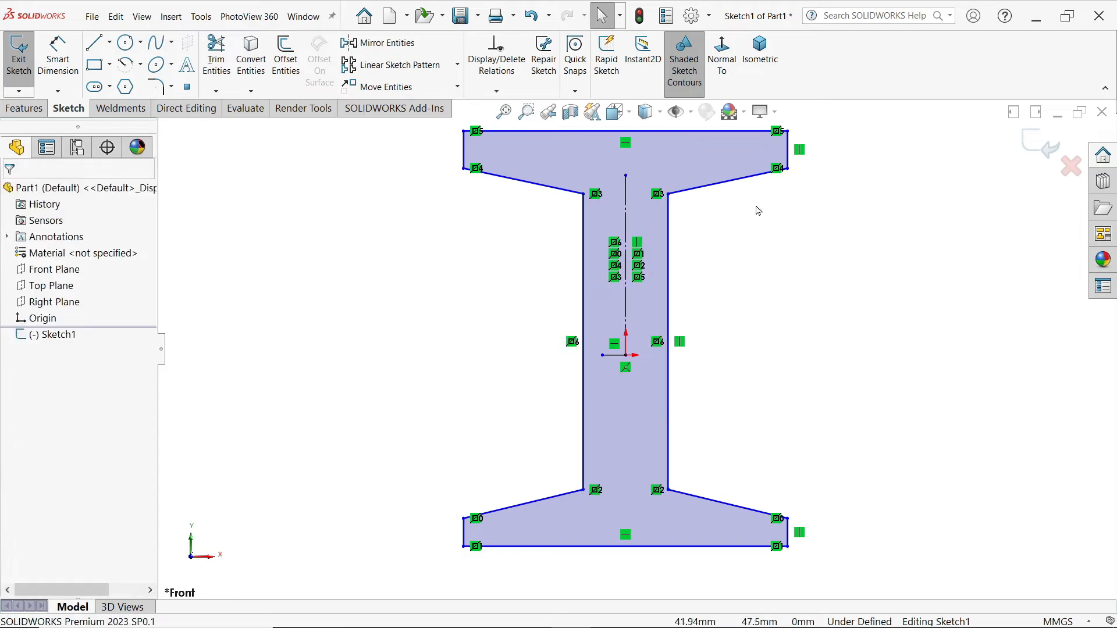
# Step: Make the upper and lower right sloped flange edges symmetric about the centerline
pyautogui.click(731, 186)
pyautogui.keyDown('ctrl'); pyautogui.click(719, 507); pyautogui.keyUp('ctrl')
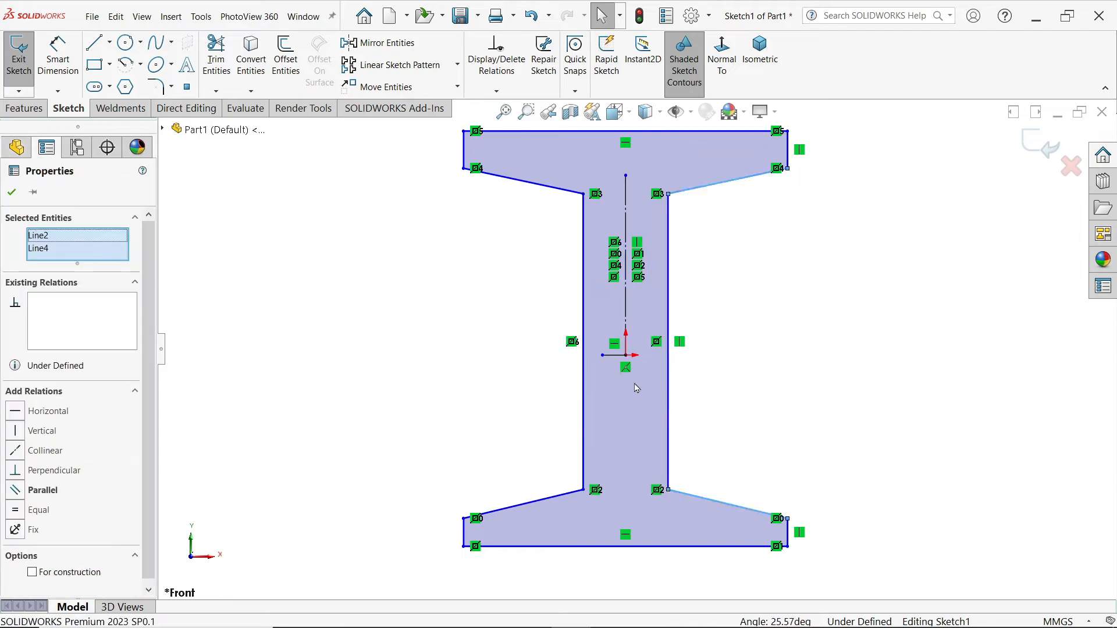
pyautogui.keyDown('ctrl'); pyautogui.click(618, 358); pyautogui.keyUp('ctrl')
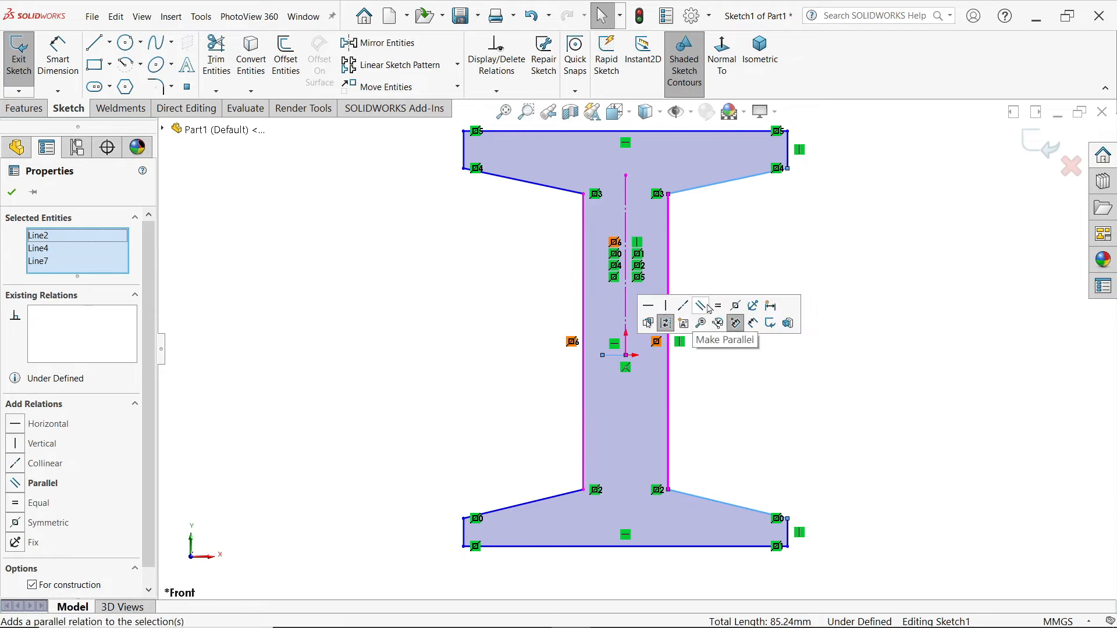
pyautogui.click(735, 305)
pyautogui.click(801, 258)
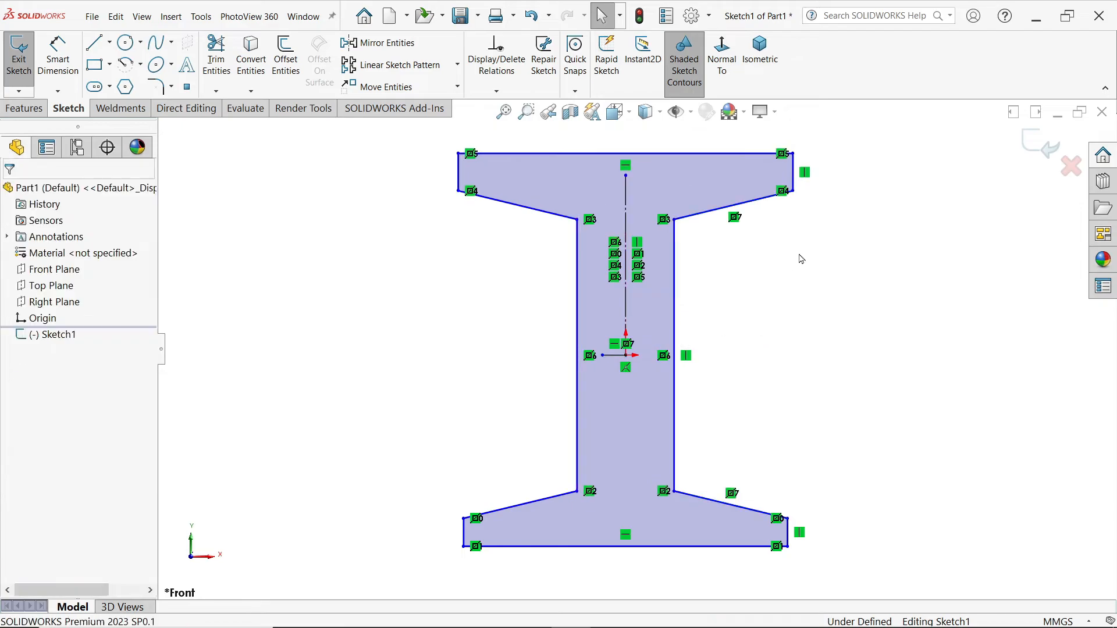
# Step: Make the top and bottom right flange end lines equal and collinear
pyautogui.click(788, 538)
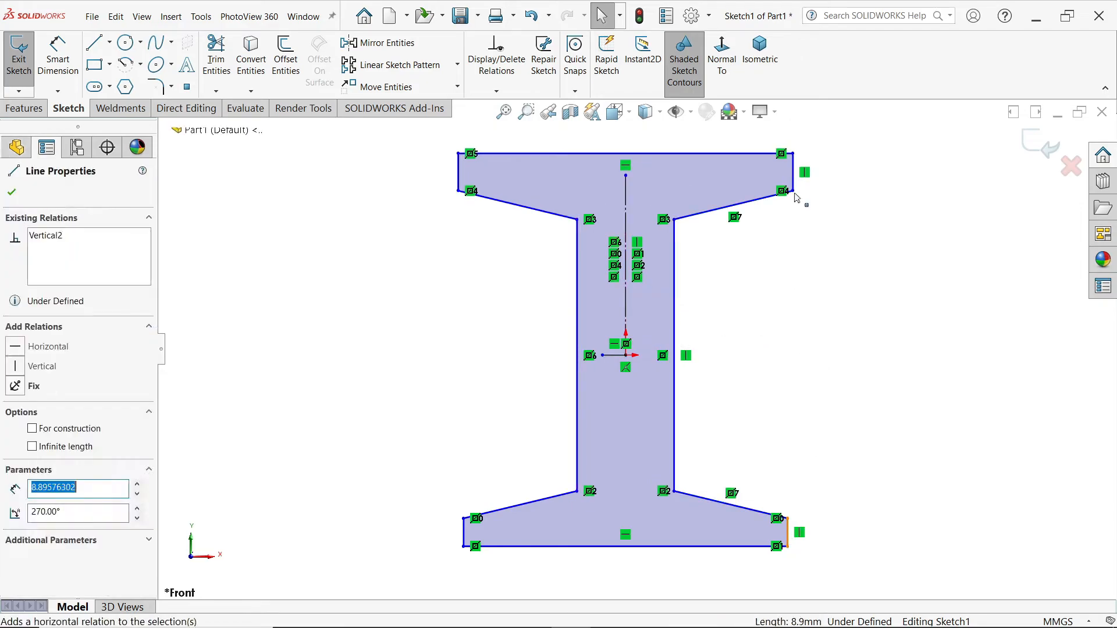
pyautogui.keyDown('ctrl'); pyautogui.click(794, 183); pyautogui.keyUp('ctrl')
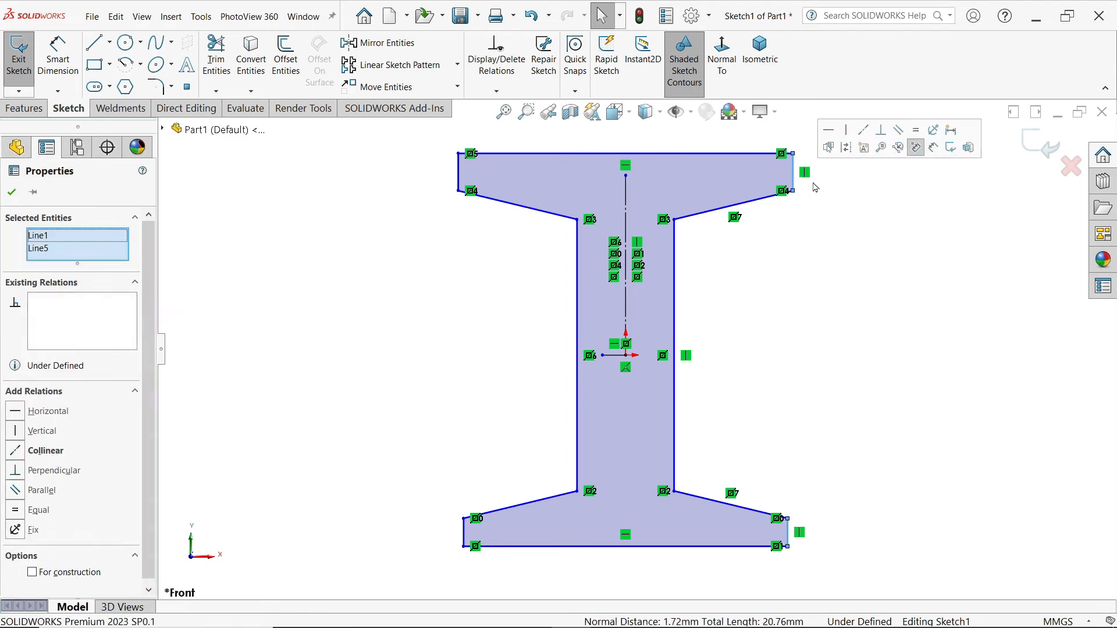
pyautogui.click(916, 131)
pyautogui.click(864, 131)
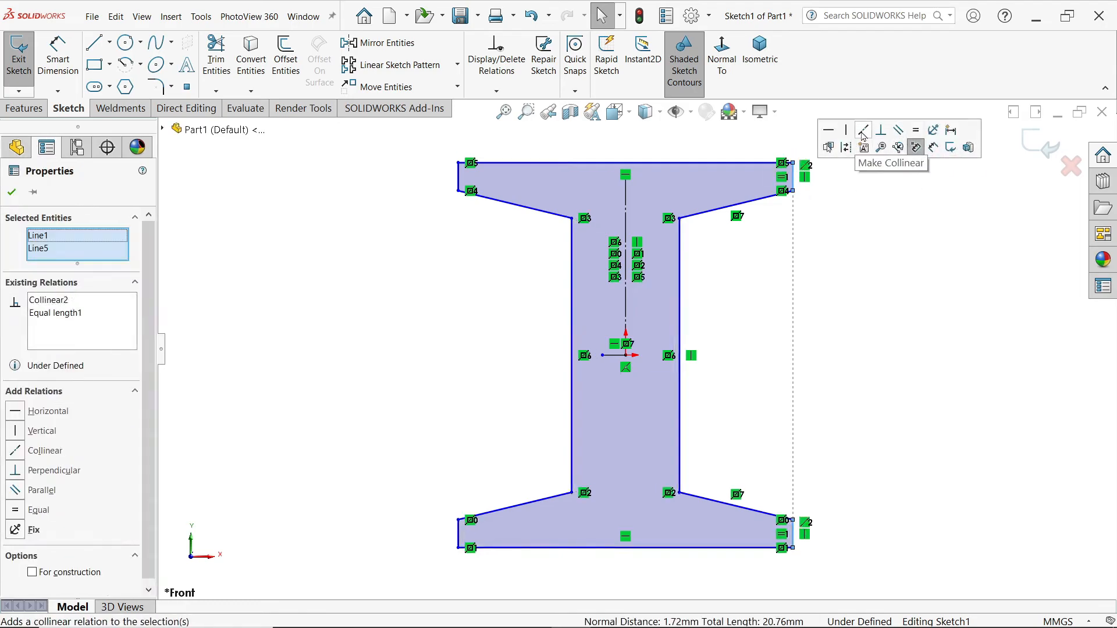
pyautogui.click(371, 329)
pyautogui.click(58, 66)
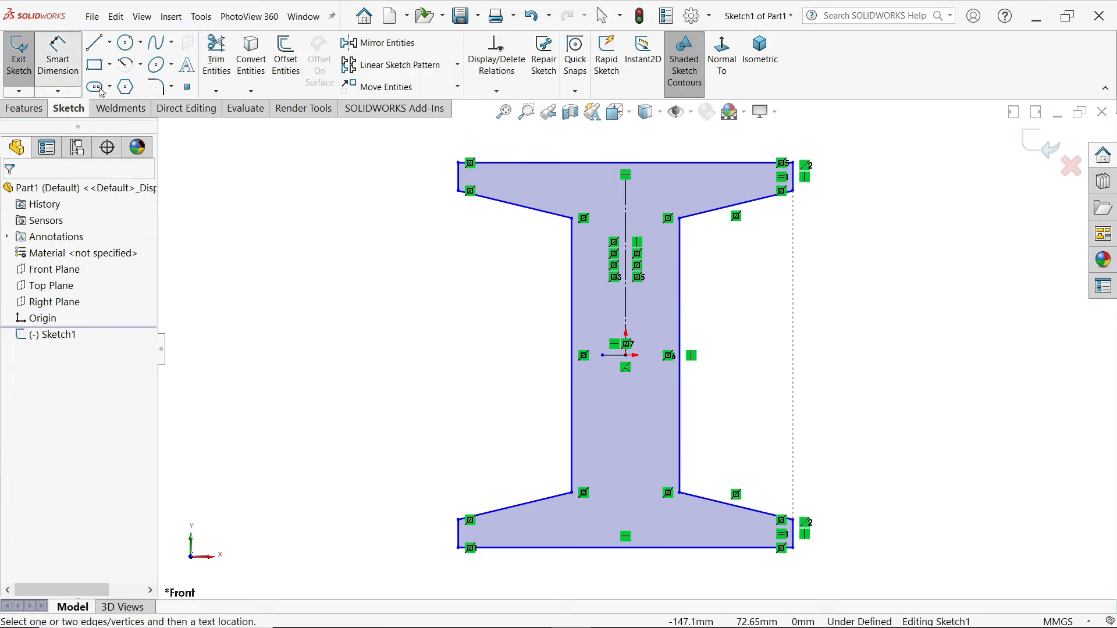
# Step: Dimension the profile's overall height to 100 mm and flange width to 75 mm
pyautogui.click(740, 164)
pyautogui.click(732, 548)
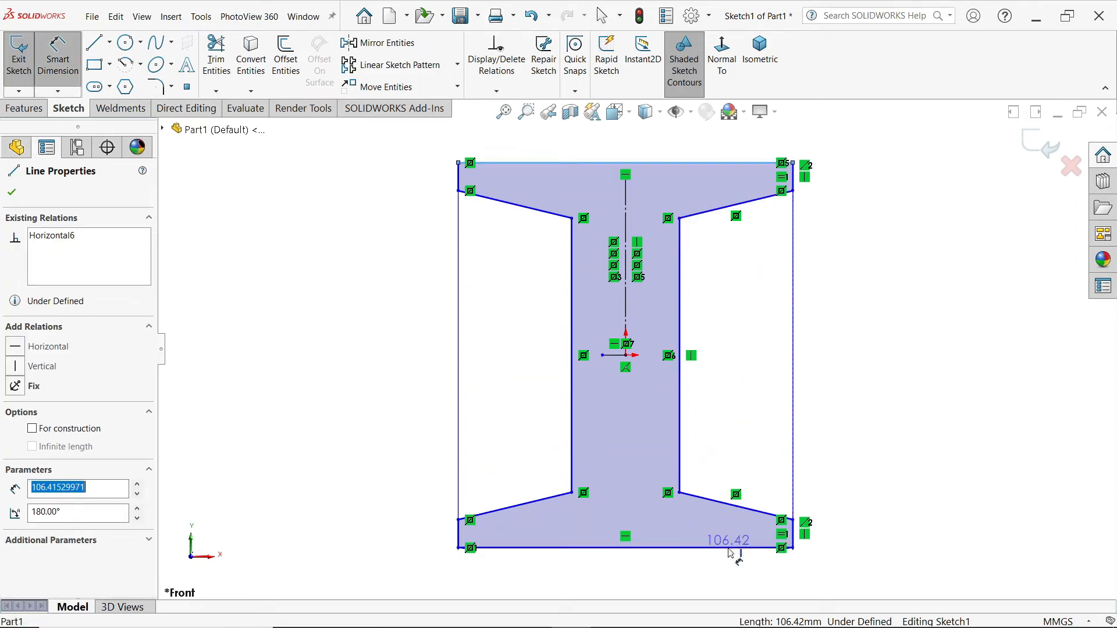
pyautogui.click(853, 367)
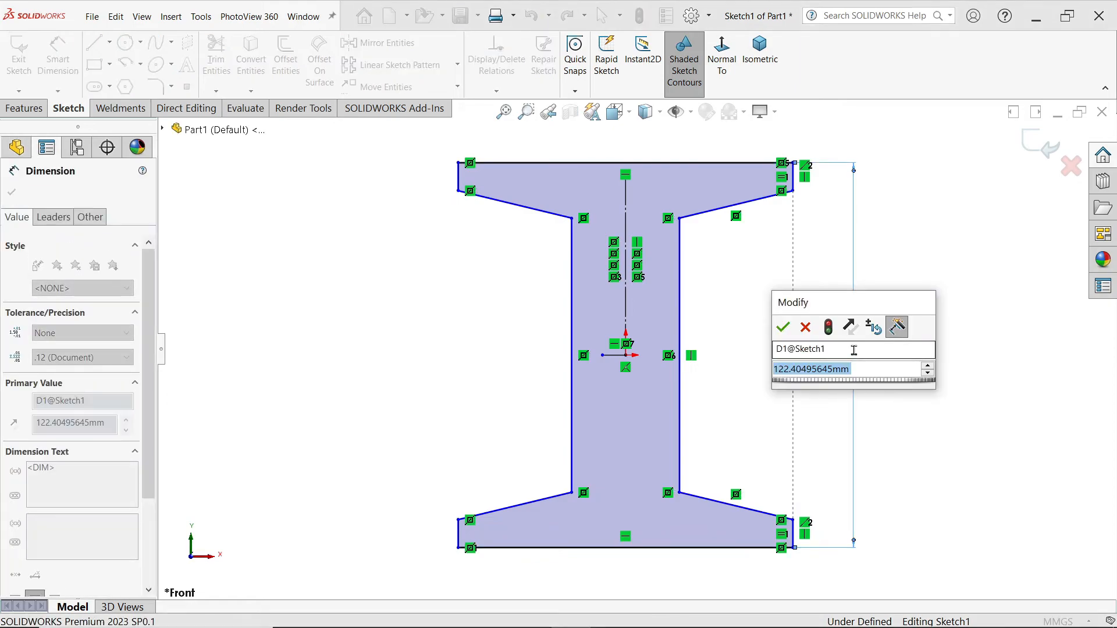
pyautogui.write('100')
pyautogui.press('BackSpace')
pyautogui.press('BackSpace')
pyautogui.press('BackSpace')
pyautogui.press('BackSpace')
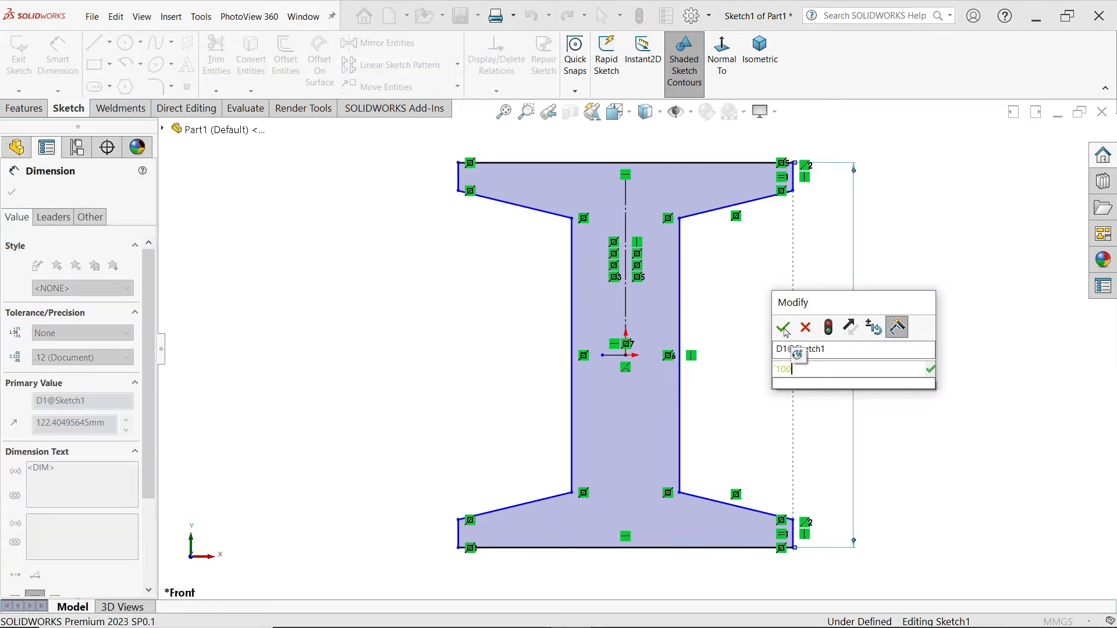
pyautogui.write('100')
pyautogui.click(783, 328)
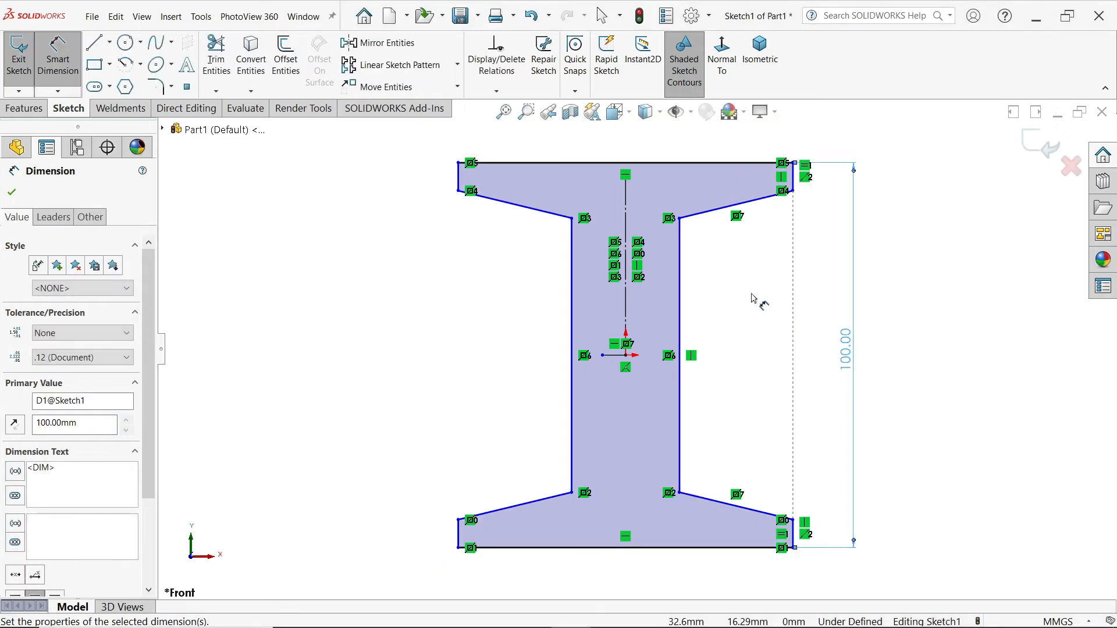
pyautogui.click(692, 164)
pyautogui.click(661, 150)
pyautogui.write('7')
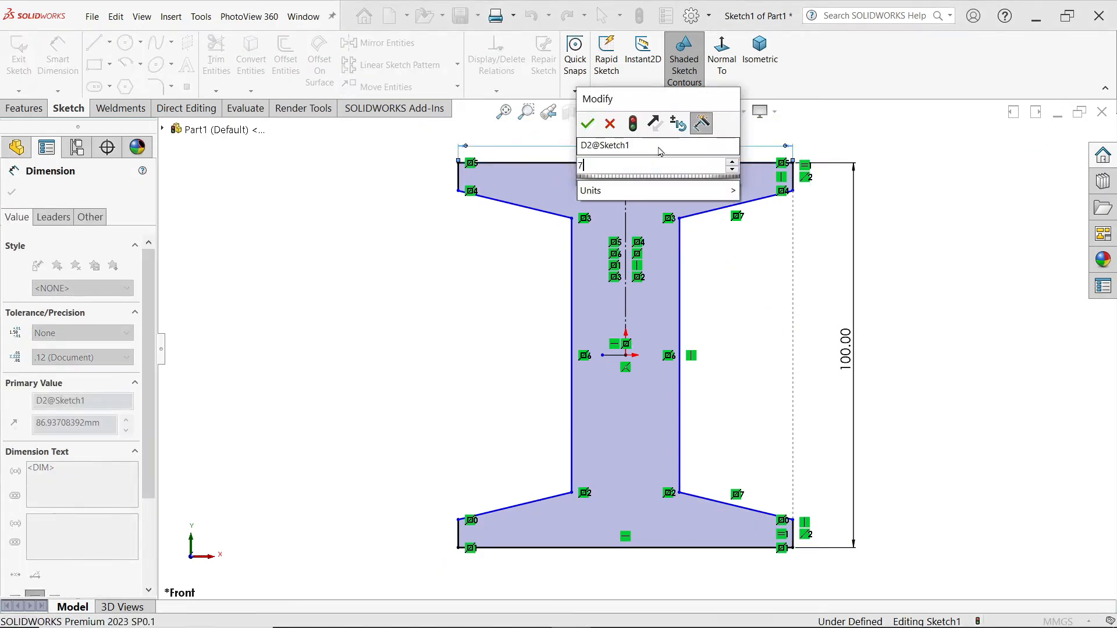
pyautogui.write('5')
pyautogui.press('Return')
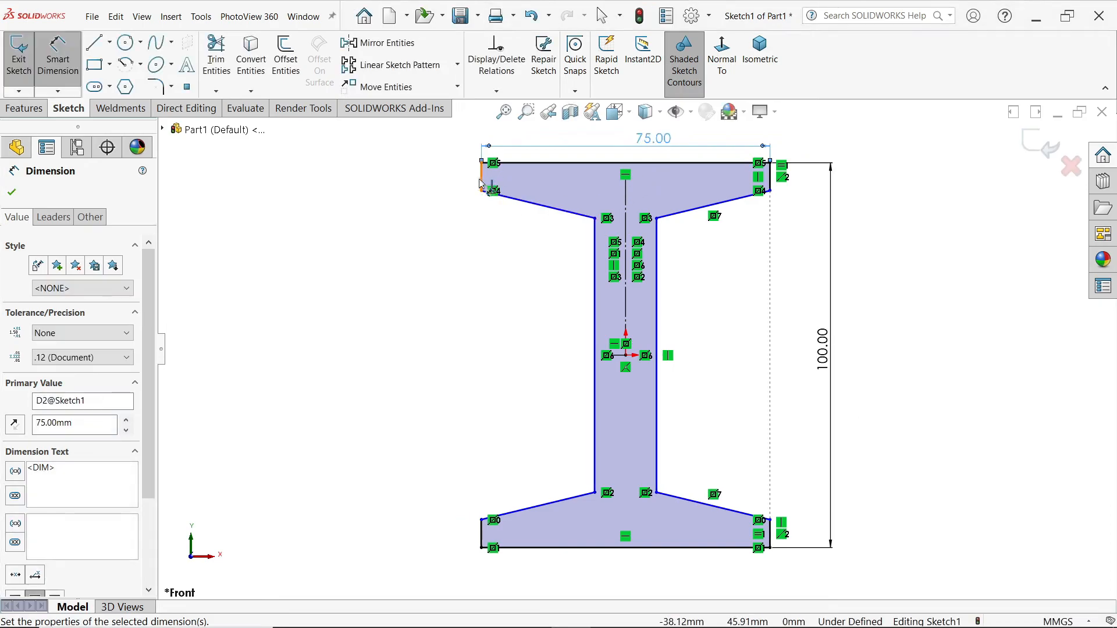
# Step: Set the flange end thickness to 10 mm and the flange slope angle to 100°
pyautogui.click(480, 184)
pyautogui.click(448, 178)
pyautogui.write('10')
pyautogui.press('Return')
pyautogui.click(586, 231)
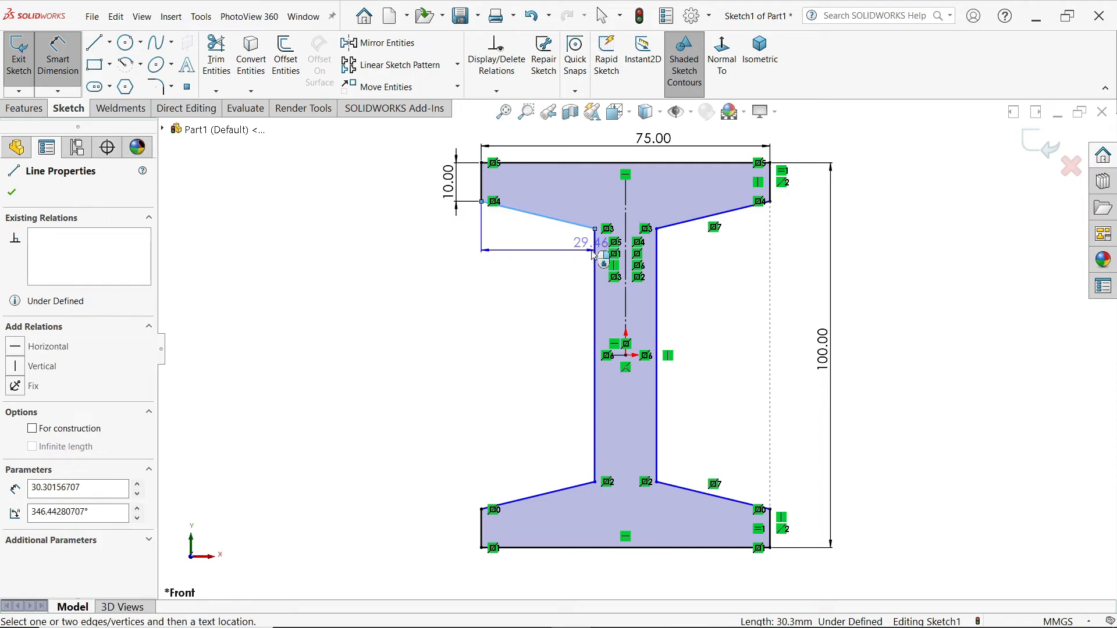
pyautogui.click(595, 273)
pyautogui.click(578, 264)
pyautogui.write('10')
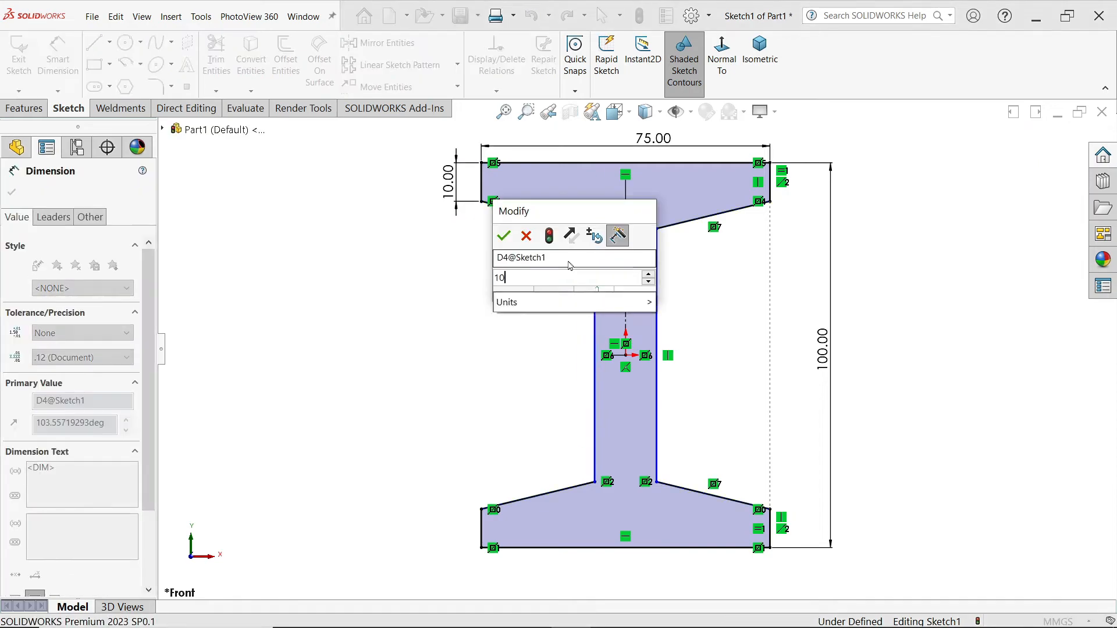
pyautogui.write('0')
pyautogui.click(506, 238)
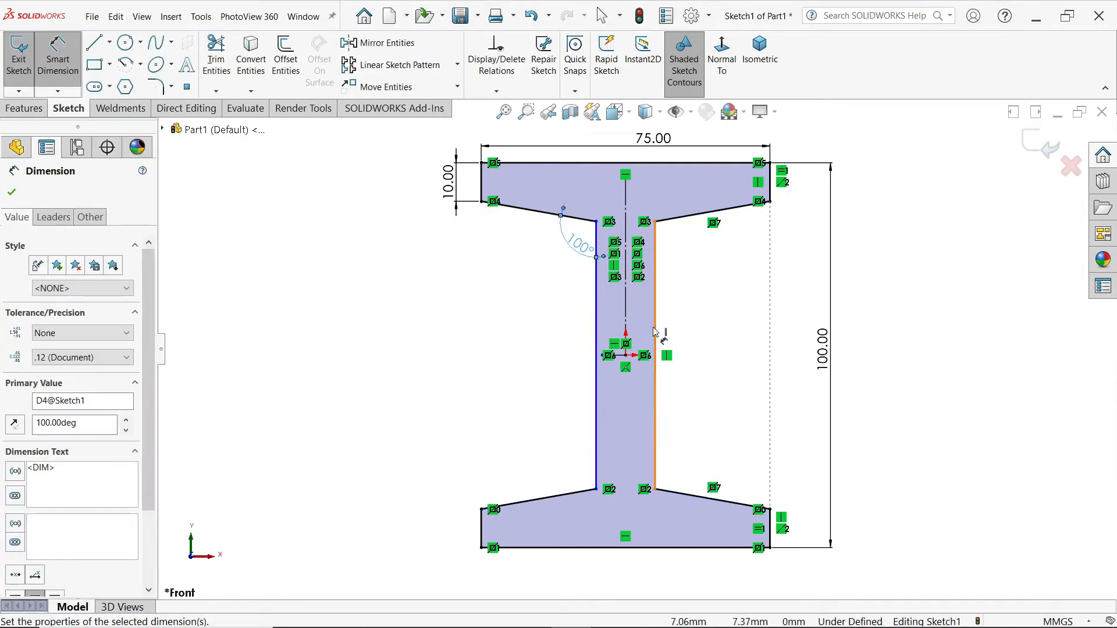
# Step: Dimension the web thickness to 10 mm and start an Extruded Boss/Base
pyautogui.click(597, 380)
pyautogui.click(655, 372)
pyautogui.click(573, 392)
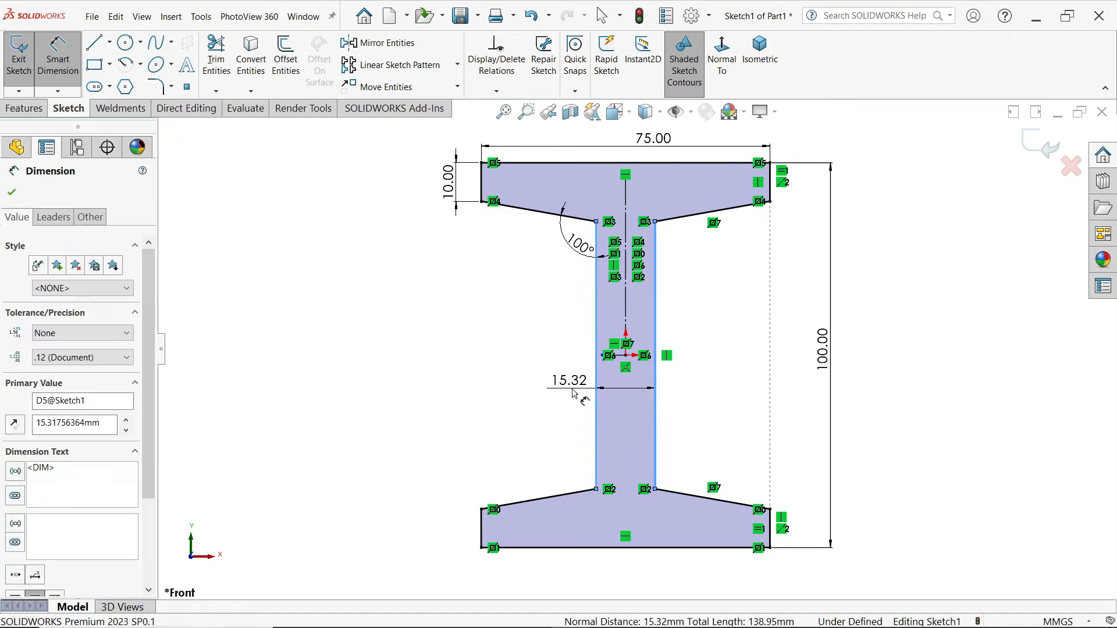
pyautogui.write('10')
pyautogui.click(499, 365)
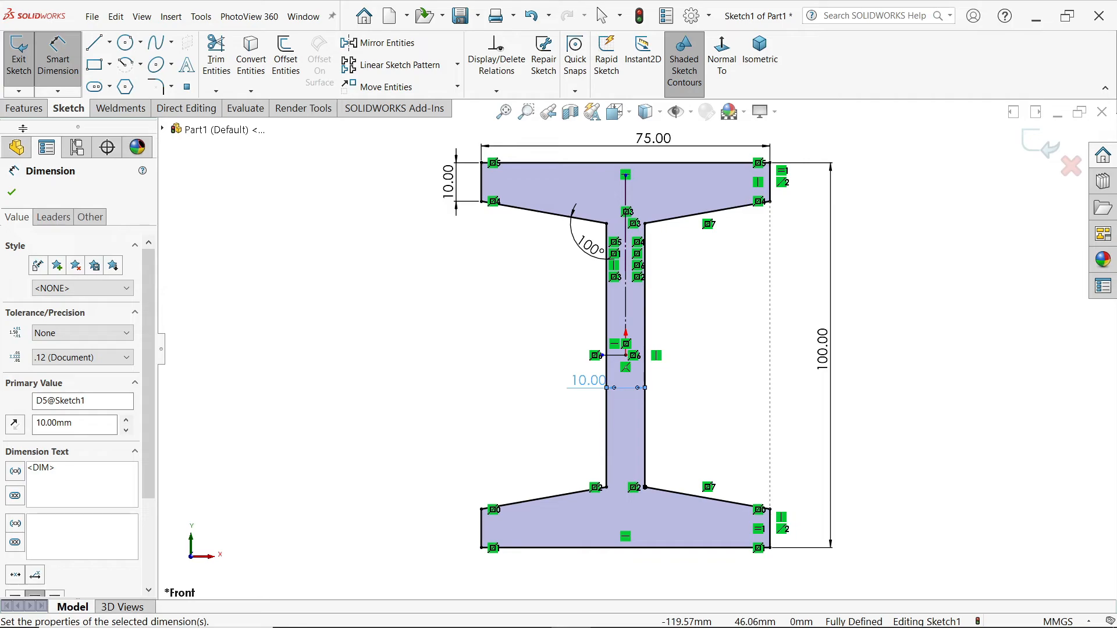
pyautogui.click(24, 109)
pyautogui.click(26, 53)
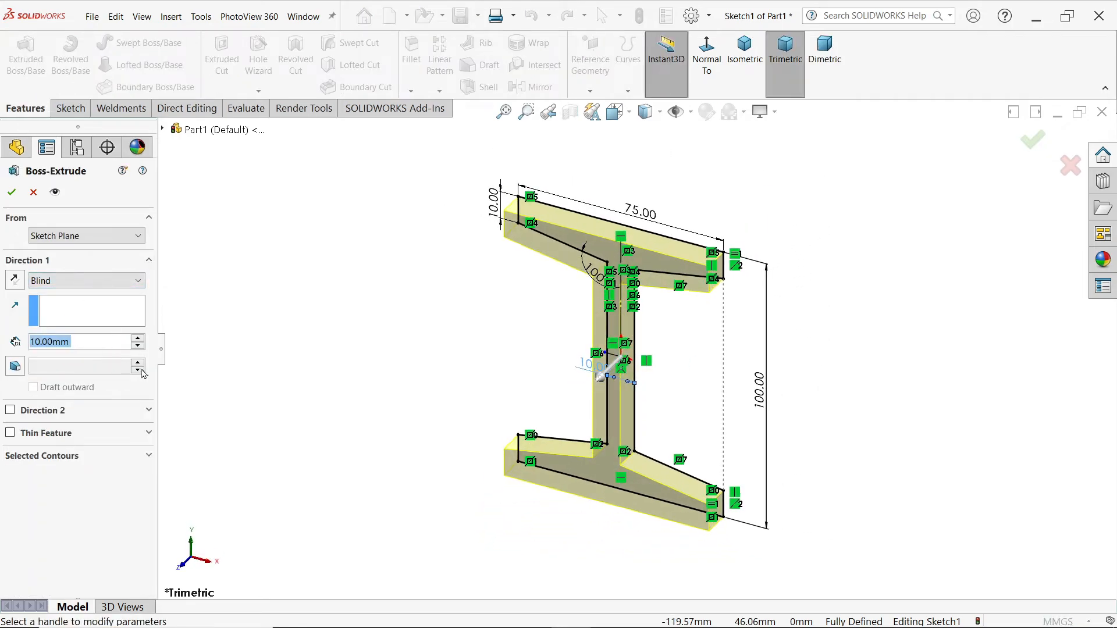
# Step: Extrude the I-beam profile 600 mm and accept it, viewed isometrically
pyautogui.write('600')
pyautogui.press('Return')
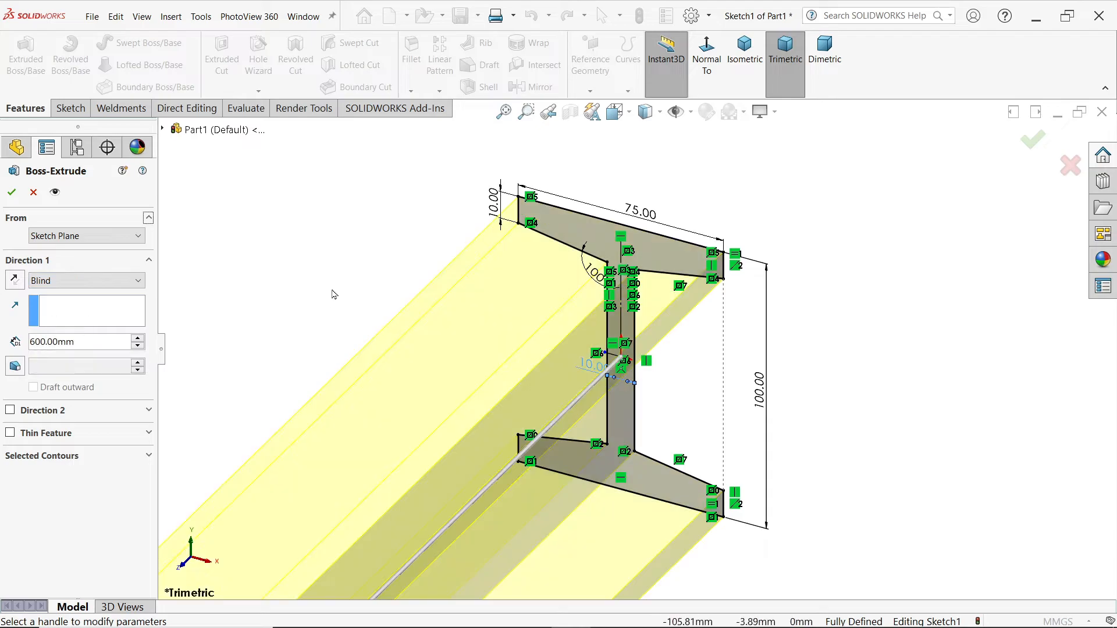
pyautogui.click(745, 52)
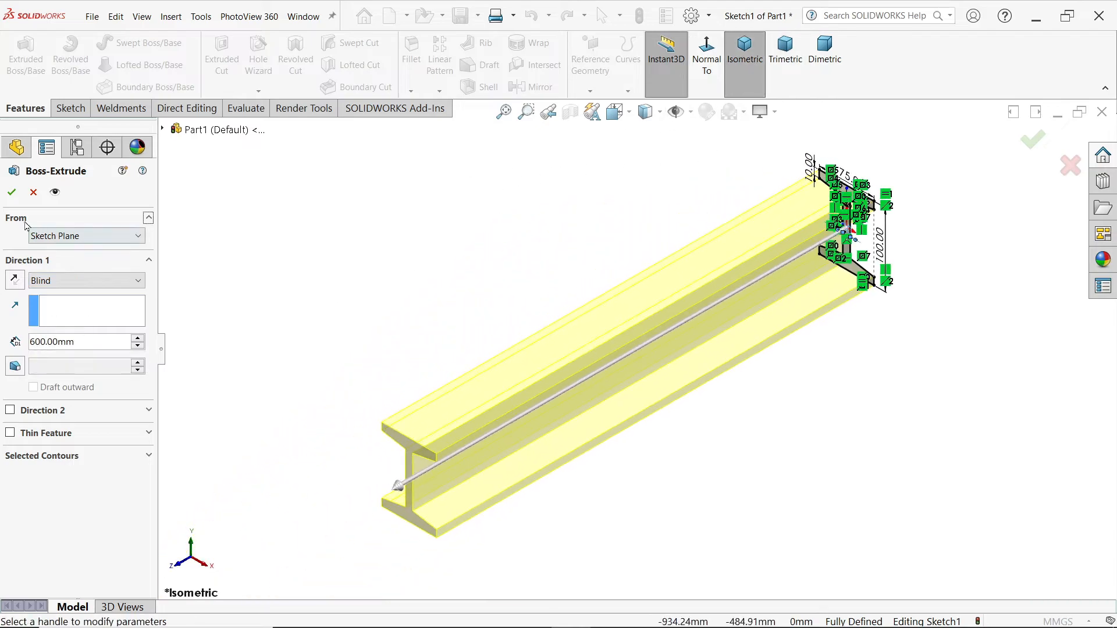
pyautogui.click(13, 192)
pyautogui.press('f')
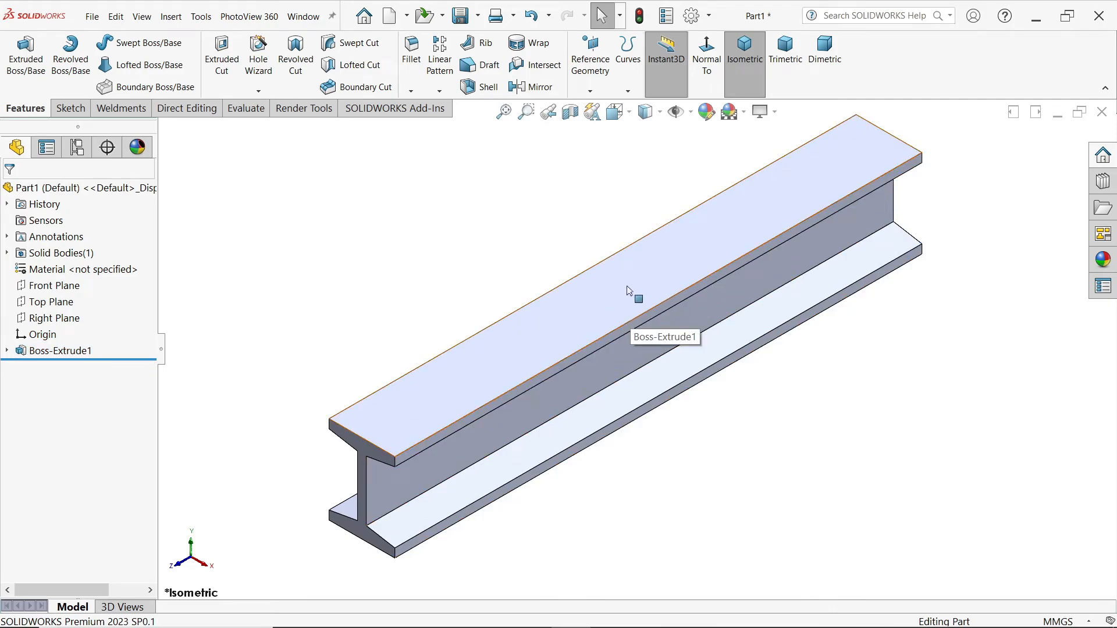
# Step: Sketch a center rectangle on the beam's top face, centred on the centreline
pyautogui.click(648, 292)
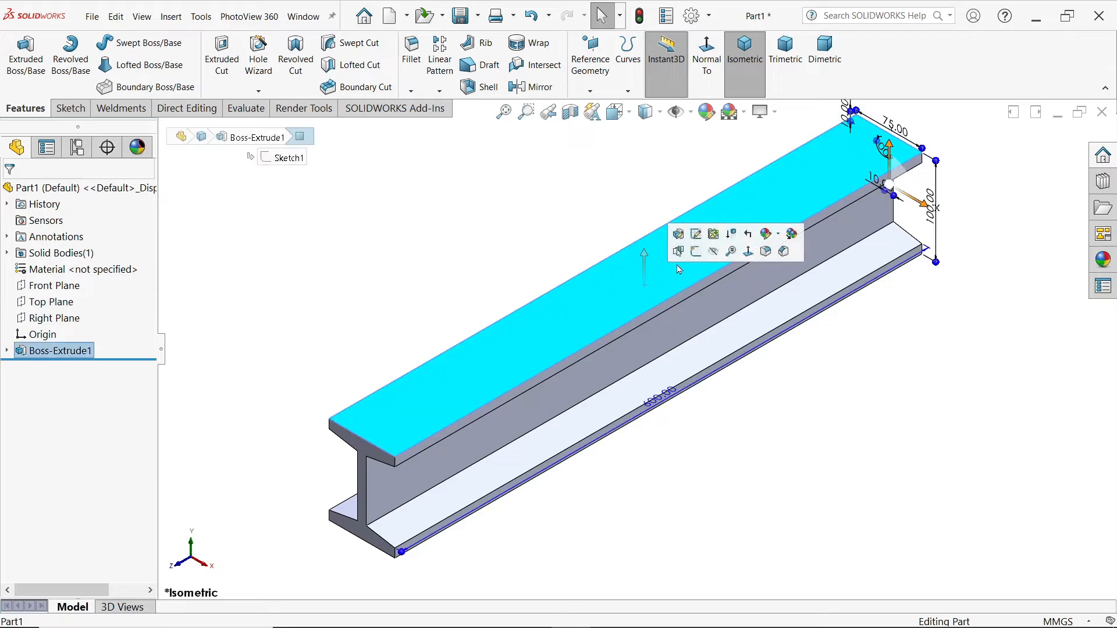
pyautogui.click(693, 256)
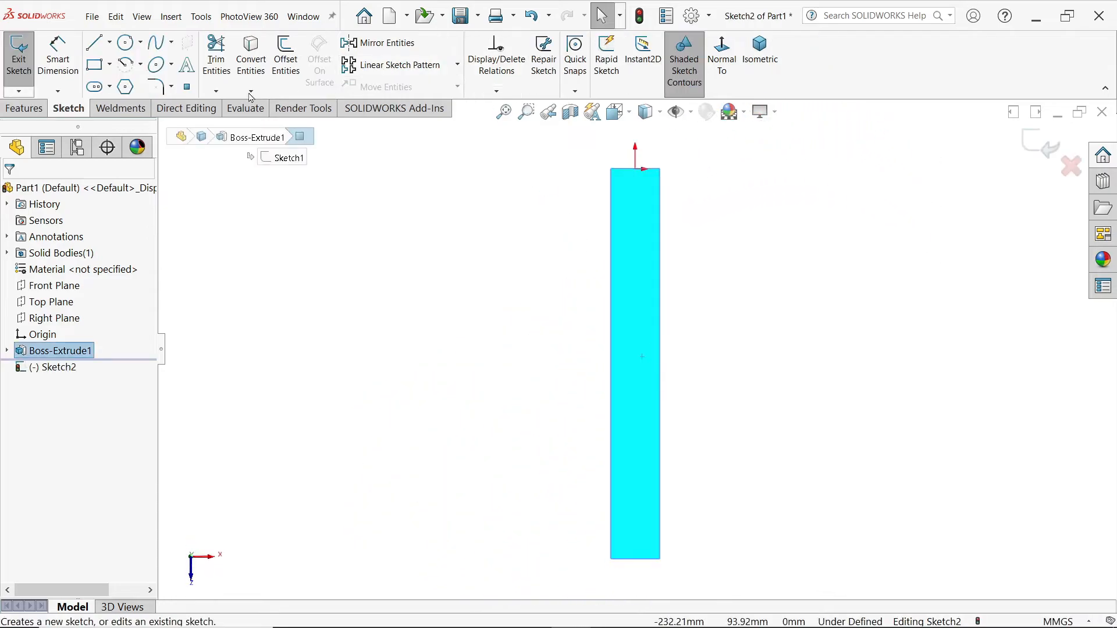
pyautogui.click(25, 113)
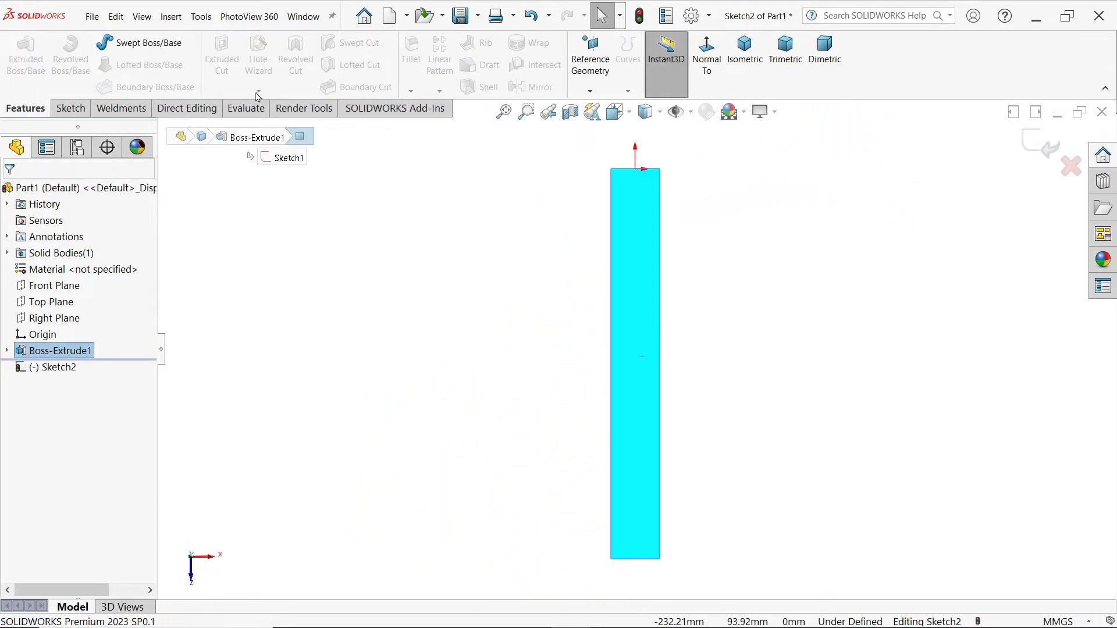
pyautogui.click(71, 109)
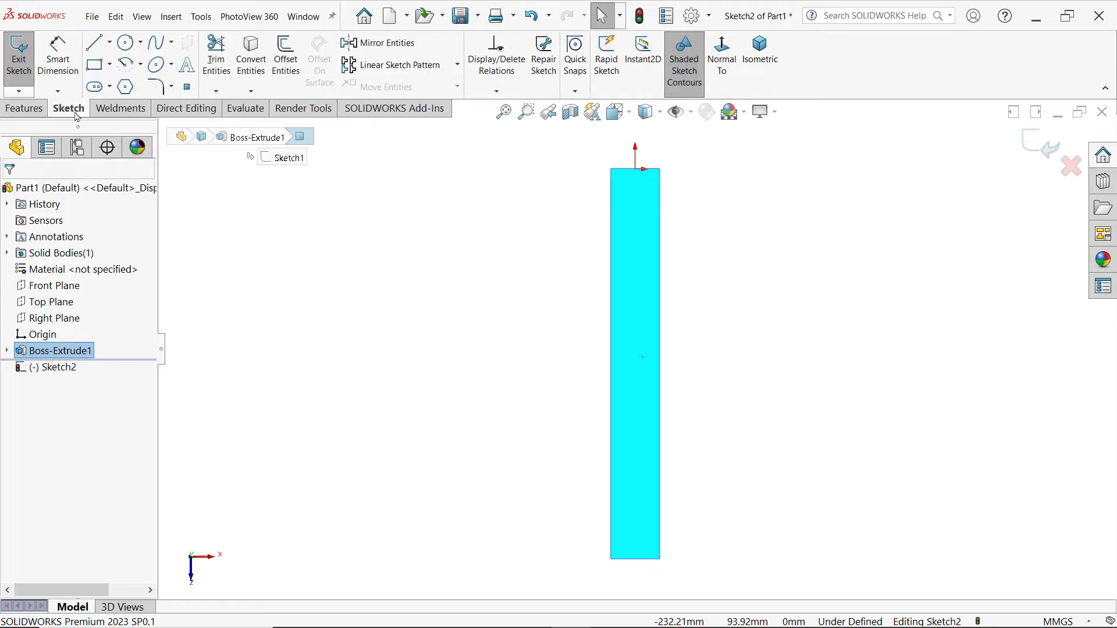
pyautogui.click(104, 66)
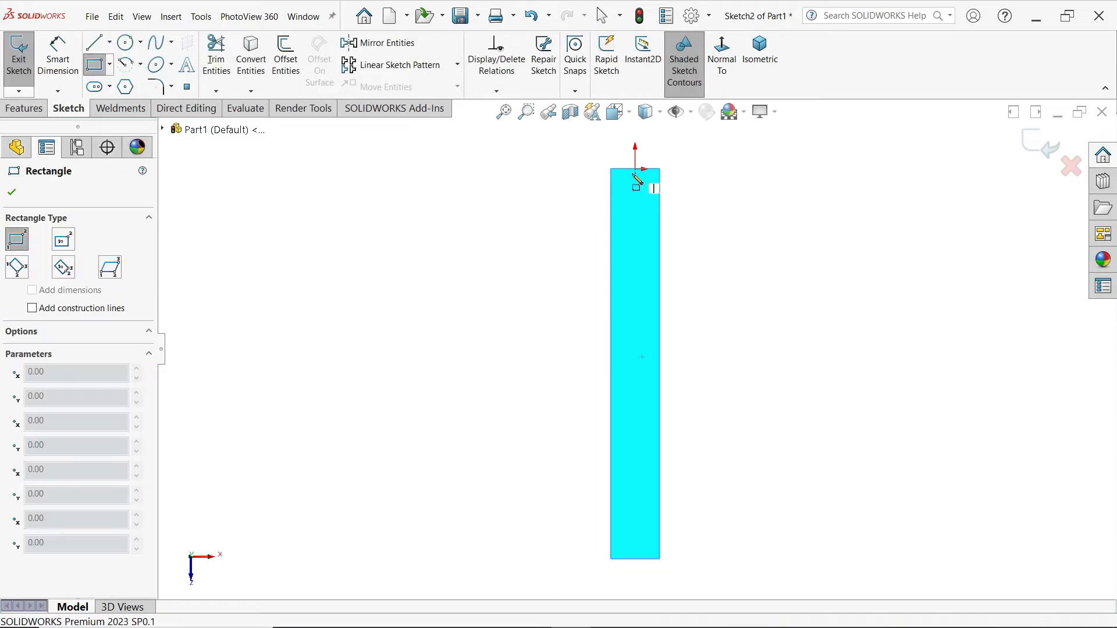
pyautogui.click(110, 67)
pyautogui.click(139, 99)
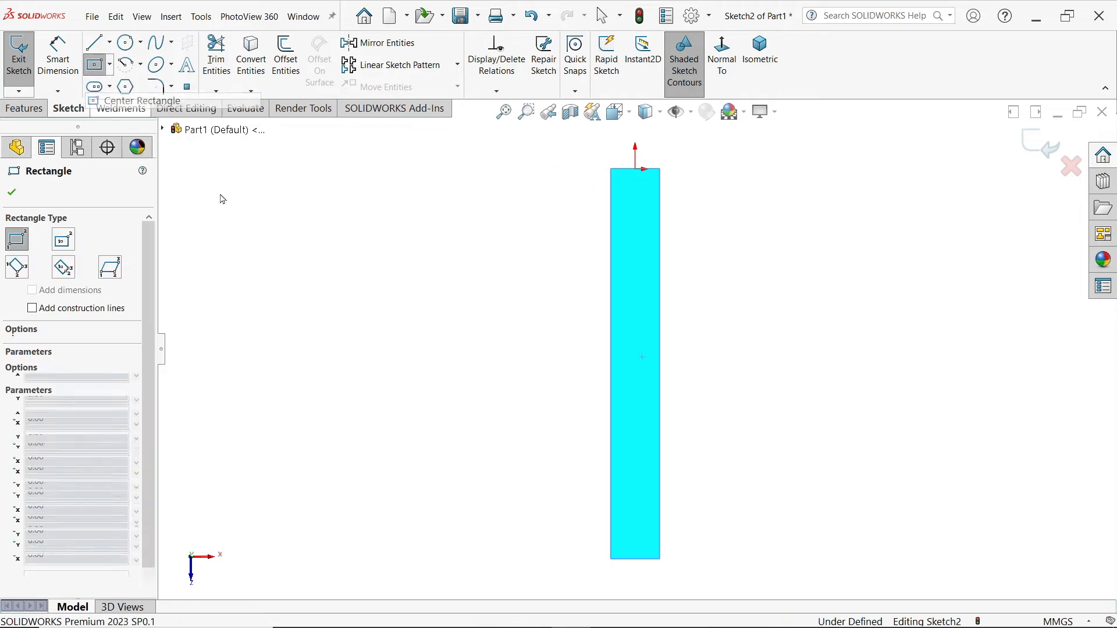
pyautogui.click(636, 362)
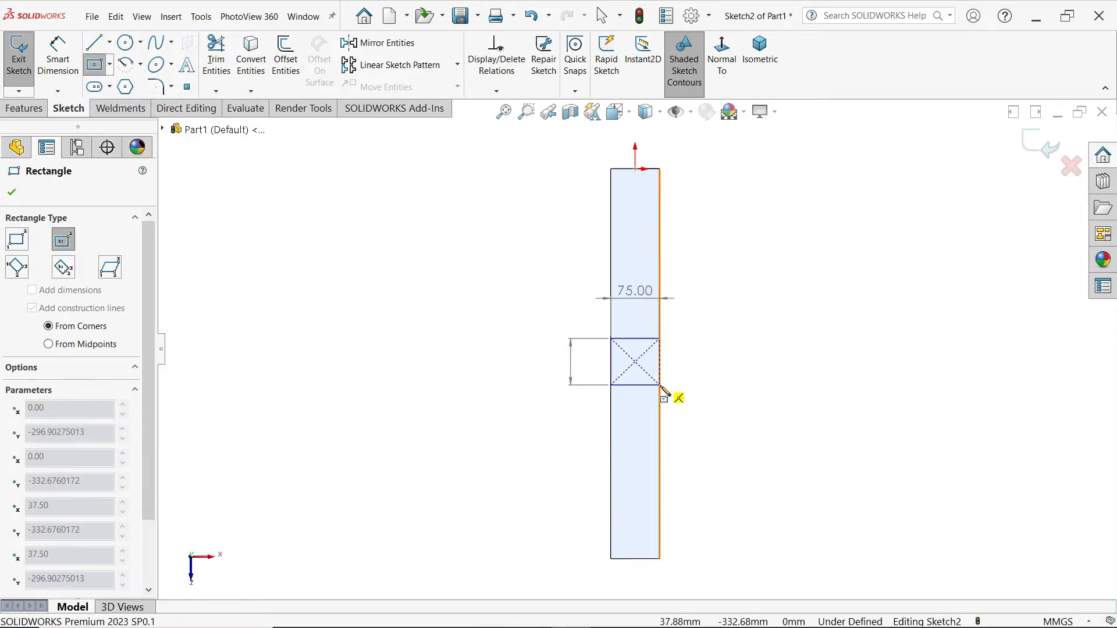
pyautogui.click(661, 386)
pyautogui.click(58, 58)
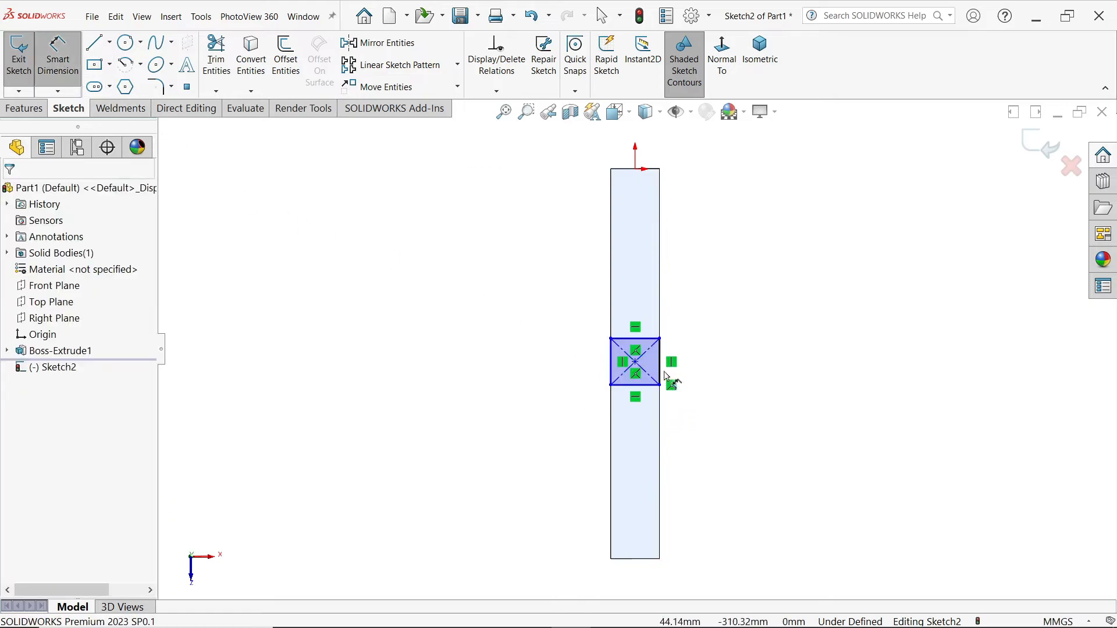
# Step: Dimension the rectangle 50 mm long and its centre 300 mm from the origin
pyautogui.click(661, 372)
pyautogui.click(701, 366)
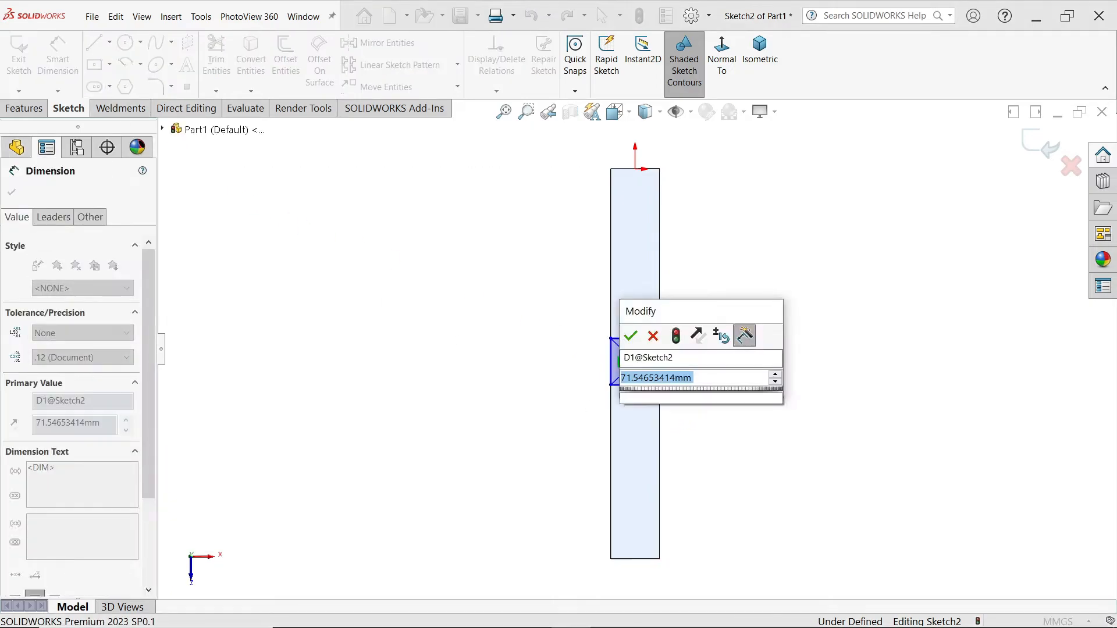
pyautogui.write('50')
pyautogui.press('Return')
pyautogui.click(530, 359)
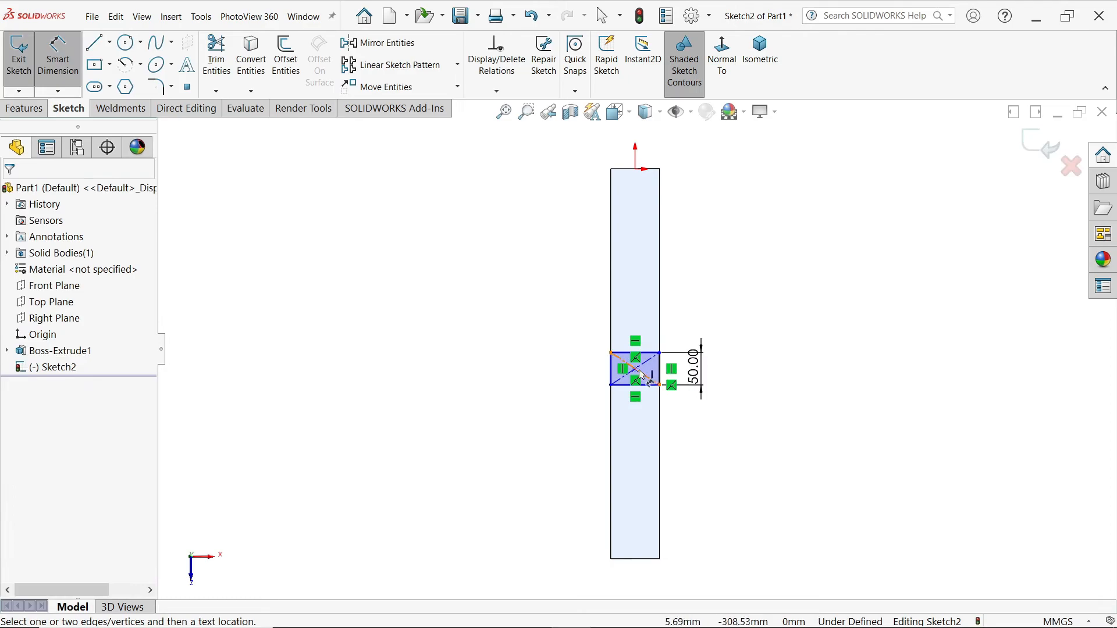
pyautogui.click(637, 372)
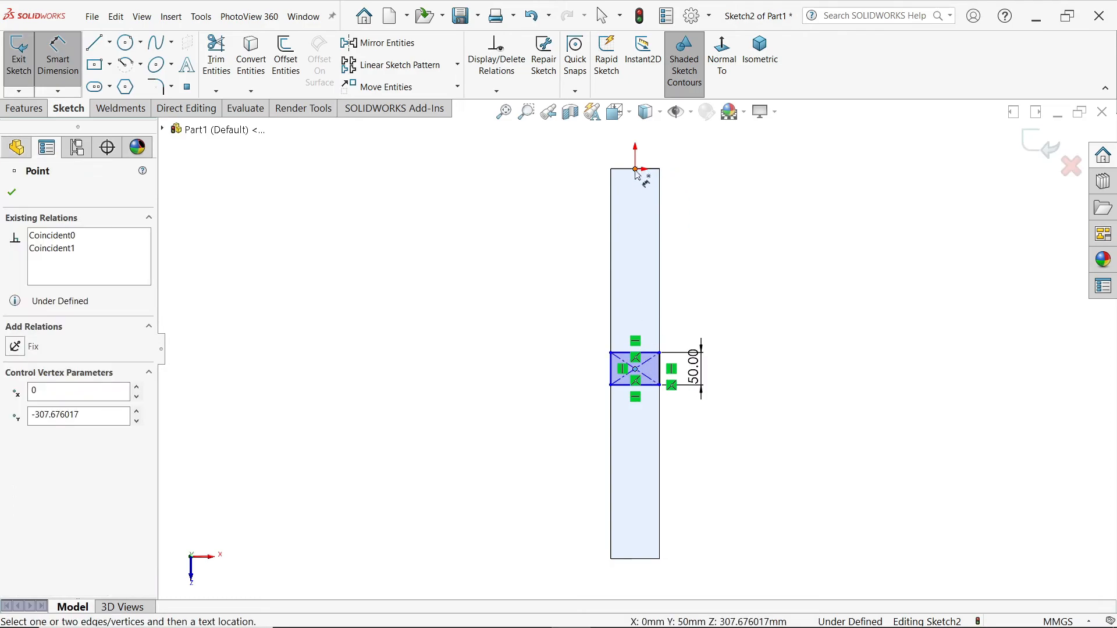
pyautogui.click(635, 170)
pyautogui.click(541, 260)
pyautogui.write('60')
pyautogui.press('BackSpace')
pyautogui.press('BackSpace')
pyautogui.write('300')
pyautogui.press('Return')
# Step: Dimension the rectangle's width to 75 mm and start a Split Line
pyautogui.scroll(-3, 636, 378)
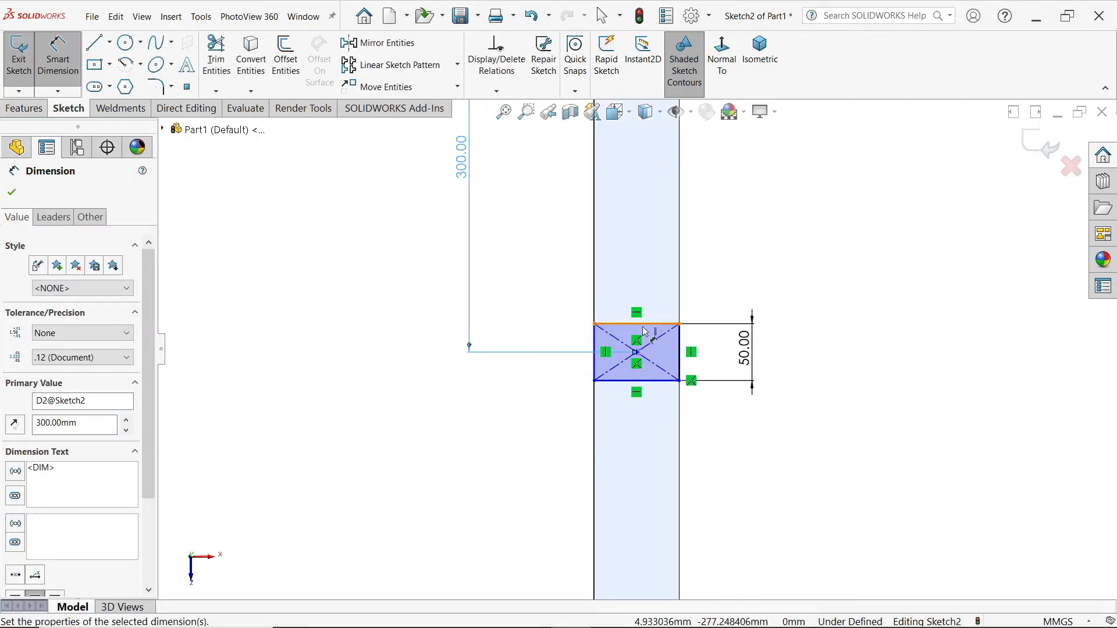
pyautogui.click(645, 324)
pyautogui.click(643, 280)
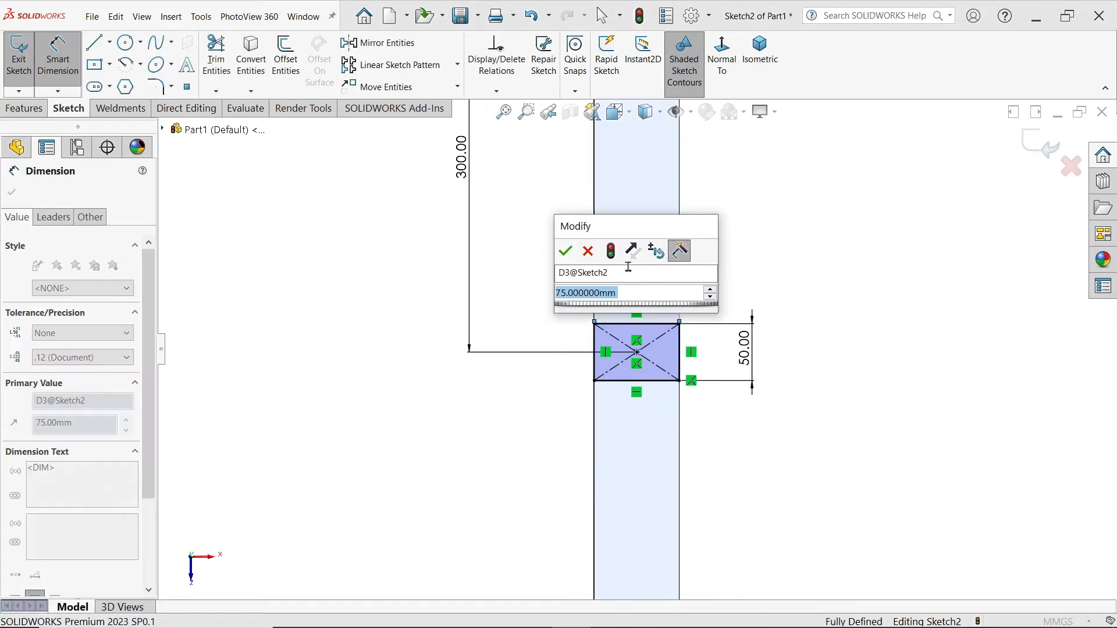
pyautogui.click(565, 252)
pyautogui.click(24, 108)
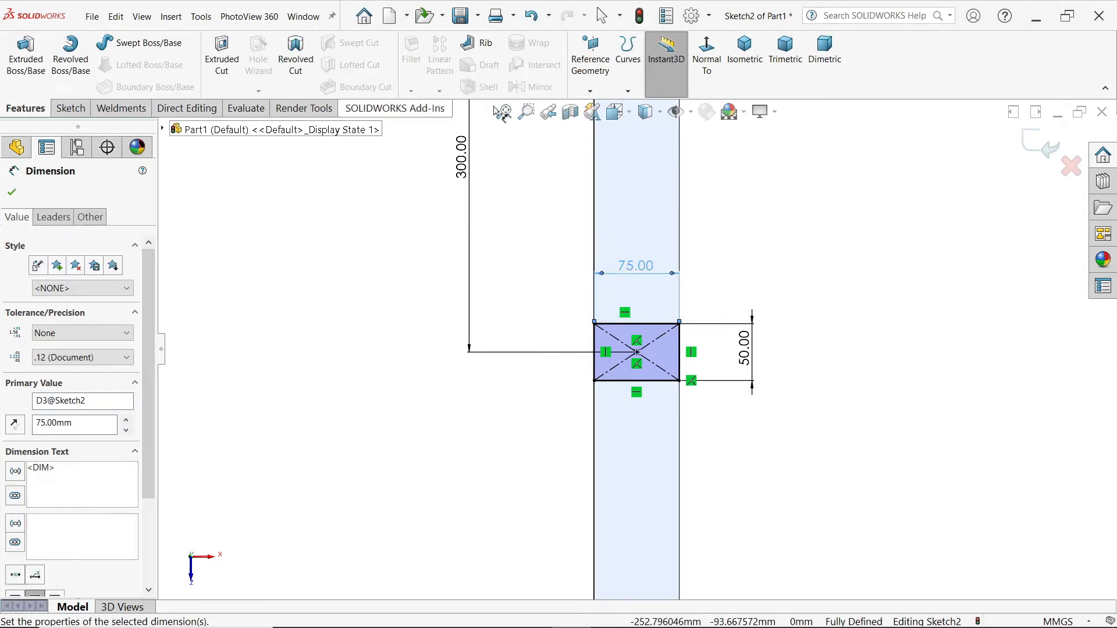
pyautogui.click(627, 92)
pyautogui.click(647, 114)
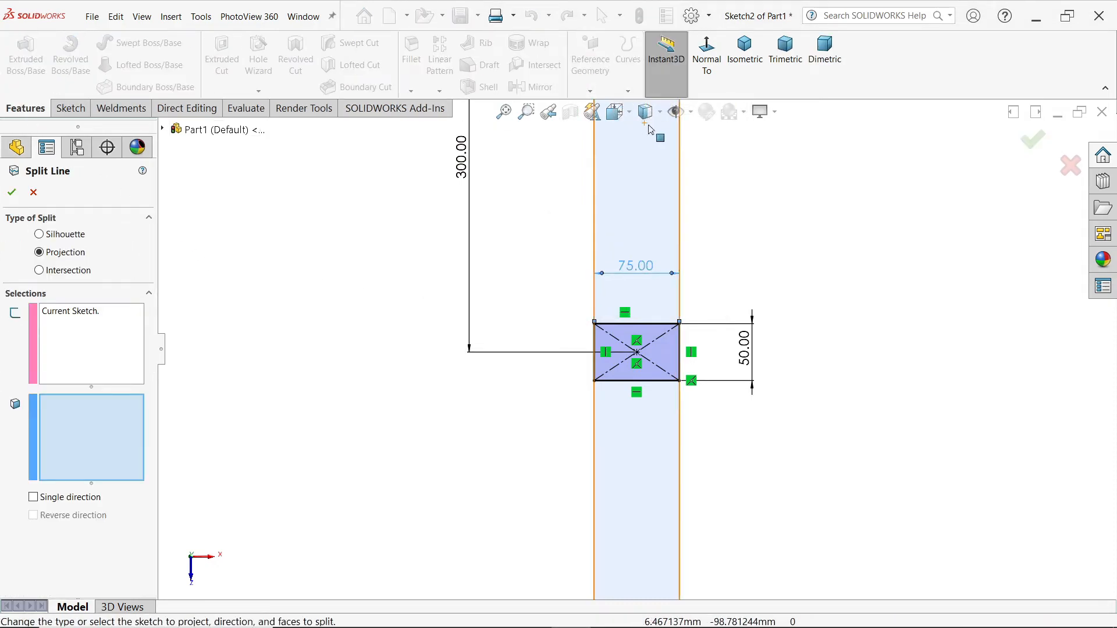
# Step: Split the beam's top face with the rectangle sketch, creating Split Line1
pyautogui.click(744, 51)
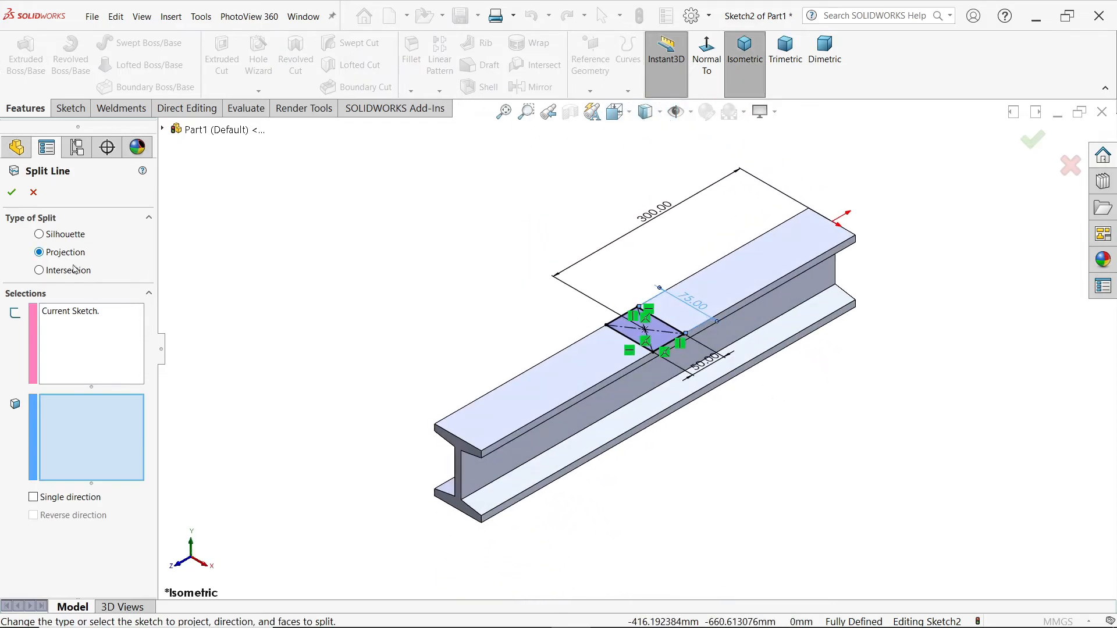
pyautogui.scroll(-3, 759, 268)
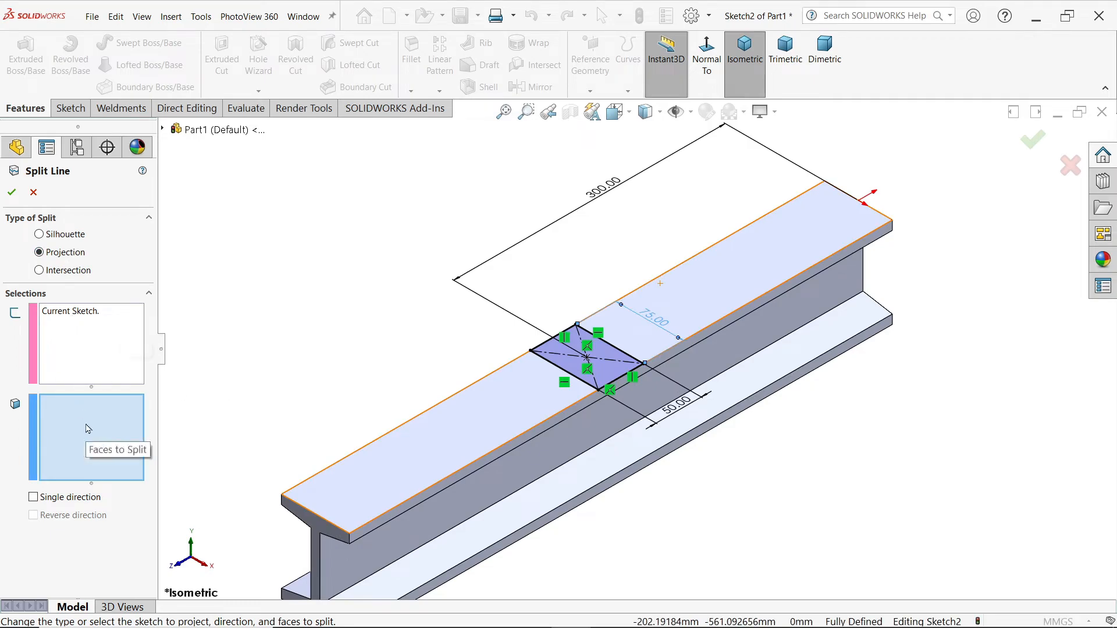
pyautogui.click(495, 418)
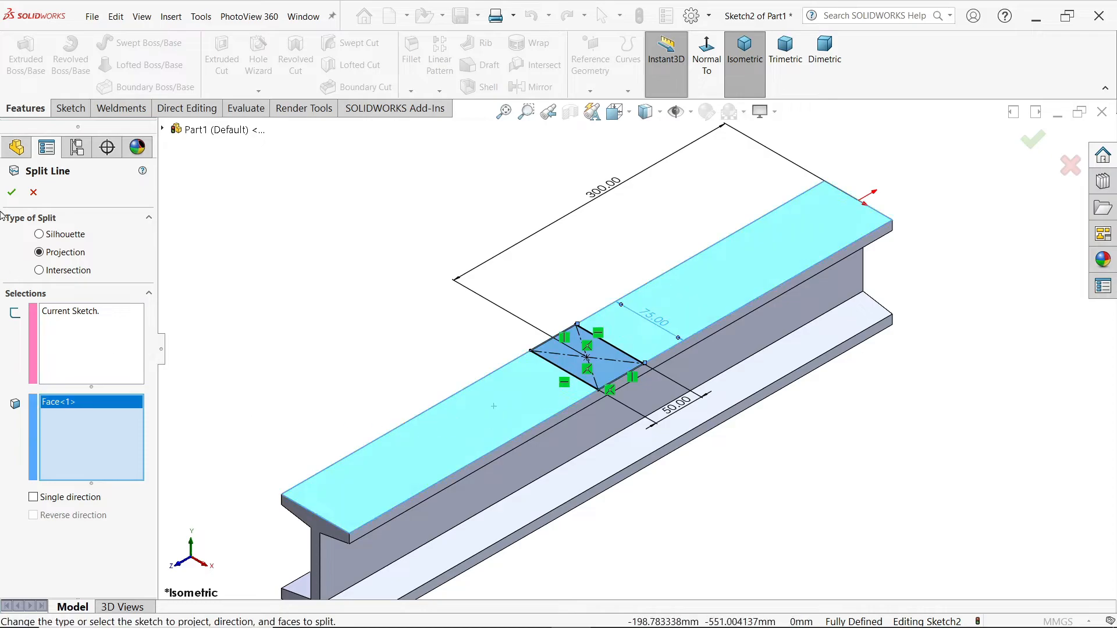
pyautogui.click(12, 193)
# Step: Orbit the beam to view from below and select the bottom flange face
pyautogui.scroll(3, 586, 356)
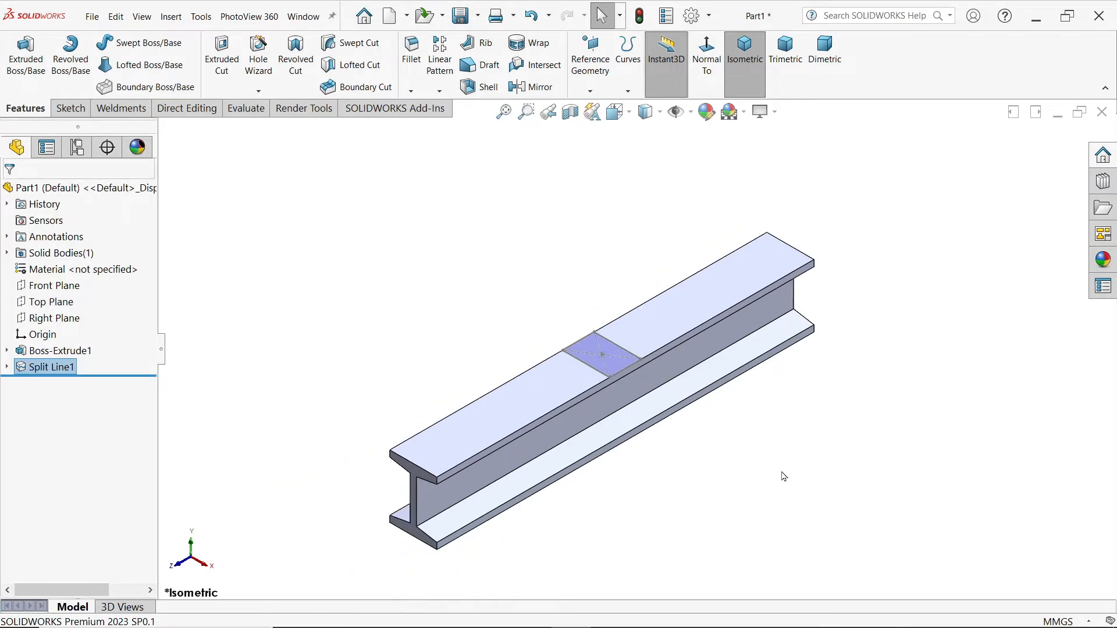
pyautogui.moveTo(744, 453)
pyautogui.mouseDown(button='middle')
pyautogui.moveTo(722, 228)
pyautogui.moveTo(731, 491)
pyautogui.moveTo(739, 463)
pyautogui.mouseUp(button='middle')
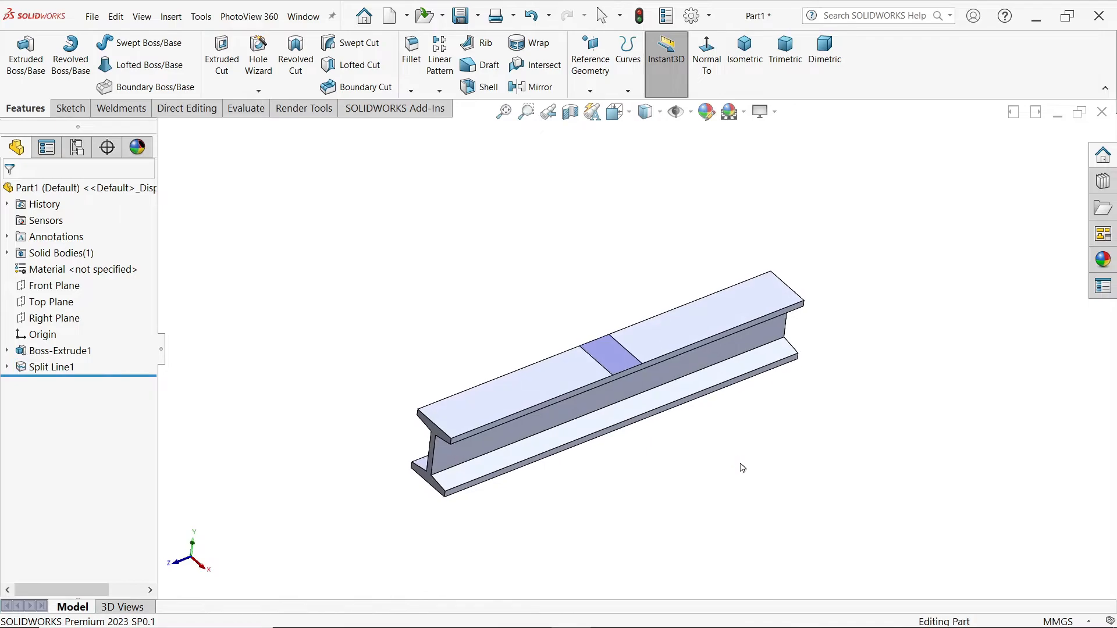
pyautogui.scroll(-2, 643, 425)
pyautogui.moveTo(657, 459); pyautogui.dragTo(627, 366, button='middle')
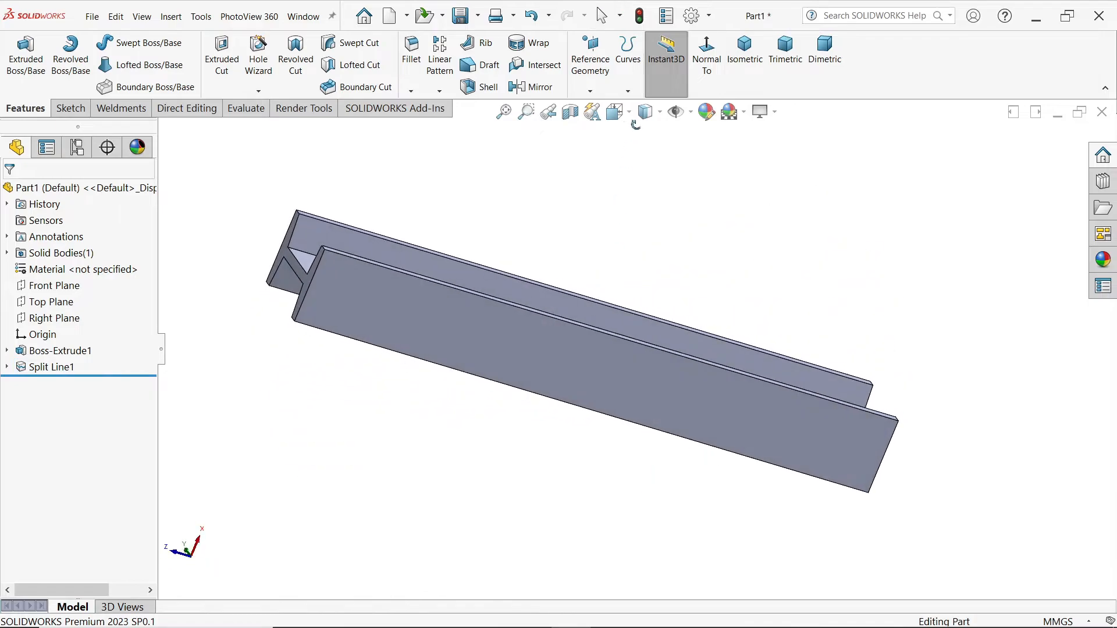
pyautogui.click(627, 366)
# Step: Sketch corner rectangles across both ends of the bottom flange face
pyautogui.click(678, 332)
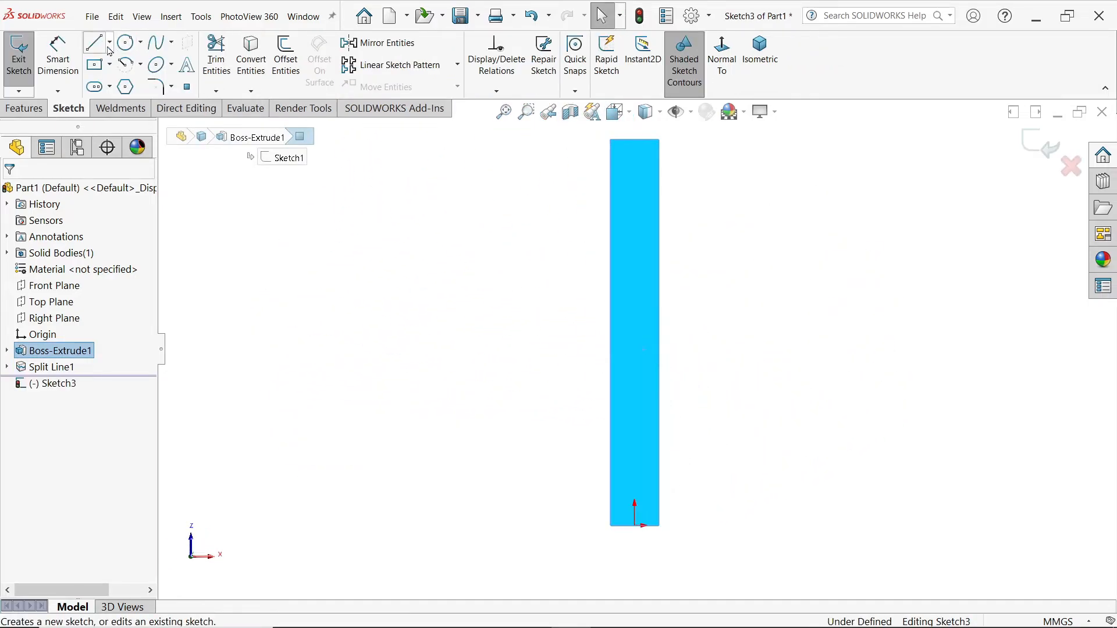
pyautogui.click(110, 65)
pyautogui.click(125, 82)
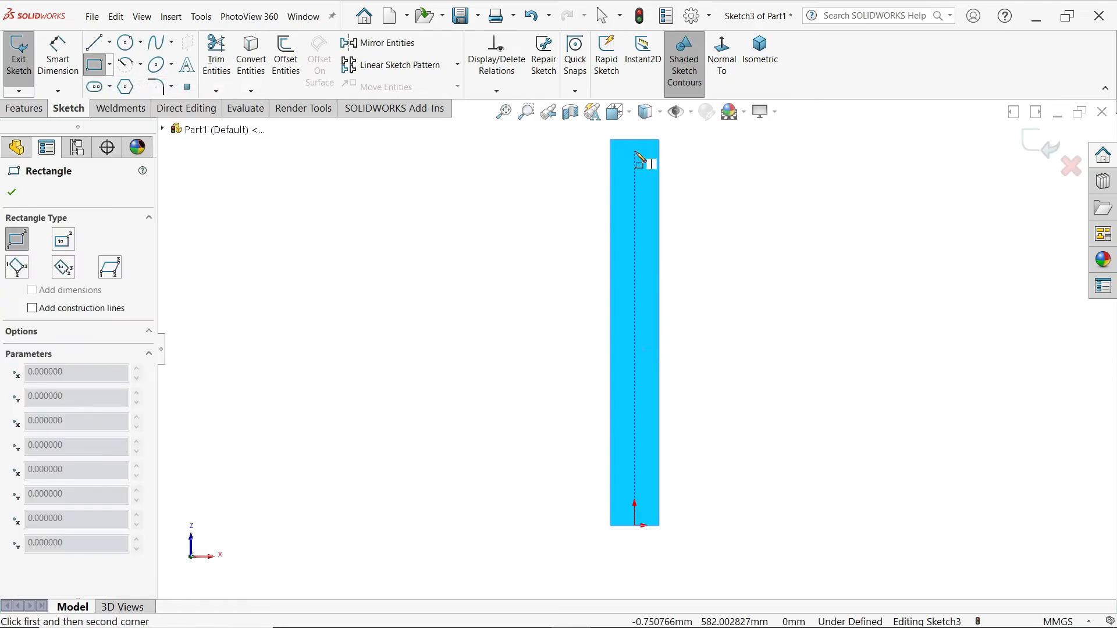
pyautogui.click(611, 141)
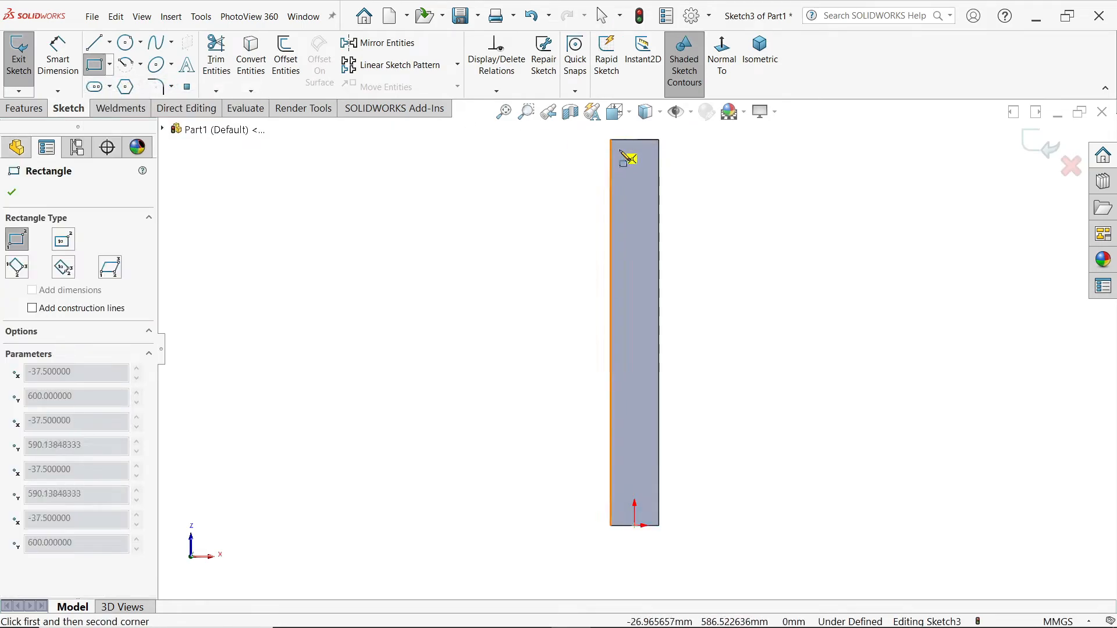
pyautogui.click(659, 178)
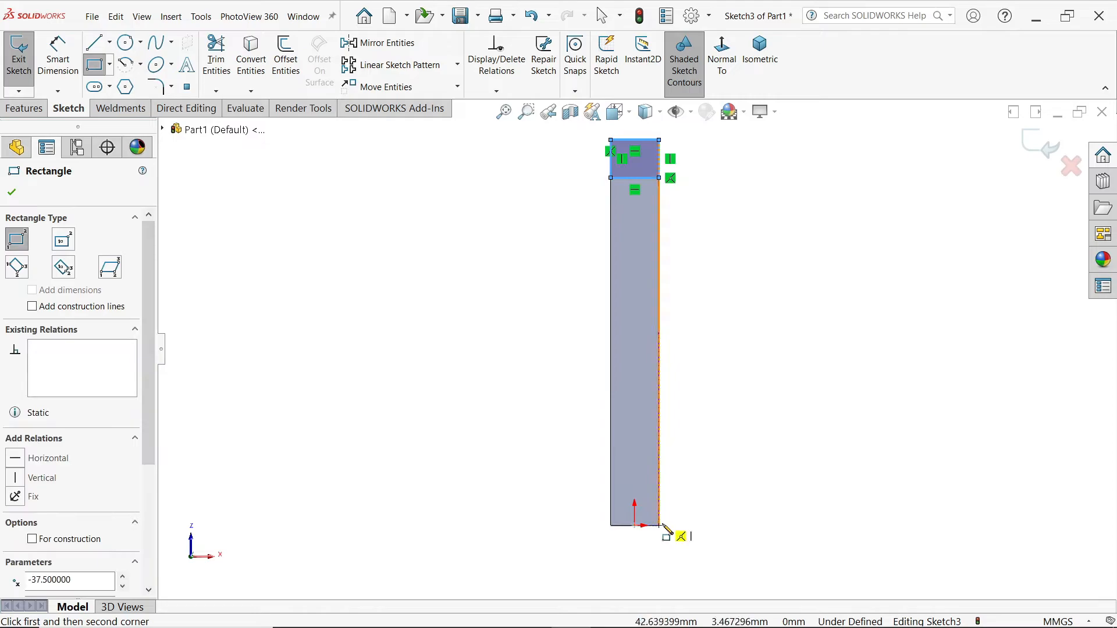
pyautogui.click(660, 526)
pyautogui.click(611, 483)
pyautogui.rightClick(424, 297)
pyautogui.click(441, 307)
# Step: Dimension each end rectangle to 40 mm length
pyautogui.click(57, 58)
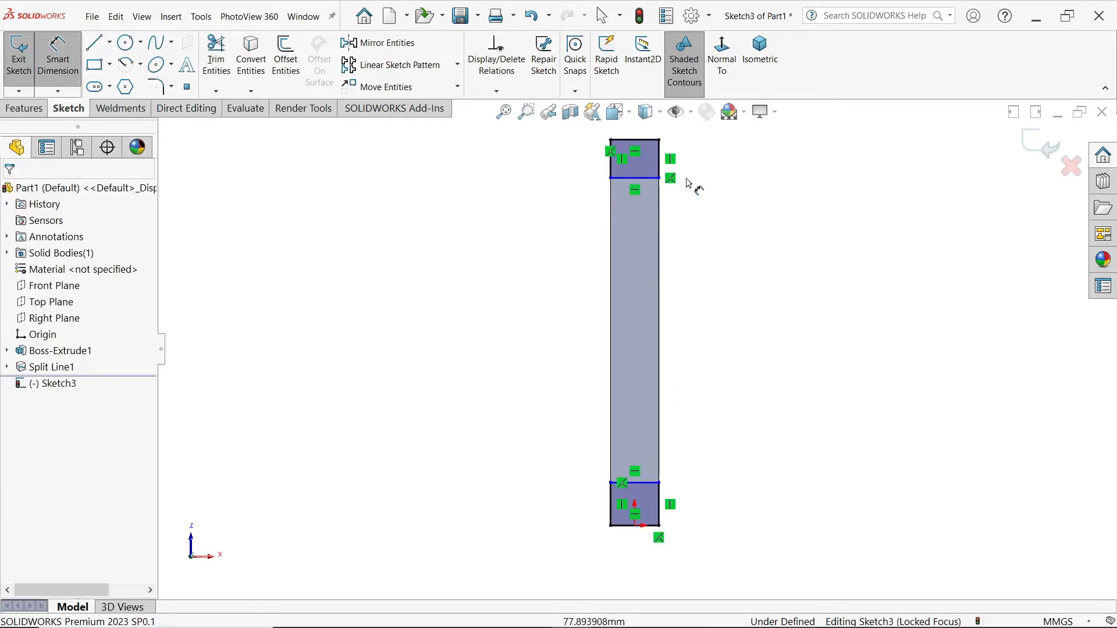
pyautogui.click(664, 169)
pyautogui.click(698, 170)
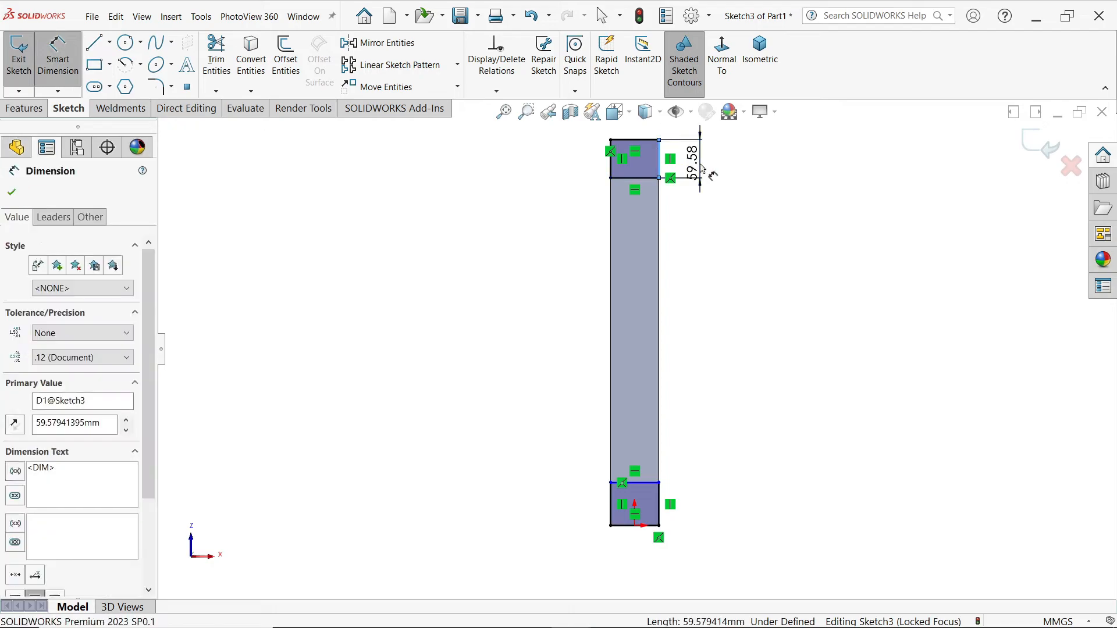
pyautogui.write('40')
pyautogui.press('Return')
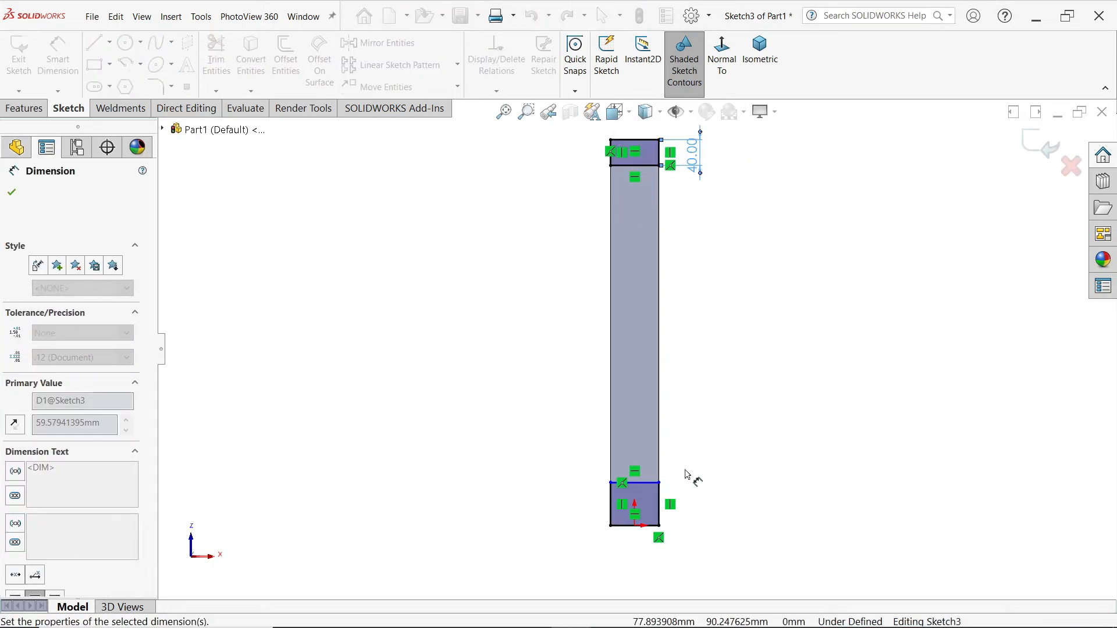
pyautogui.click(662, 508)
pyautogui.click(702, 512)
pyautogui.write('40')
pyautogui.press('Return')
# Step: Split the bottom face with the end rectangles, creating Split Line2, then view isometrically
pyautogui.click(23, 110)
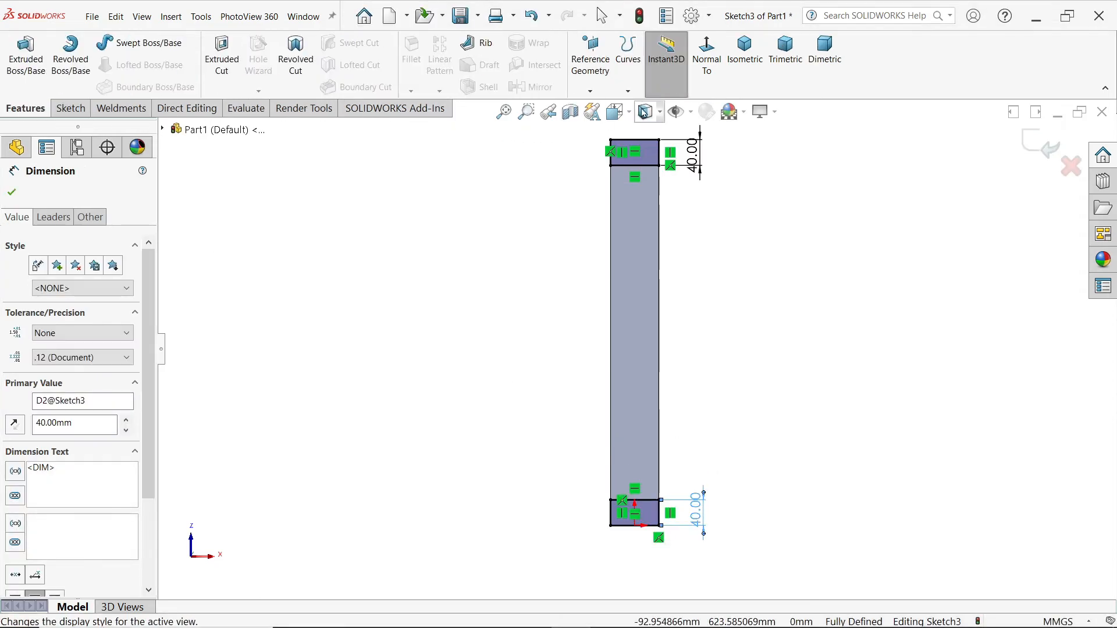
pyautogui.click(629, 91)
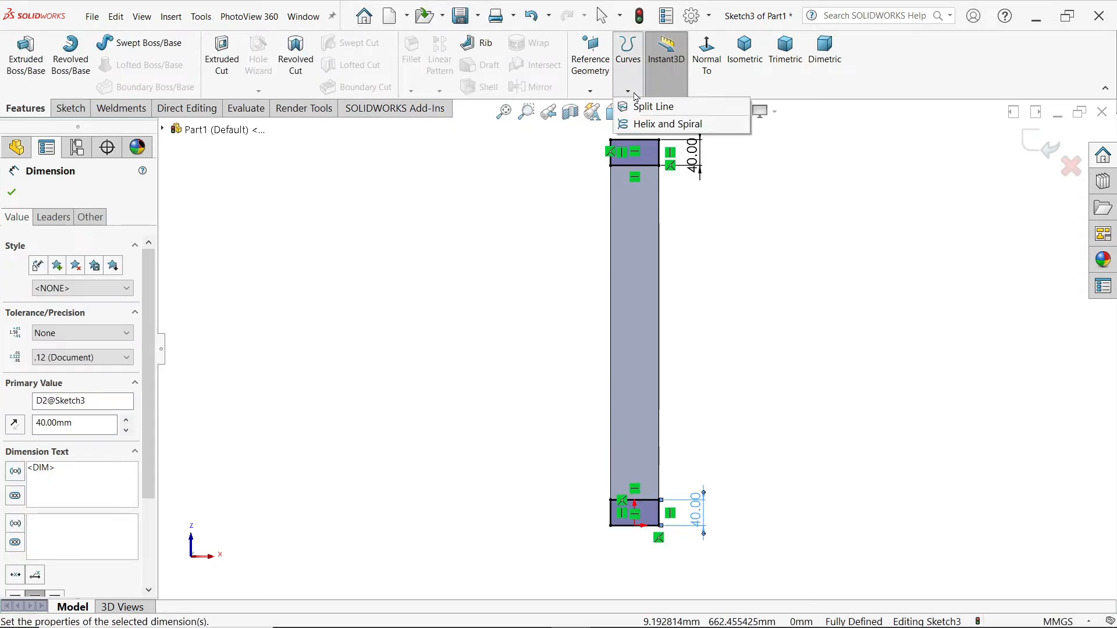
pyautogui.click(652, 106)
pyautogui.click(630, 350)
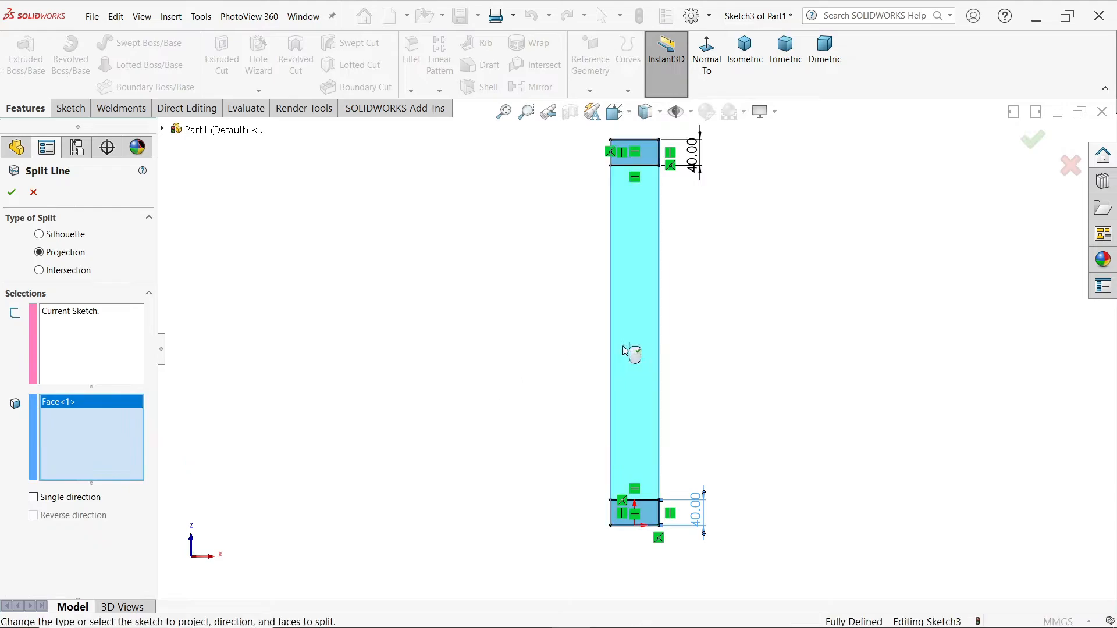
pyautogui.click(11, 192)
pyautogui.moveTo(476, 246)
pyautogui.mouseDown(button='middle')
pyautogui.moveTo(469, 366)
pyautogui.moveTo(391, 530)
pyautogui.moveTo(404, 501)
pyautogui.moveTo(409, 527)
pyautogui.mouseUp(button='middle')
pyautogui.click(751, 75)
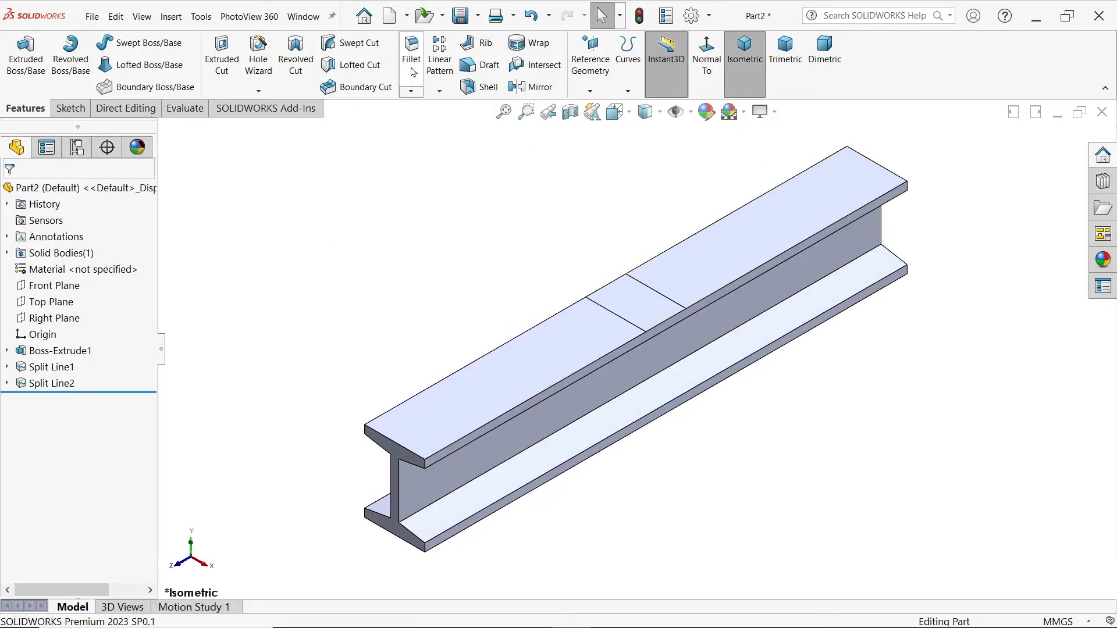
# Step: Start a 5 mm fillet and select the four upper flange-to-web edges
pyautogui.click(414, 73)
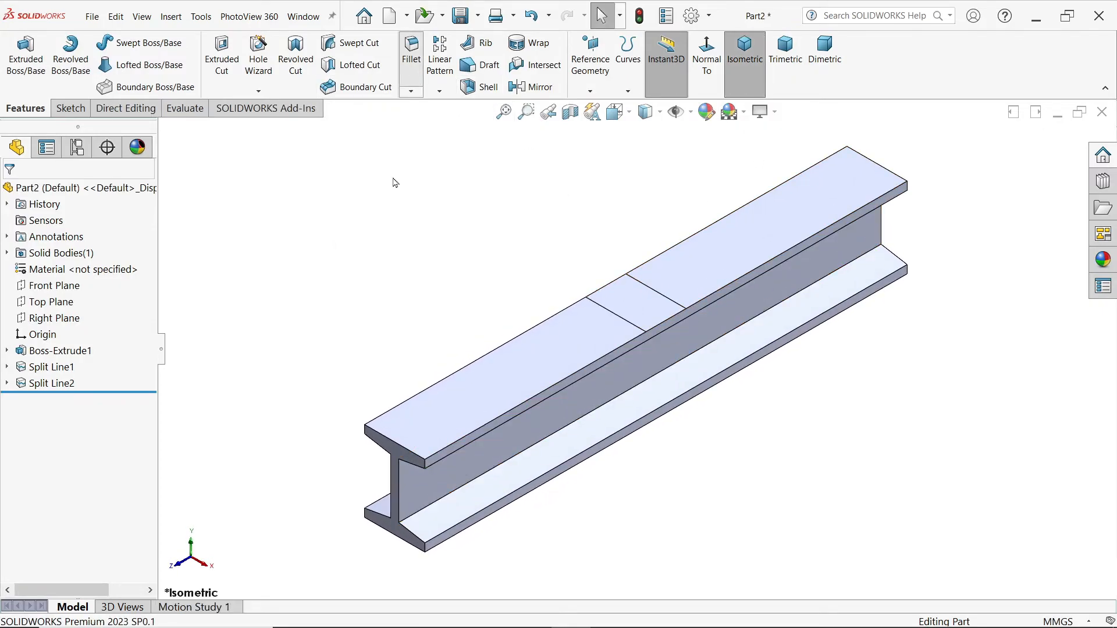
pyautogui.write('5')
pyautogui.press('Return')
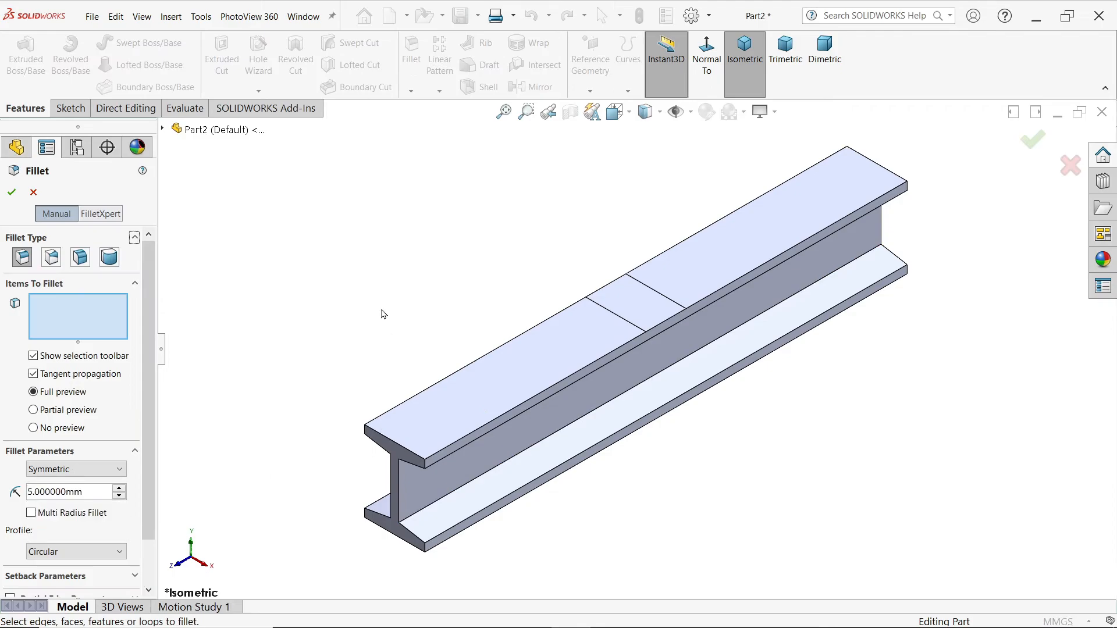
pyautogui.scroll(-5, 466, 449)
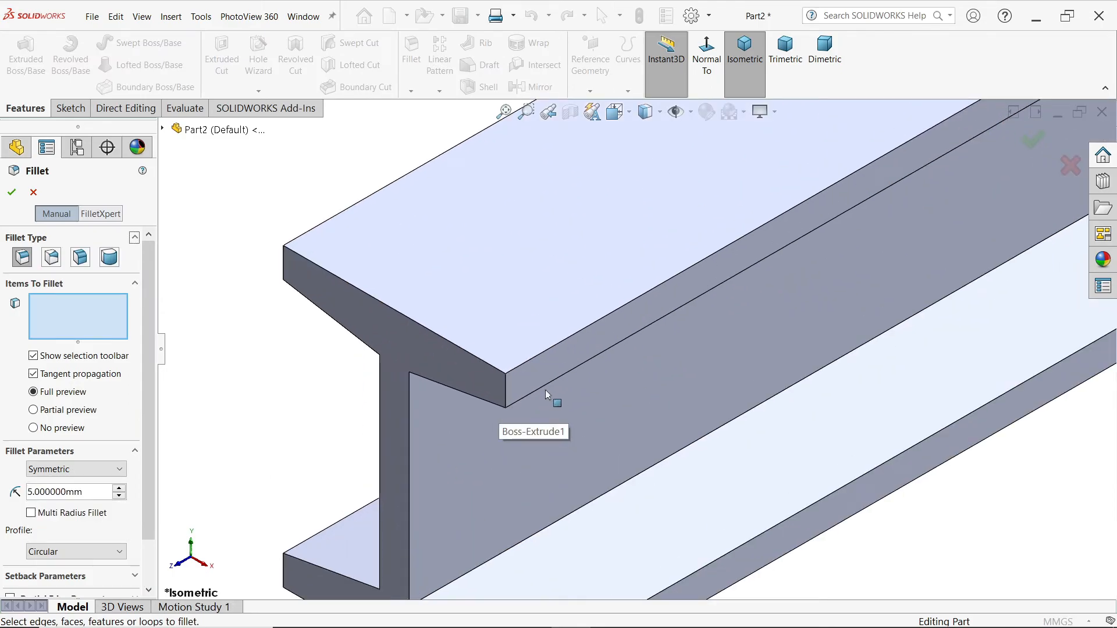
pyautogui.click(543, 386)
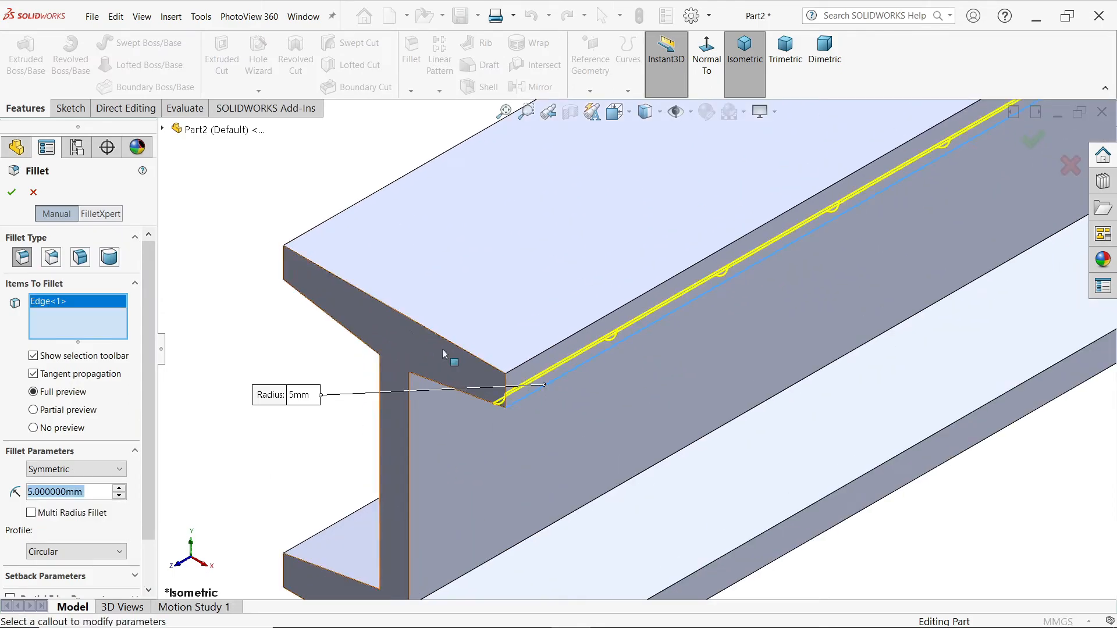
pyautogui.click(297, 279)
pyautogui.click(395, 356)
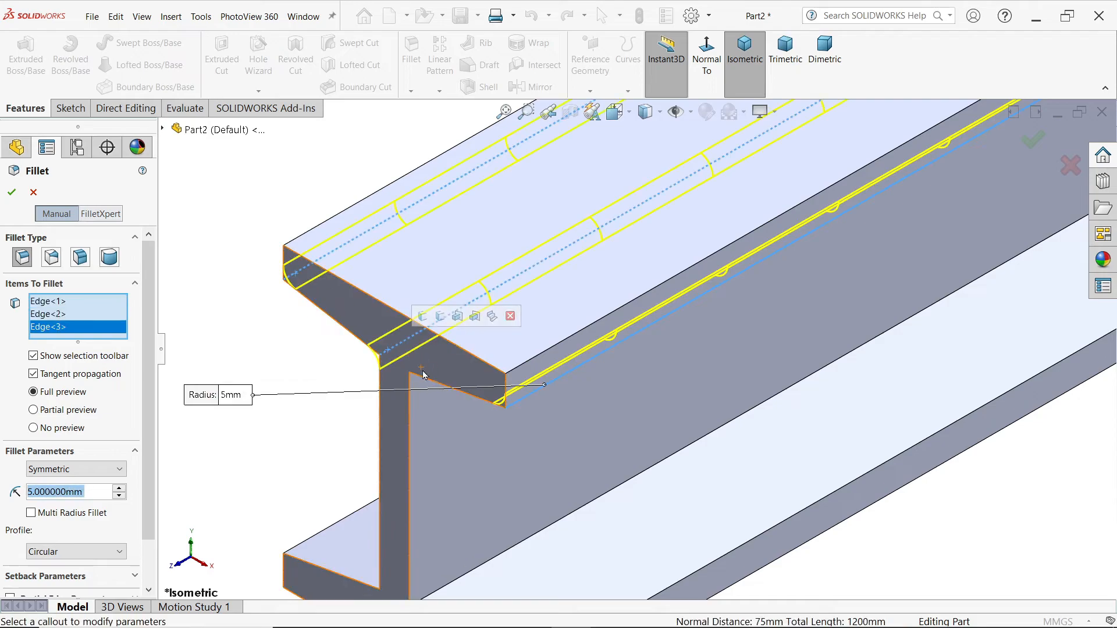
pyautogui.click(422, 365)
# Step: Add the four lower flange-to-web edges and apply the 5 mm fillet to all eight
pyautogui.scroll(3, 432, 376)
pyautogui.scroll(-3, 530, 481)
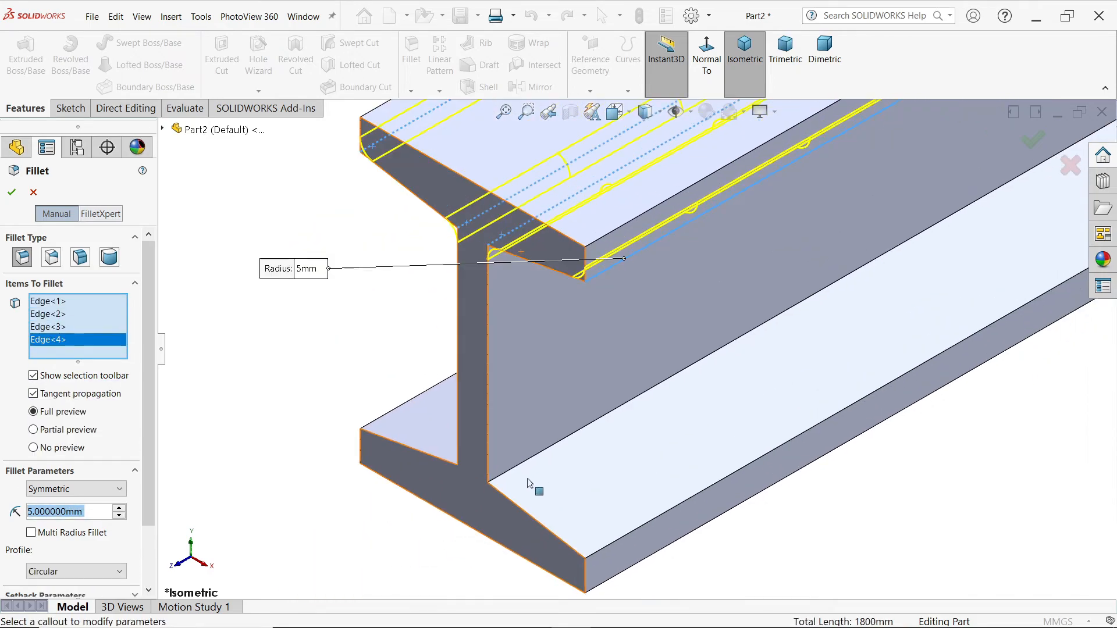
pyautogui.click(504, 472)
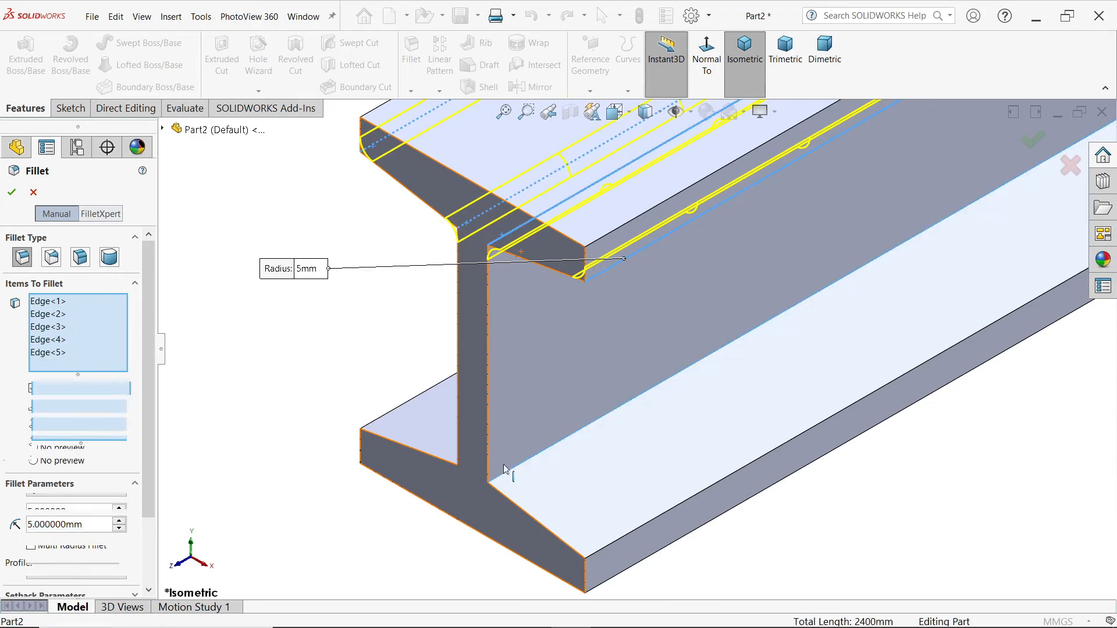
pyautogui.click(467, 462)
pyautogui.click(389, 415)
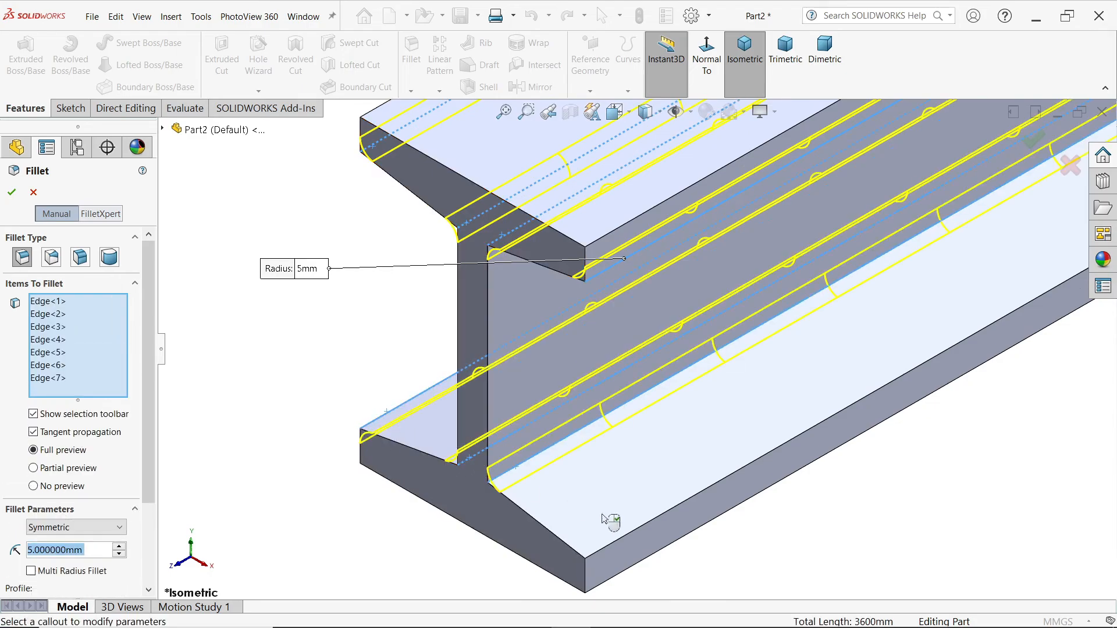
pyautogui.click(624, 535)
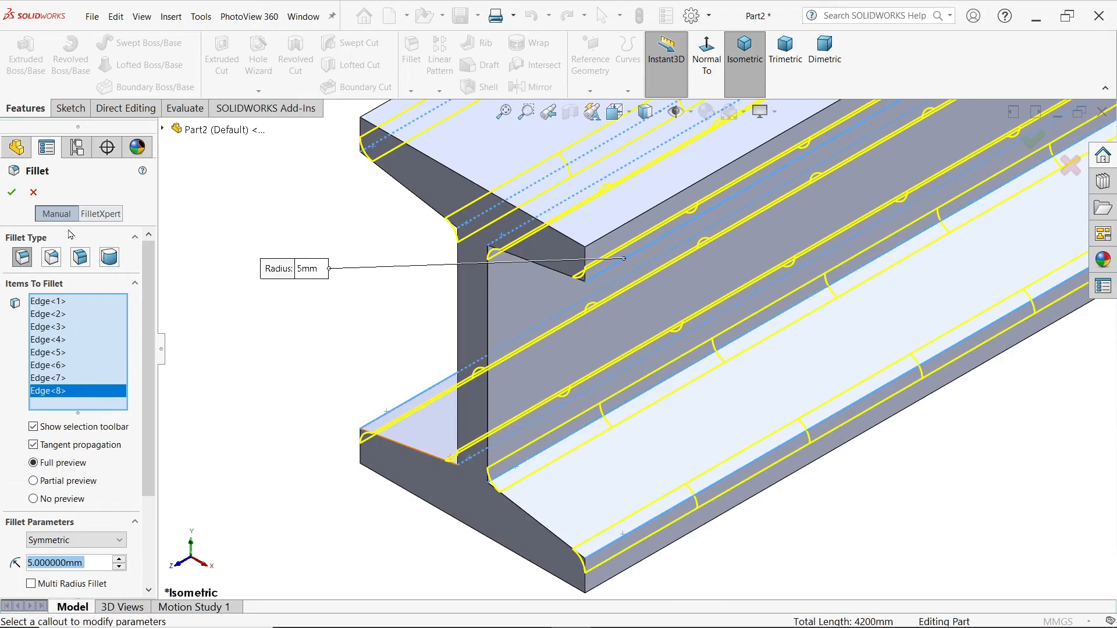
pyautogui.click(12, 193)
pyautogui.scroll(8, 482, 317)
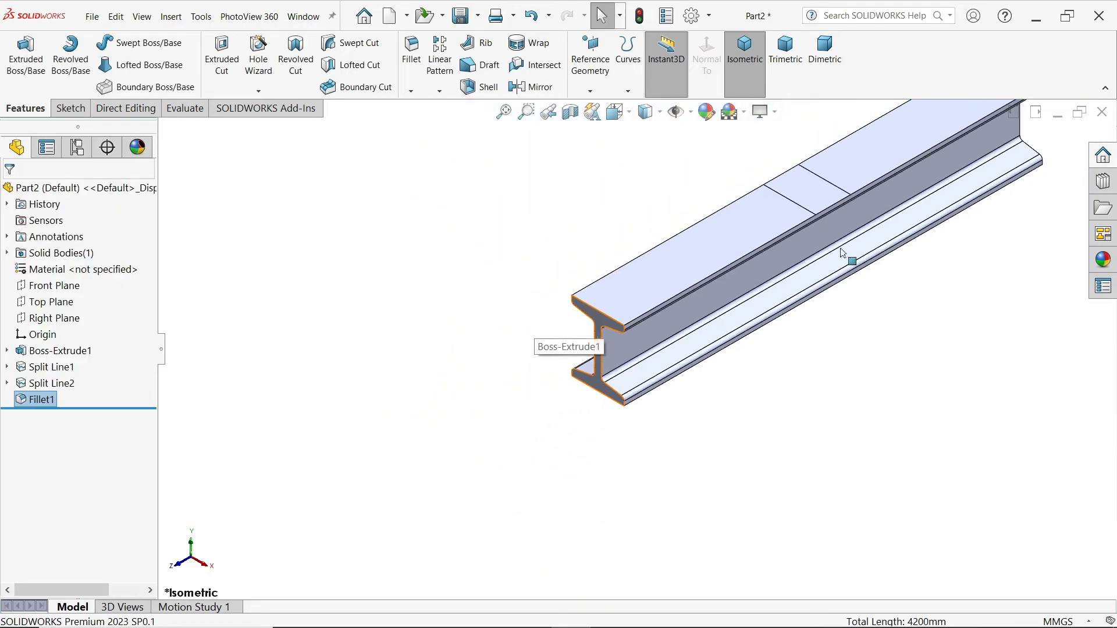
pyautogui.scroll(4, 843, 254)
pyautogui.scroll(-4, 963, 138)
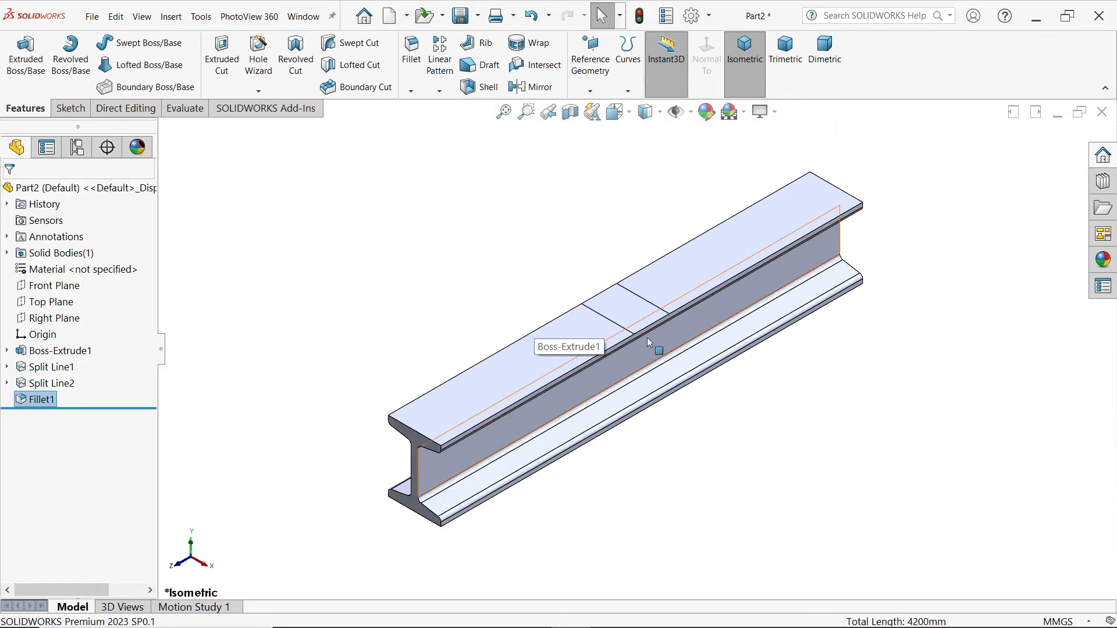
pyautogui.click(199, 20)
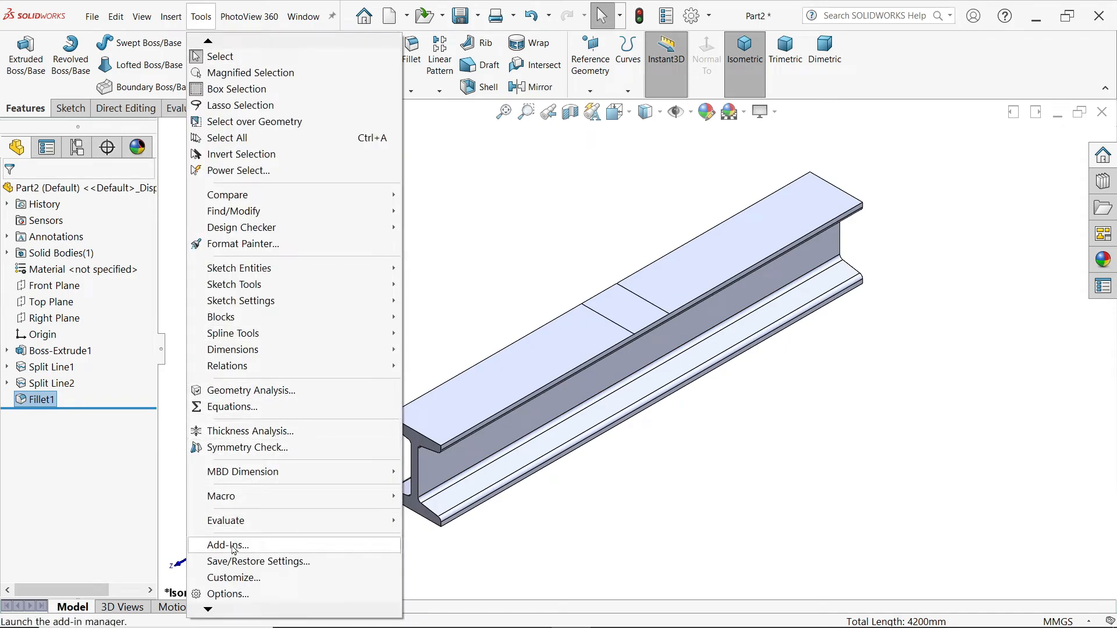
# Step: Enable the SOLIDWORKS Simulation add-in through Options > Add-Ins
pyautogui.click(491, 269)
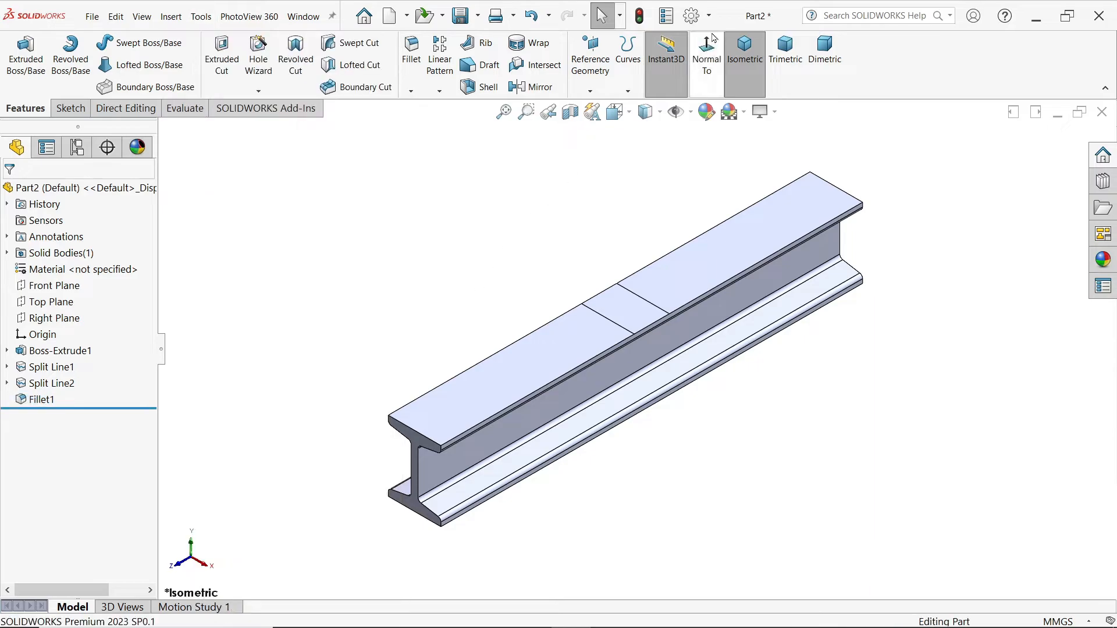
pyautogui.click(710, 18)
pyautogui.click(721, 70)
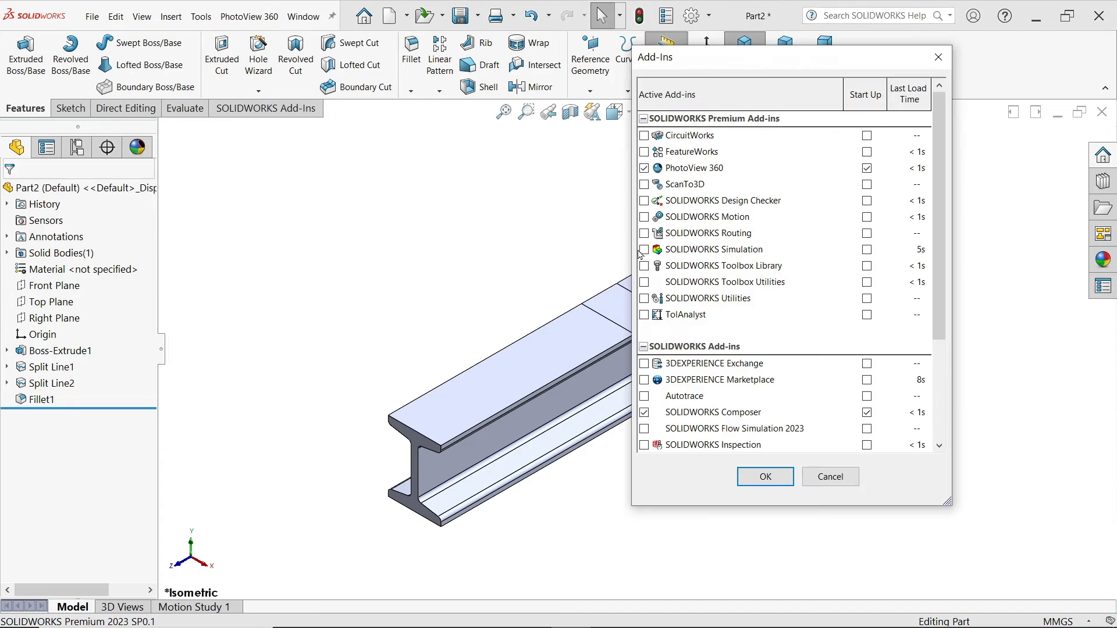
pyautogui.click(645, 250)
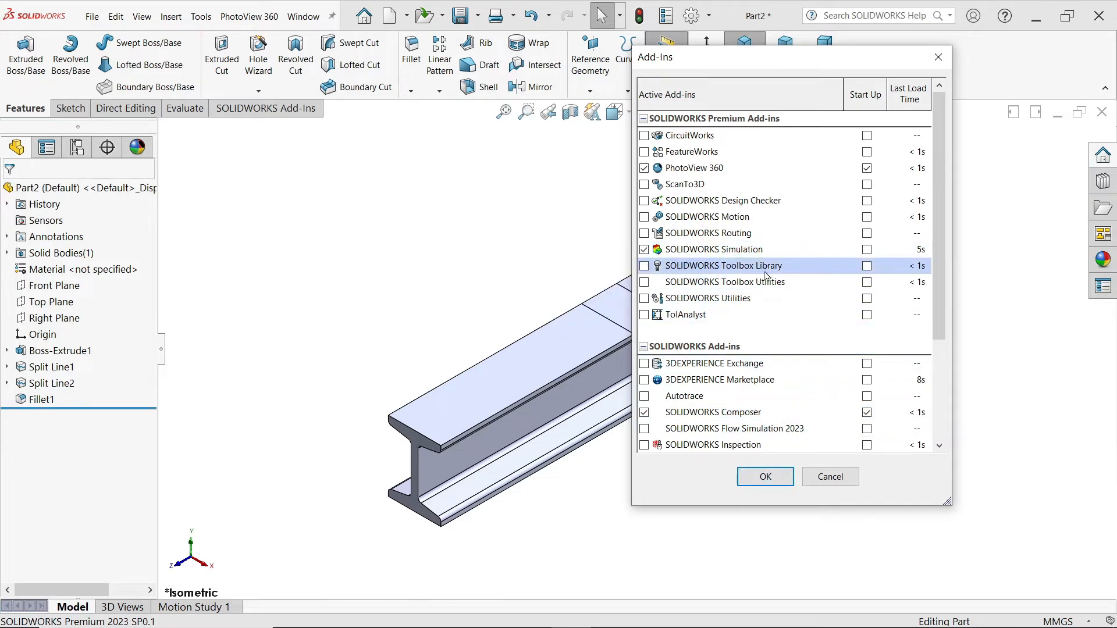
pyautogui.click(765, 477)
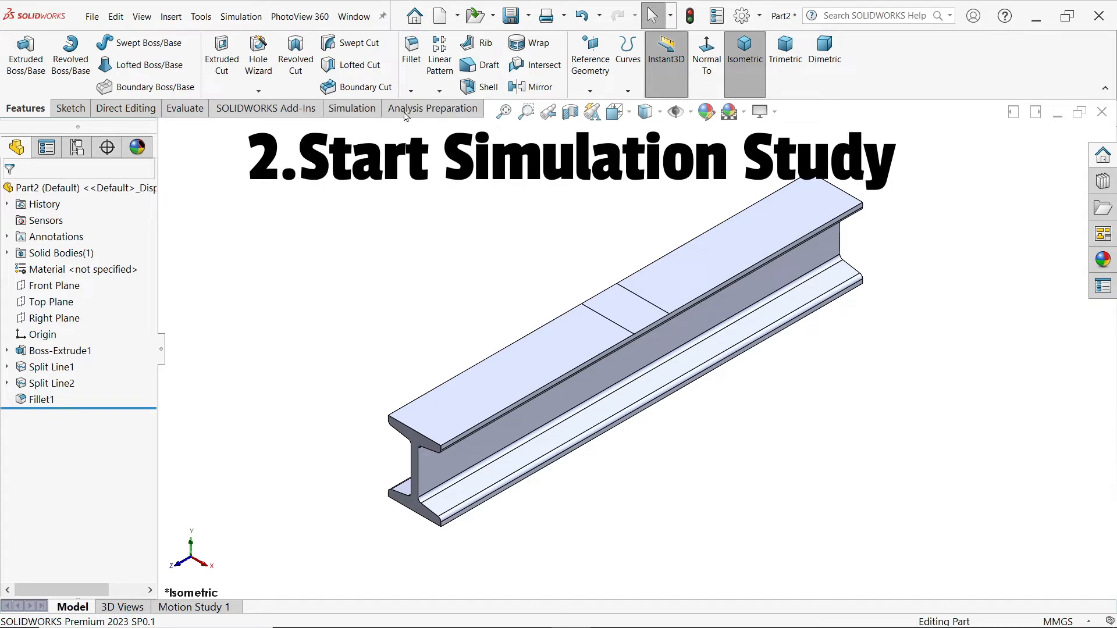
# Step: Create a new Static simulation study named 'I Beam' from the Simulation tab
pyautogui.click(366, 114)
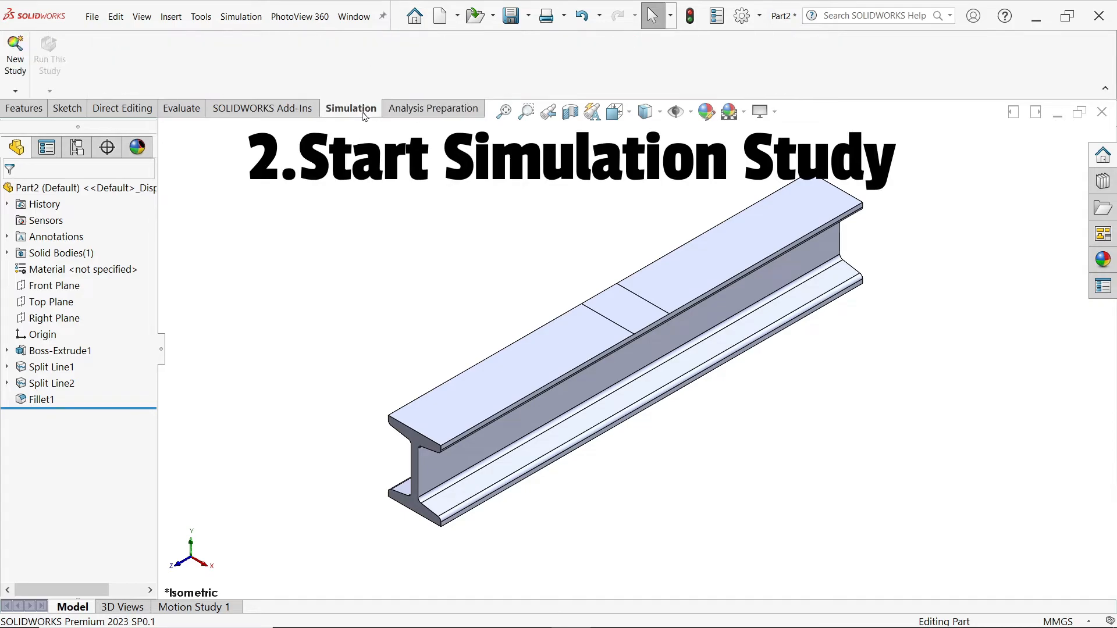
pyautogui.click(409, 113)
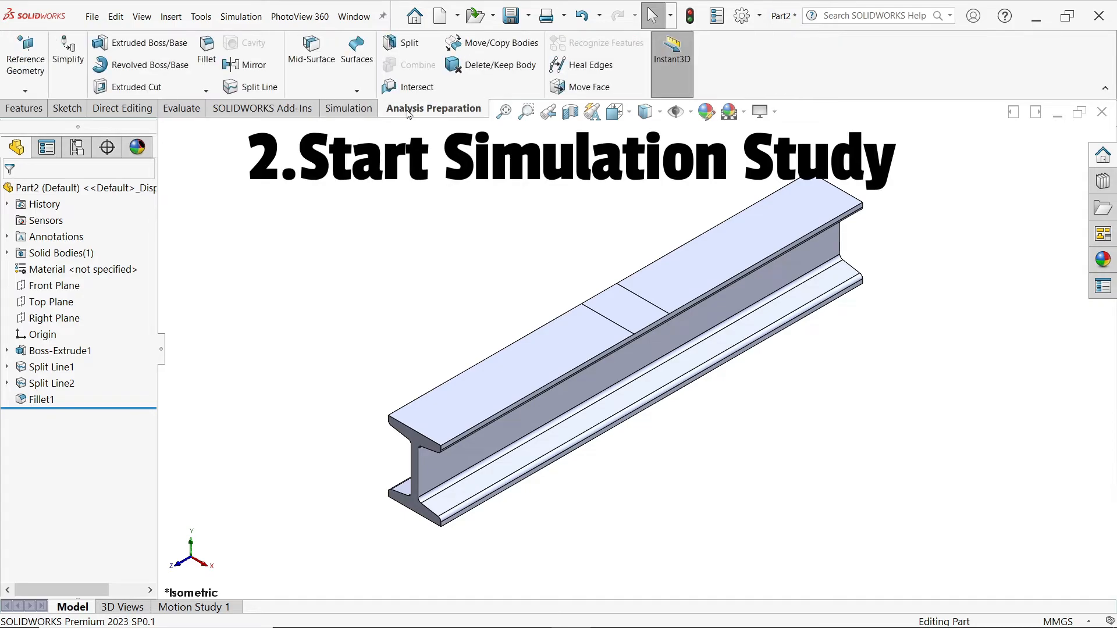
pyautogui.click(351, 113)
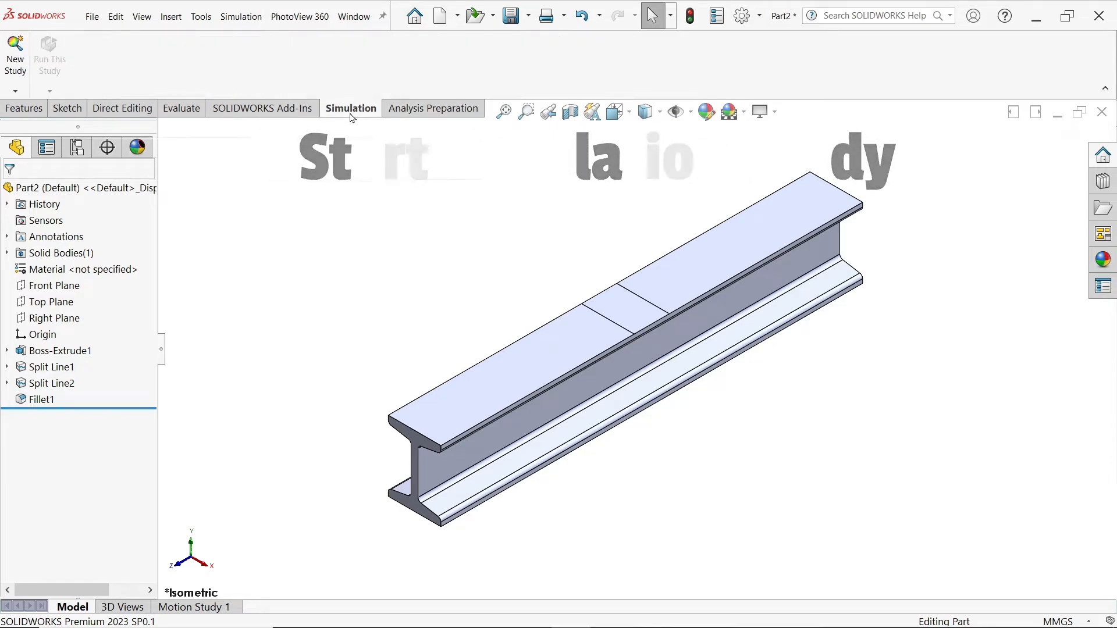
pyautogui.click(15, 91)
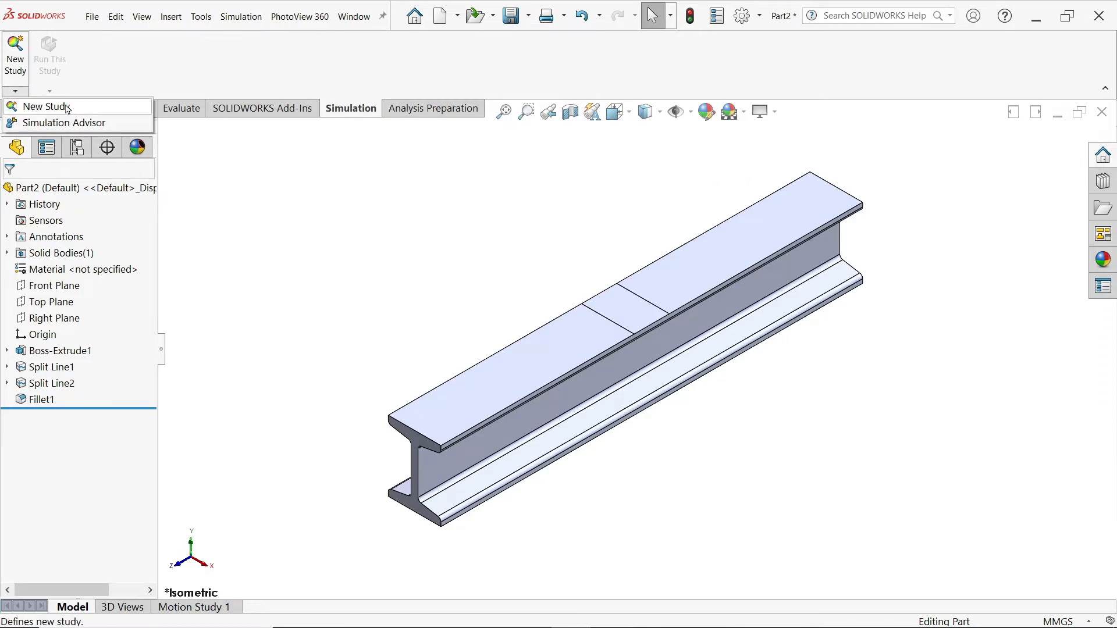
pyautogui.click(33, 107)
pyautogui.moveTo(86, 297); pyautogui.dragTo(2, 294)
pyautogui.write('I Beam')
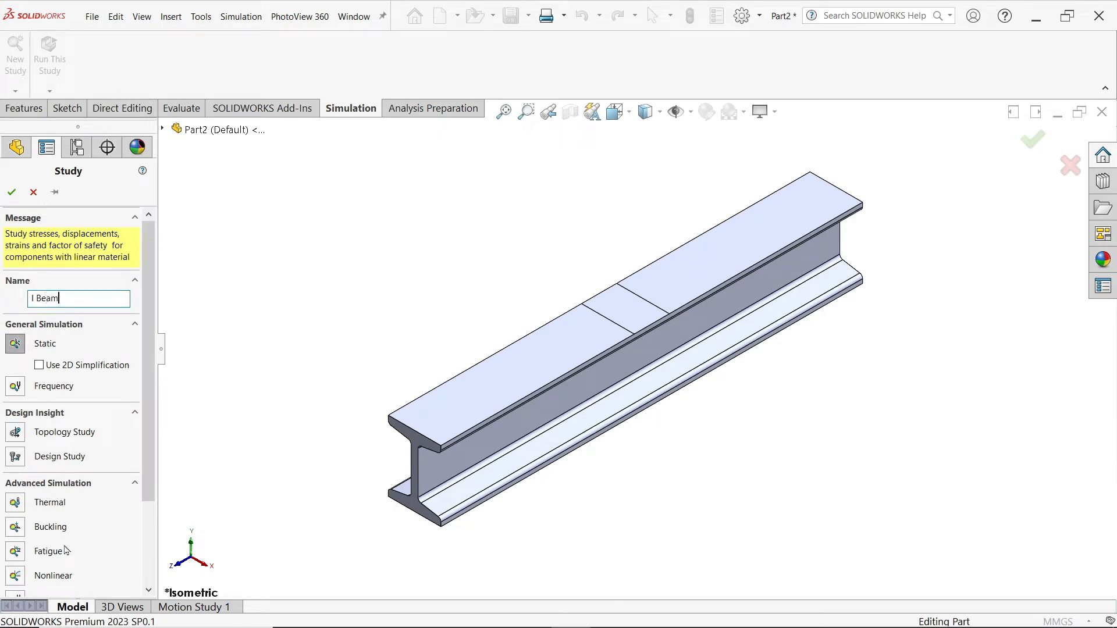
pyautogui.scroll(-2, 148, 448)
pyautogui.scroll(2, 145, 431)
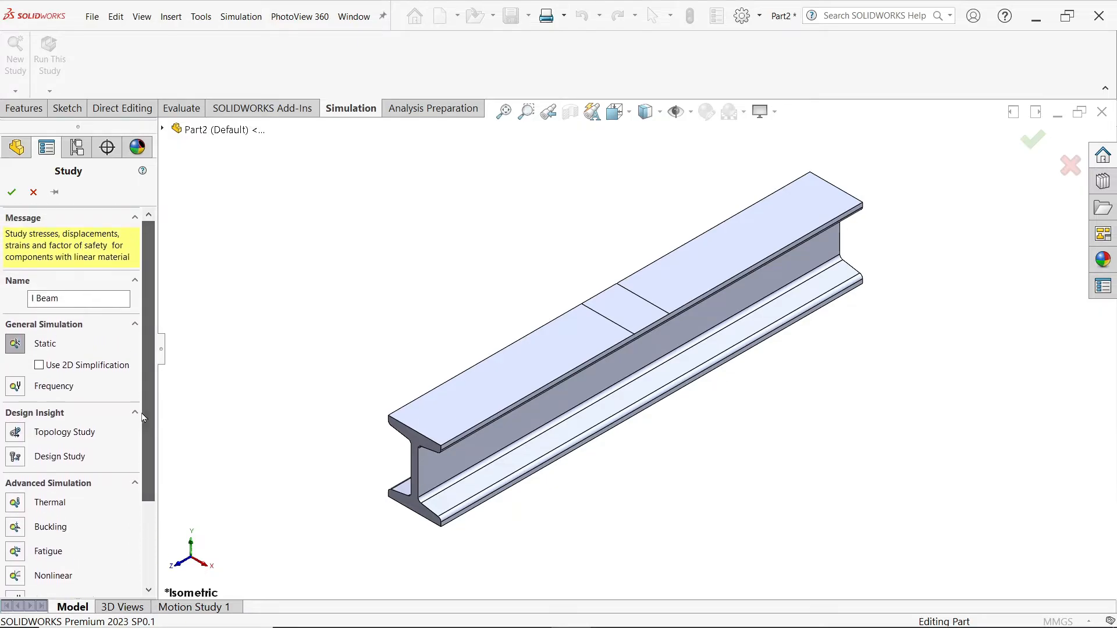
pyautogui.click(11, 192)
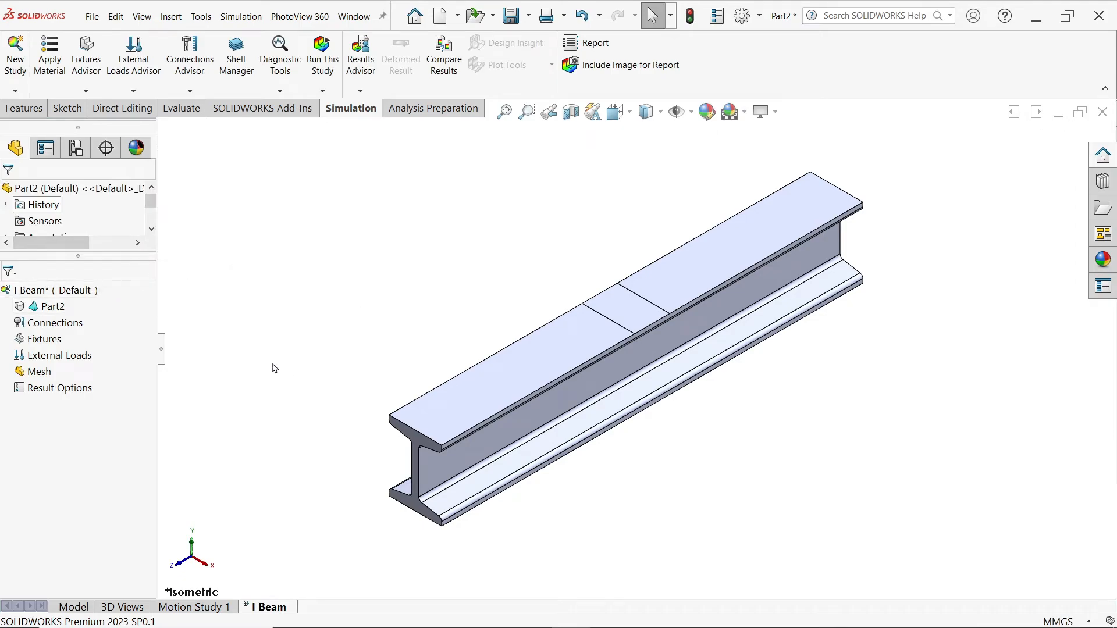
# Step: Assign Steel > AISI 304 to the beam from the material library, keeping SI units
pyautogui.click(51, 64)
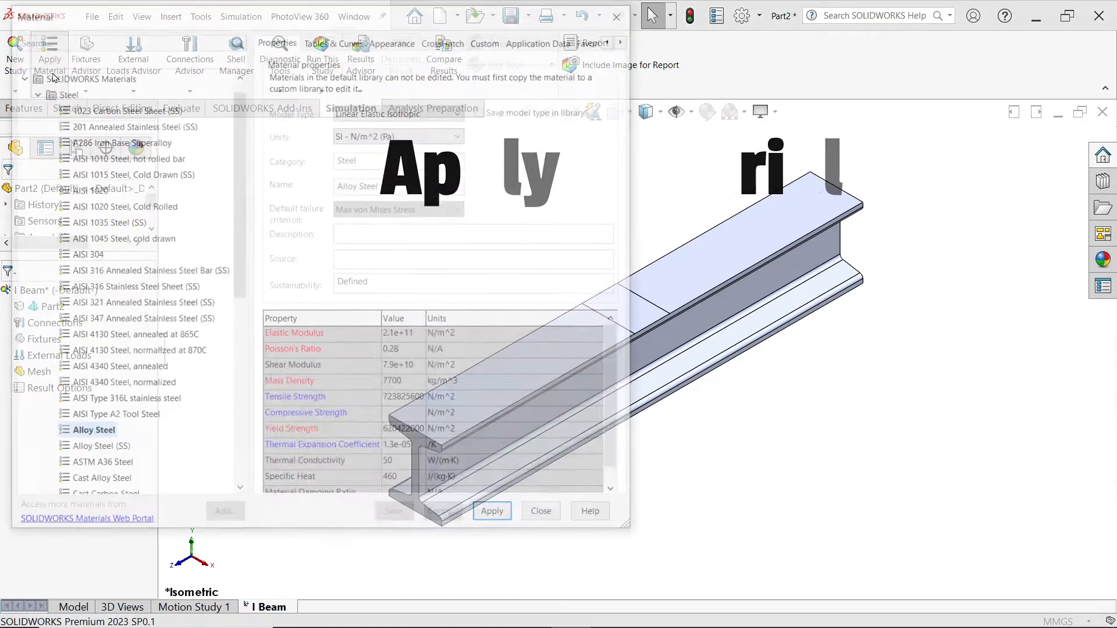
pyautogui.click(93, 256)
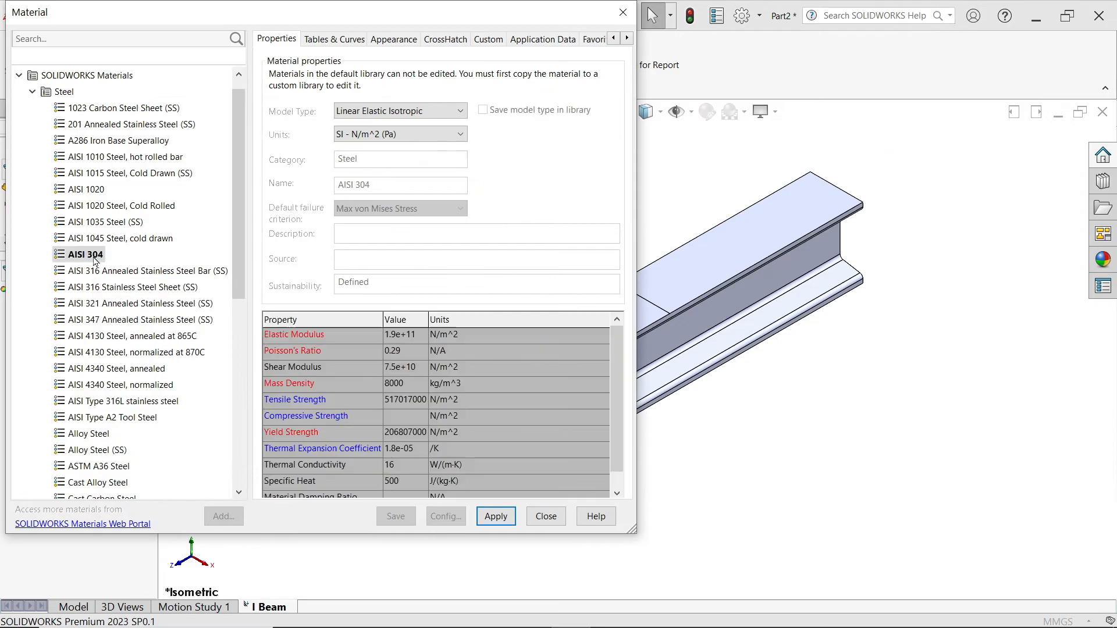
pyautogui.click(504, 519)
pyautogui.click(452, 137)
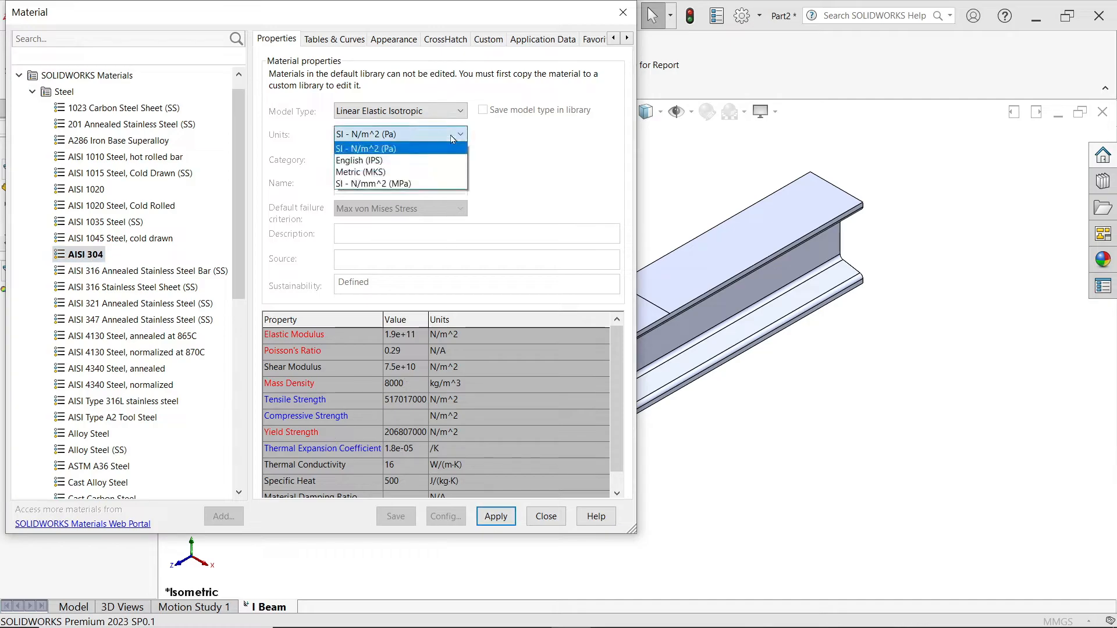
pyautogui.click(453, 139)
pyautogui.click(496, 517)
pyautogui.click(546, 516)
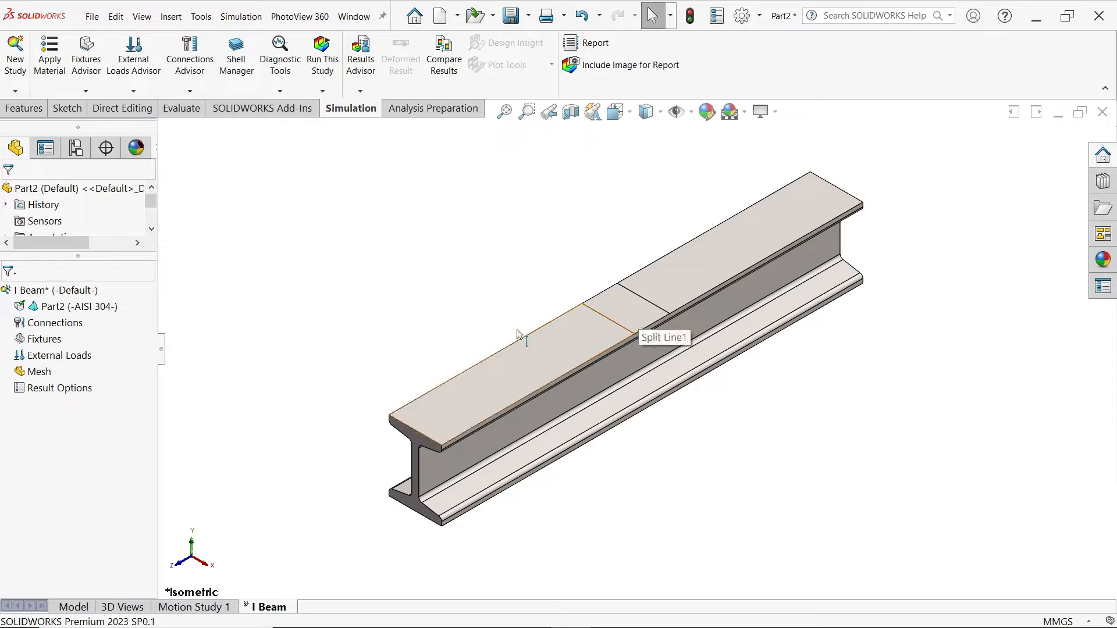
# Step: Add a Fixed Geometry fixture on both end faces of the beam
pyautogui.rightClick(43, 343)
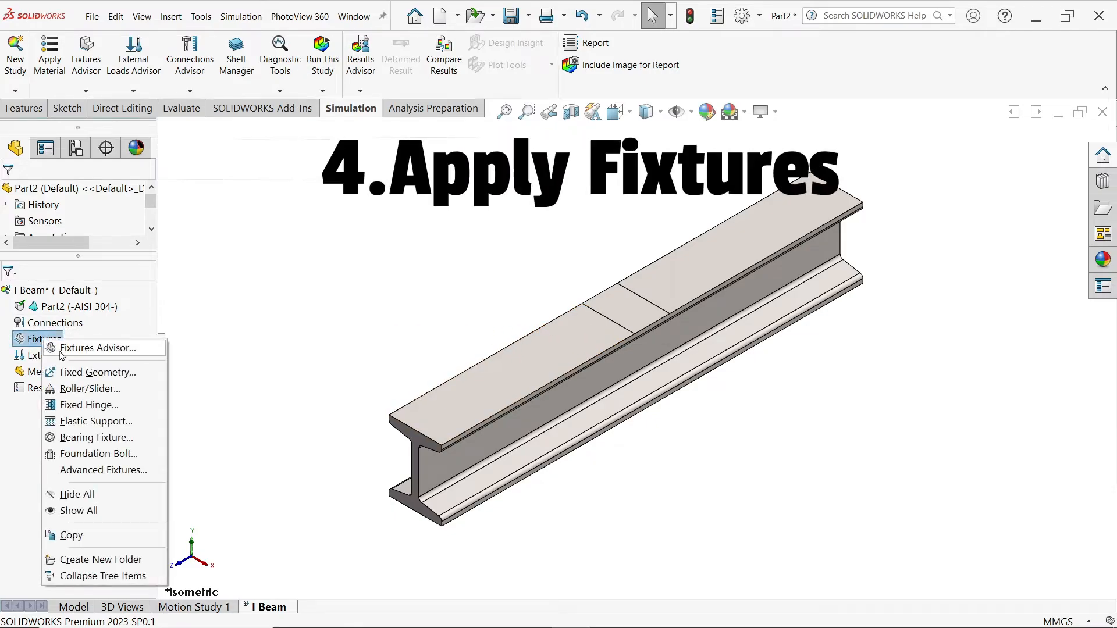
pyautogui.click(87, 374)
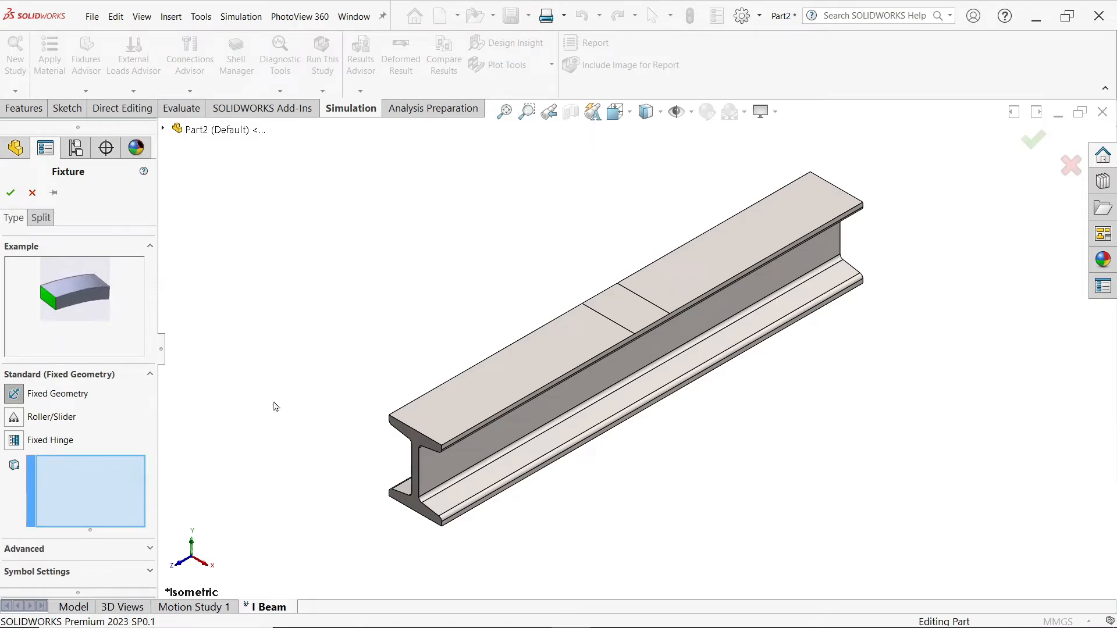
pyautogui.click(669, 368)
pyautogui.moveTo(640, 506); pyautogui.dragTo(694, 196, button='middle')
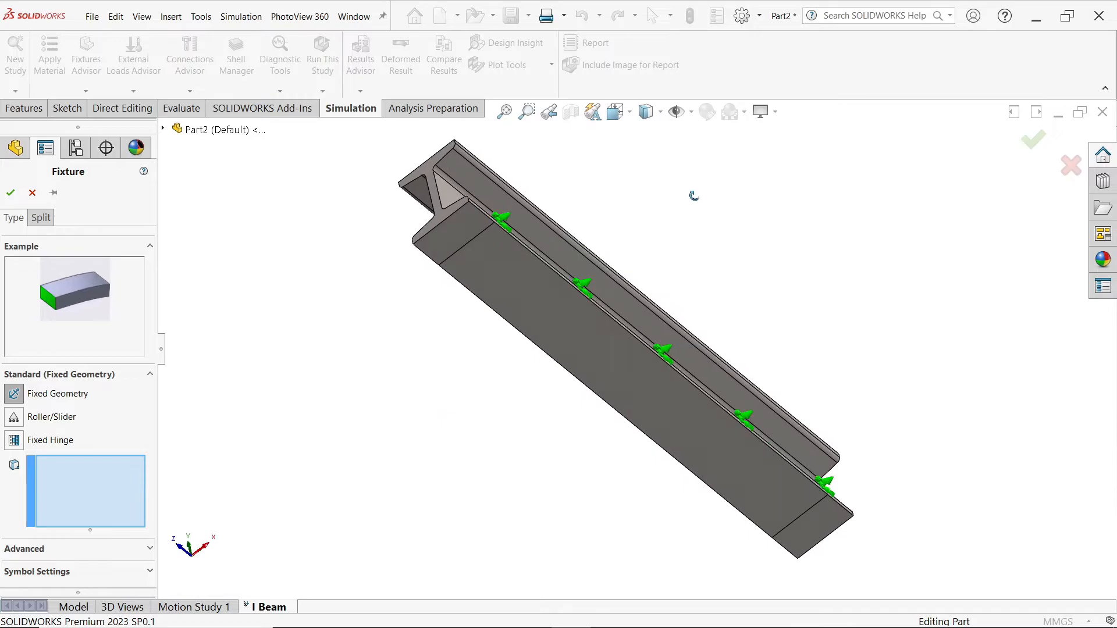
pyautogui.click(808, 531)
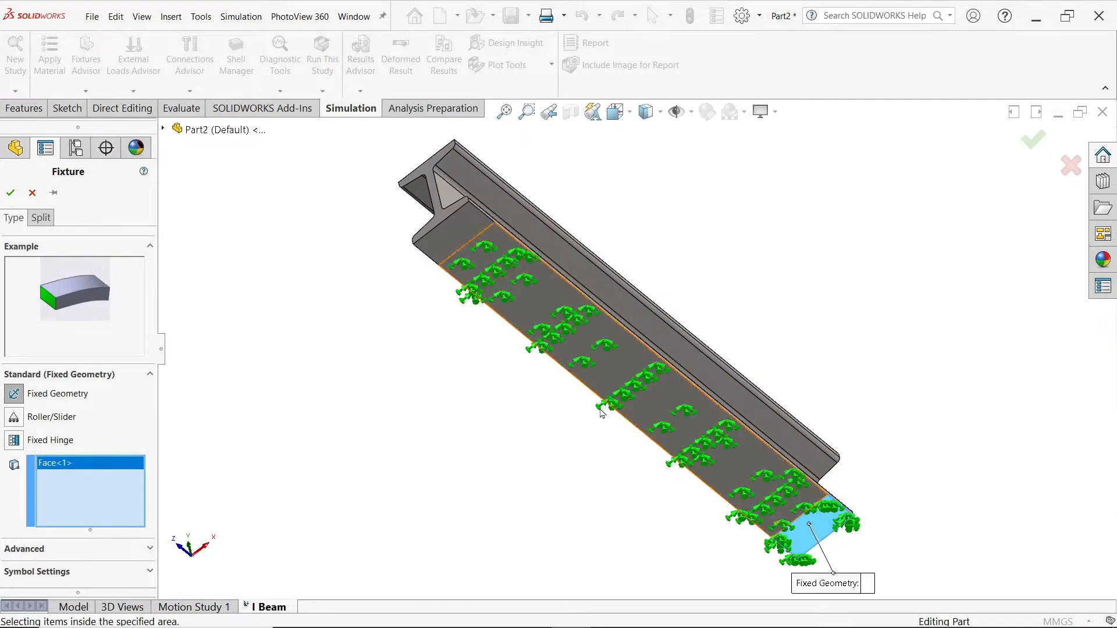
pyautogui.click(455, 243)
pyautogui.moveTo(658, 156); pyautogui.dragTo(639, 391, button='middle')
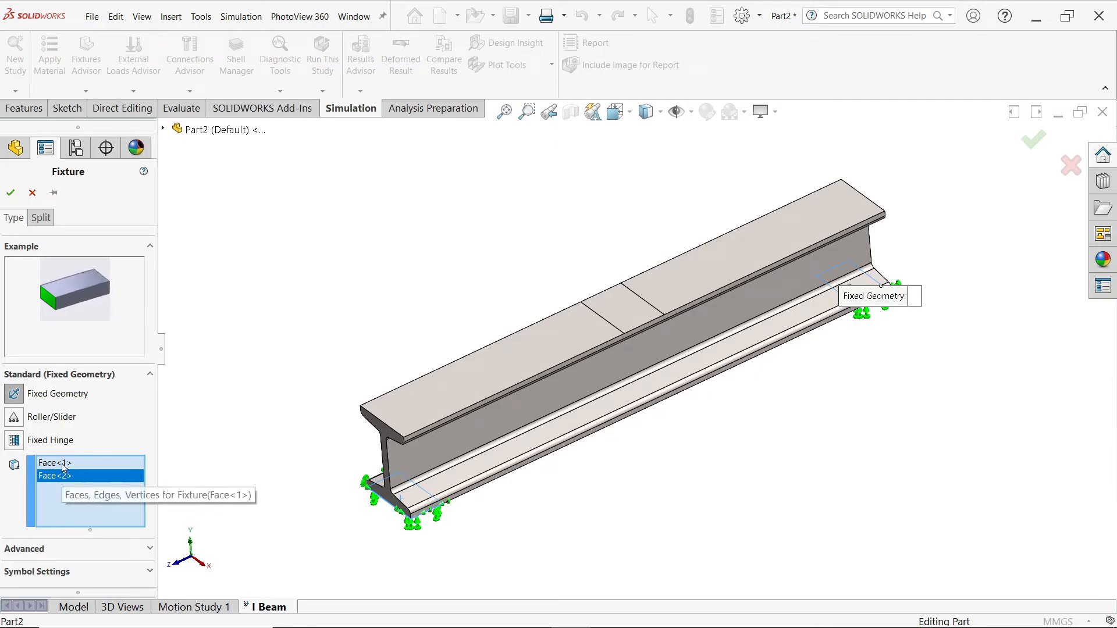
pyautogui.click(10, 193)
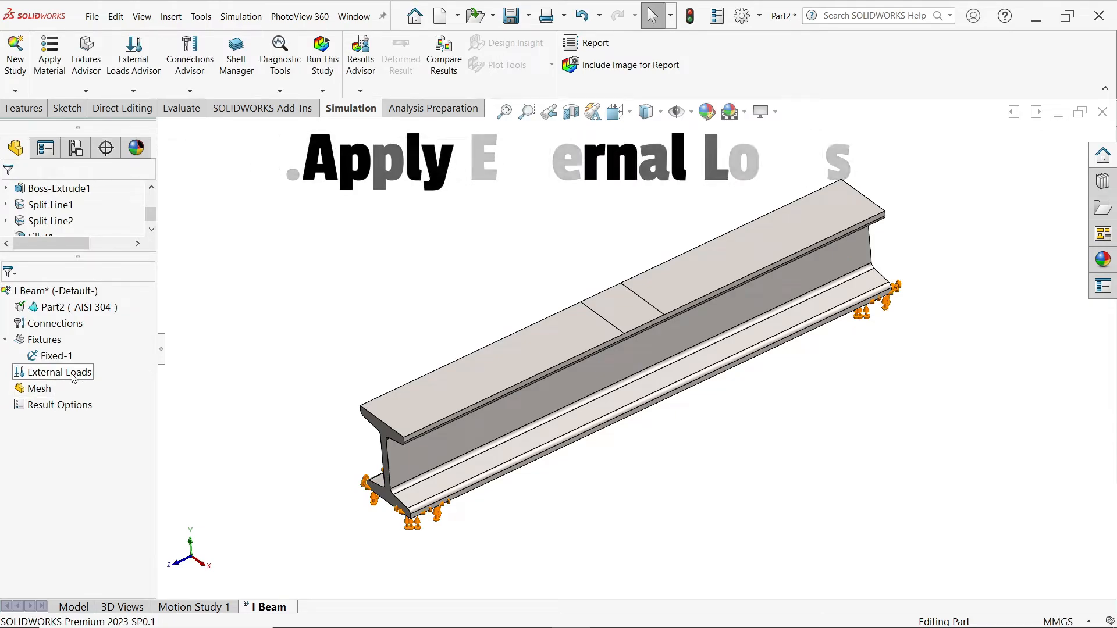
# Step: Apply a 1000 kgf normal force, in Metric (G) units, to the mid-span top patch
pyautogui.rightClick(74, 378)
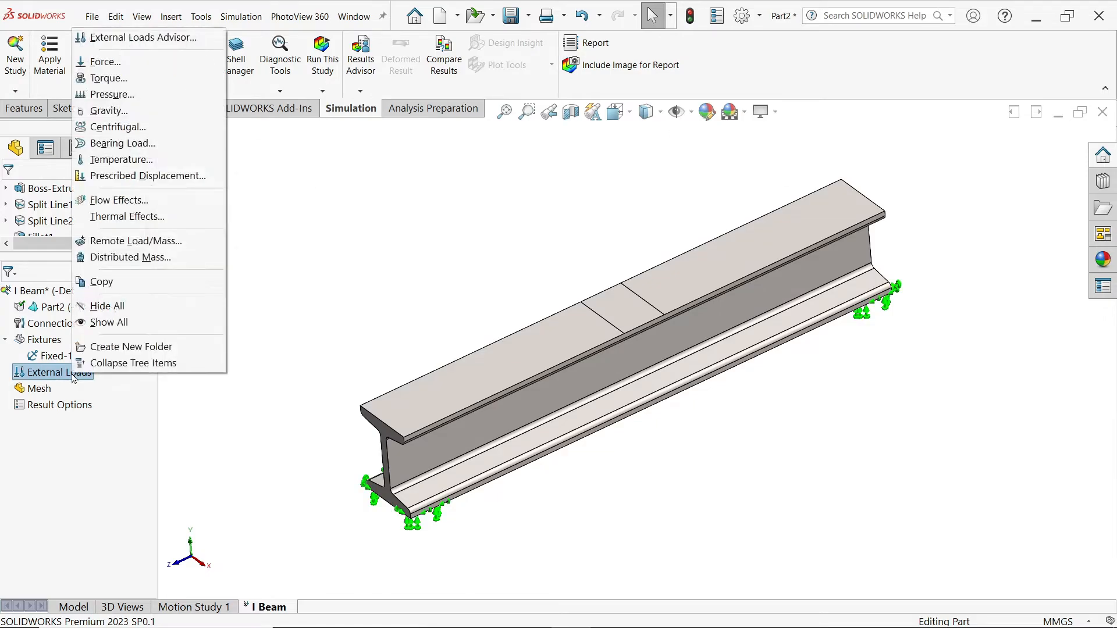
pyautogui.click(126, 68)
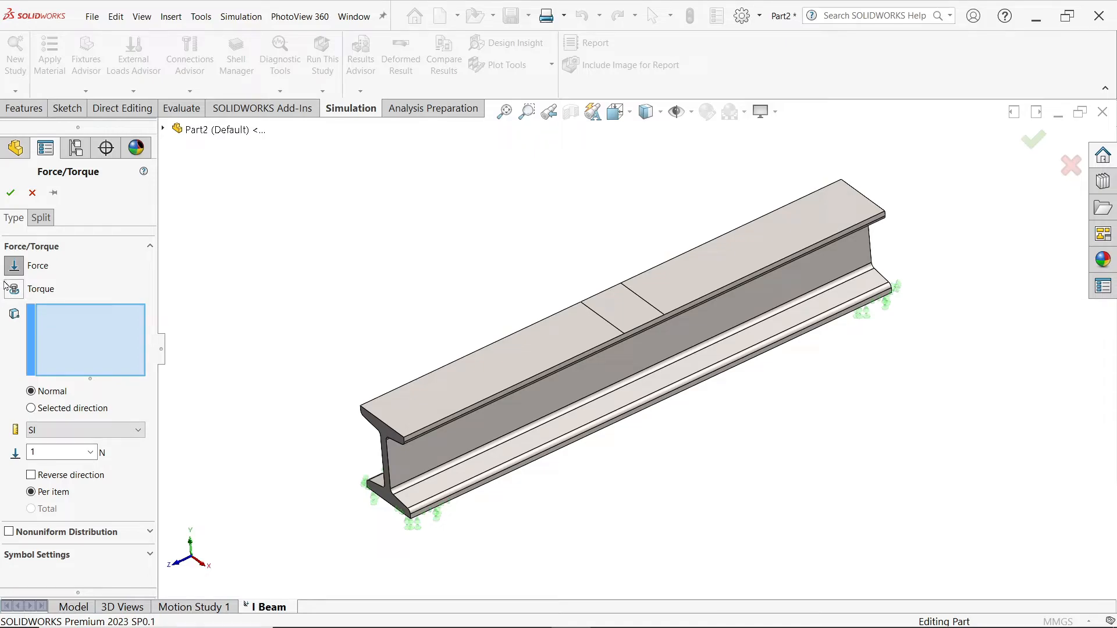
pyautogui.click(606, 313)
pyautogui.scroll(-1, 628, 305)
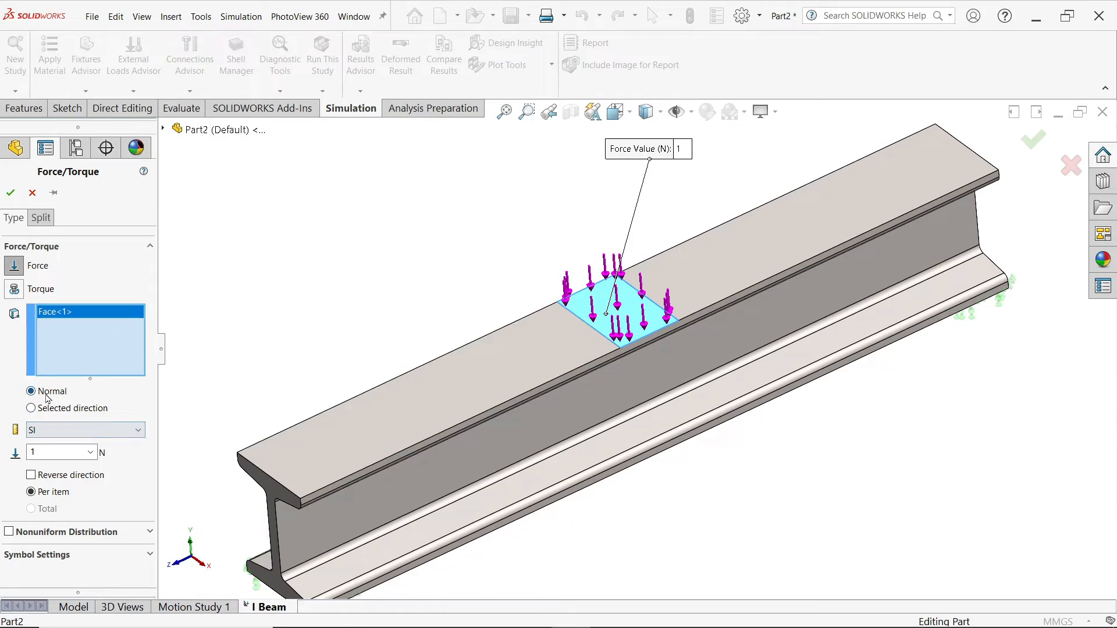
pyautogui.scroll(1, 568, 361)
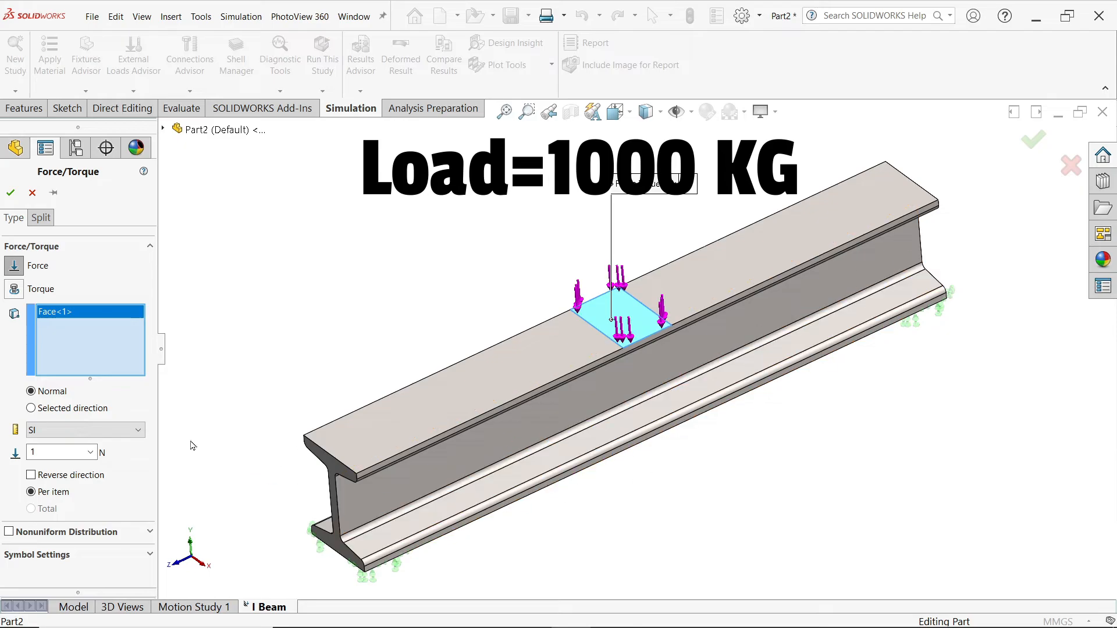
pyautogui.click(52, 430)
pyautogui.click(50, 469)
pyautogui.doubleClick(32, 453)
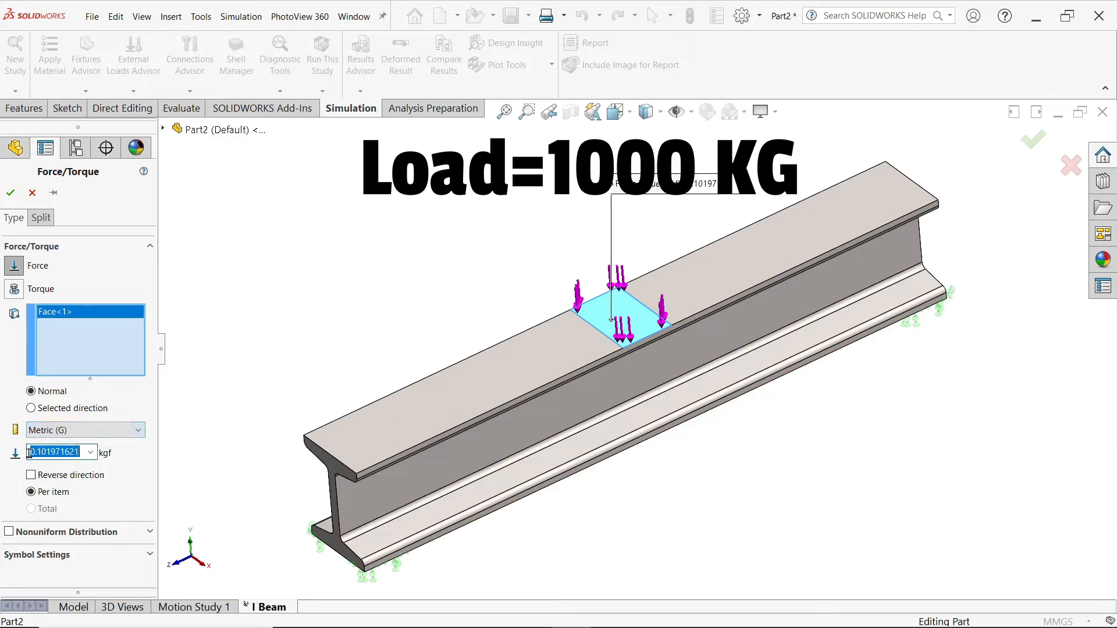
pyautogui.write('1000')
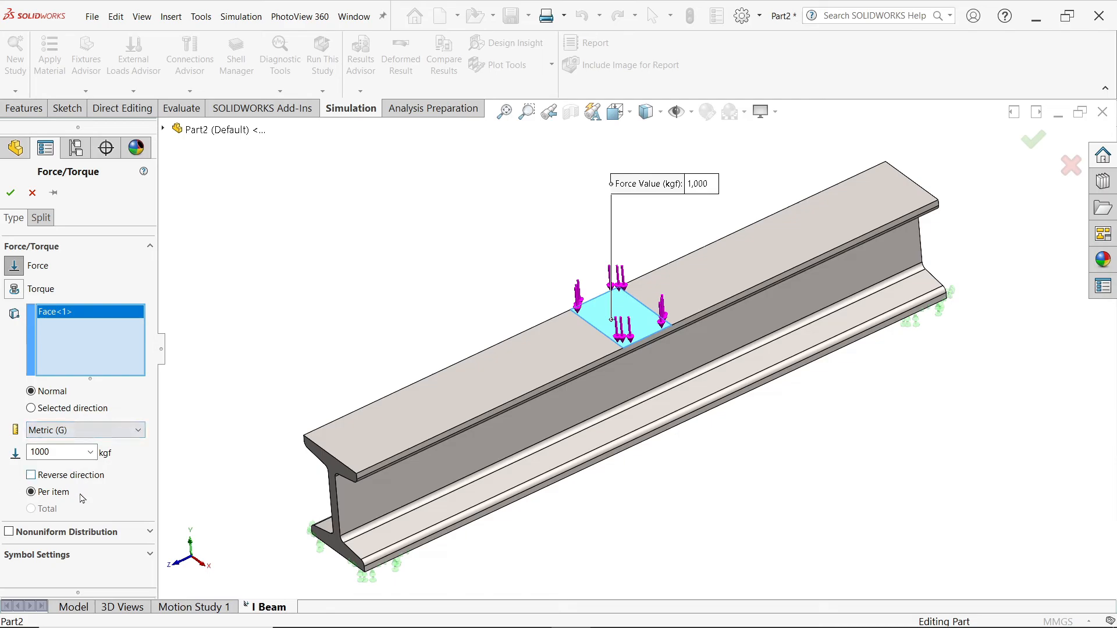
pyautogui.click(10, 197)
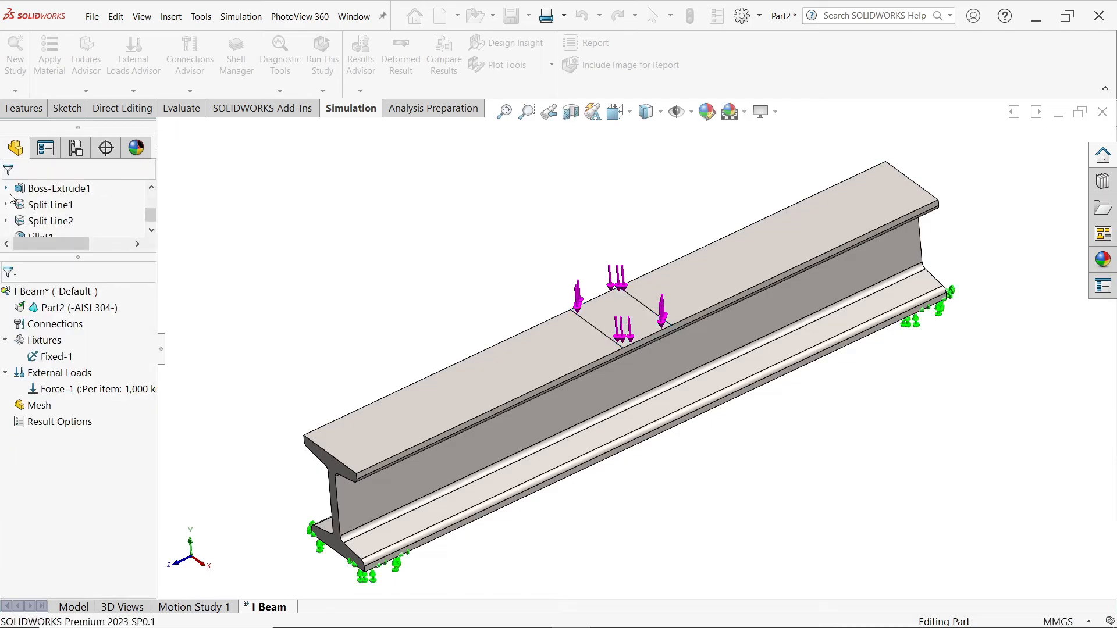
# Step: Open Create Mesh with Mesh Parameters enabled, blended curvature-based mesh and mm units
pyautogui.rightClick(43, 410)
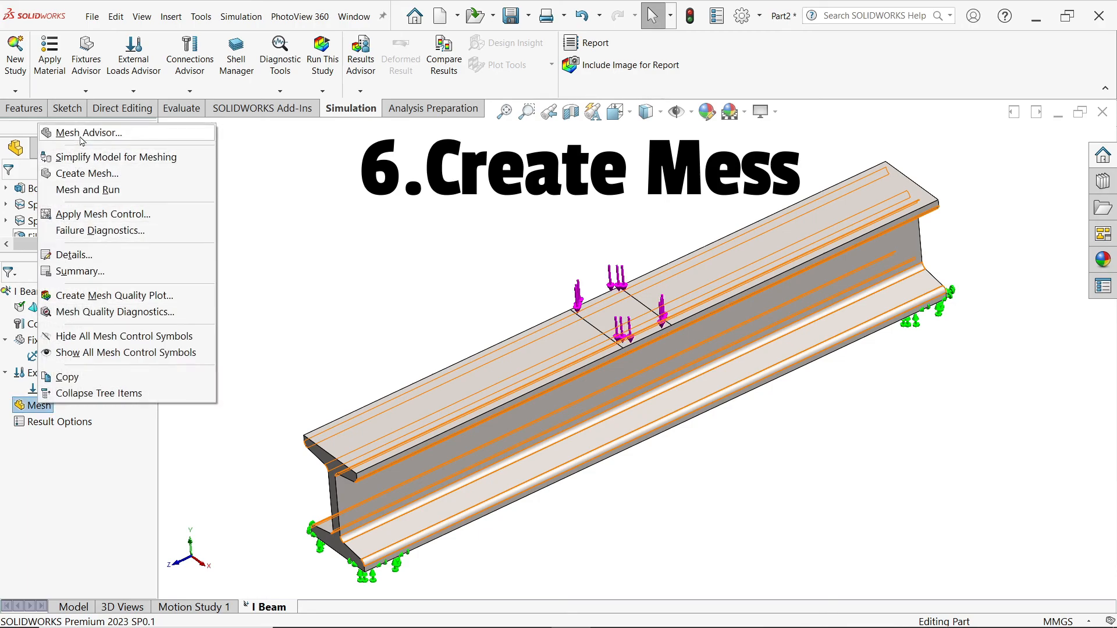
pyautogui.click(86, 175)
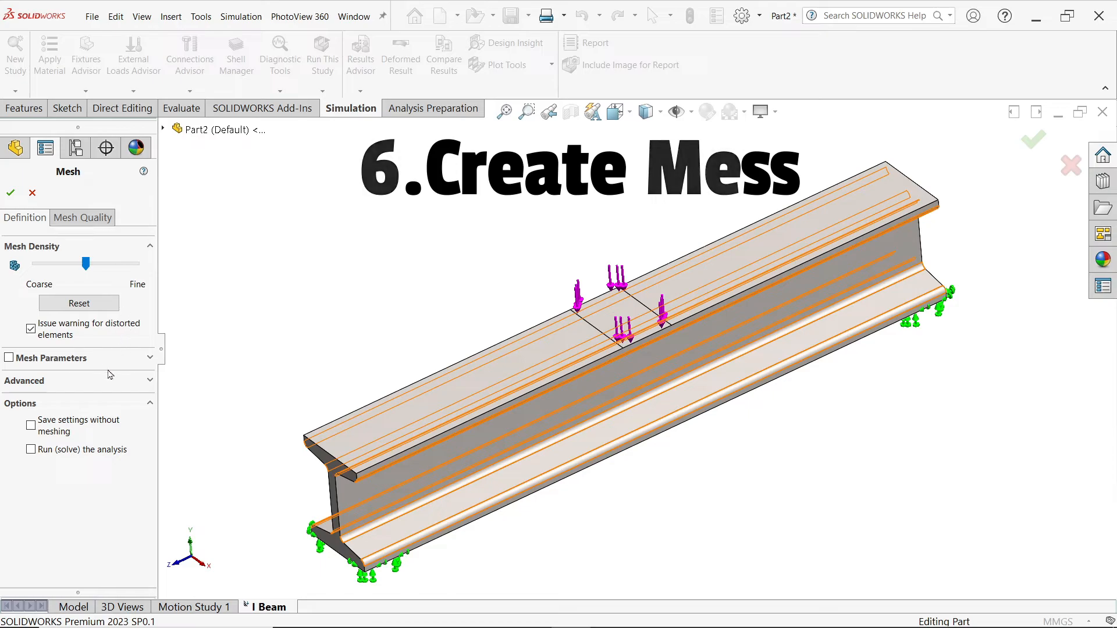
pyautogui.click(151, 382)
pyautogui.click(151, 382)
pyautogui.click(151, 360)
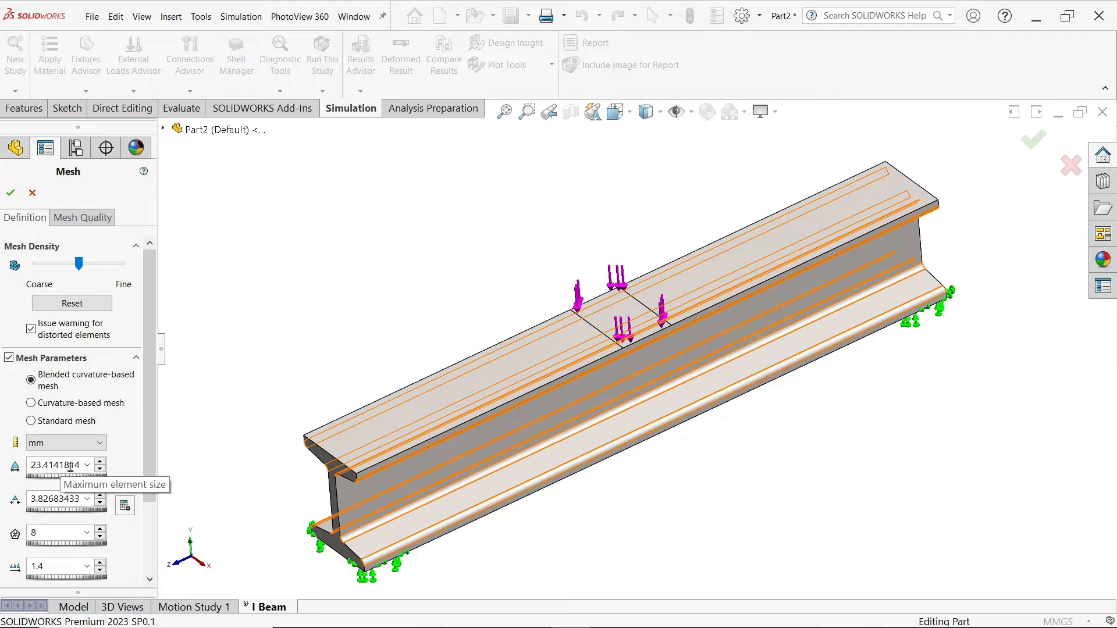
pyautogui.click(46, 452)
pyautogui.click(40, 456)
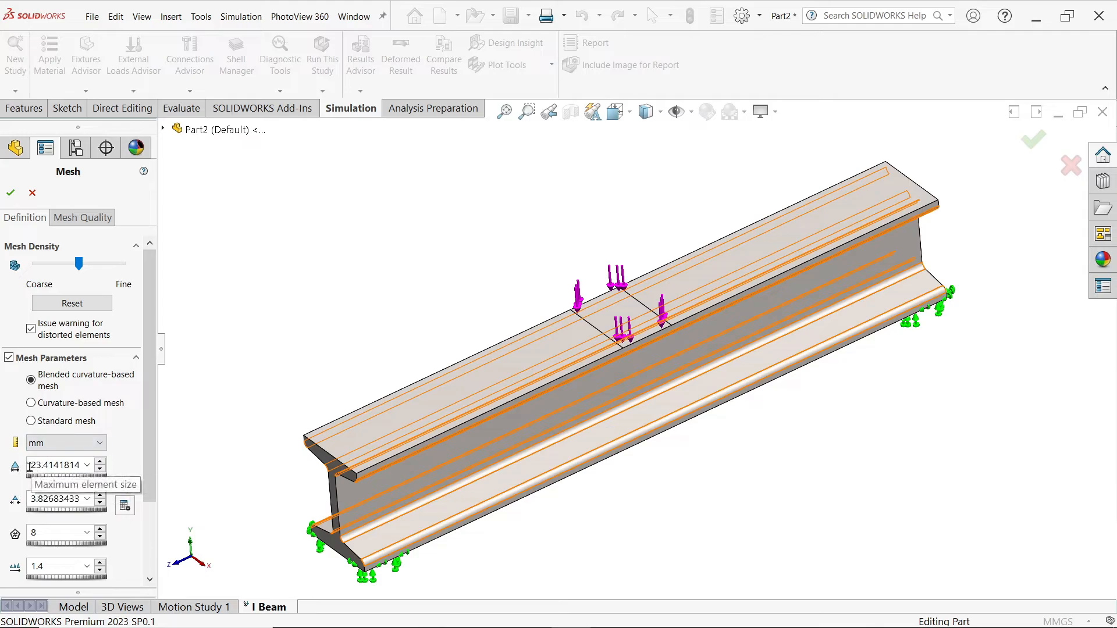
pyautogui.click(29, 467)
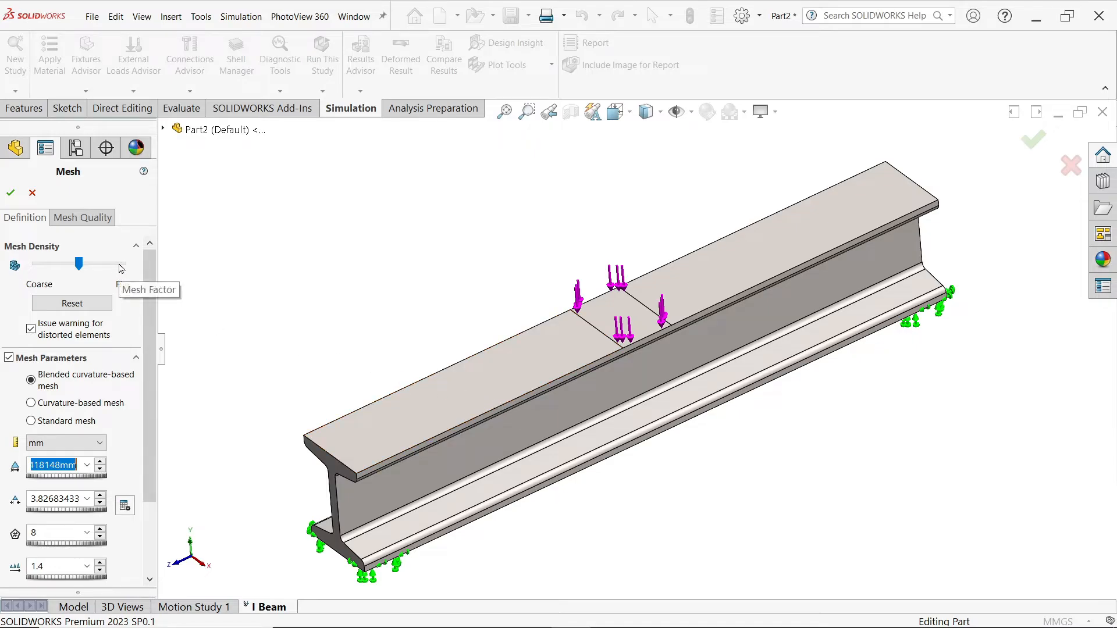
# Step: Generate the mesh with these settings and fit the meshed beam in view
pyautogui.click(10, 193)
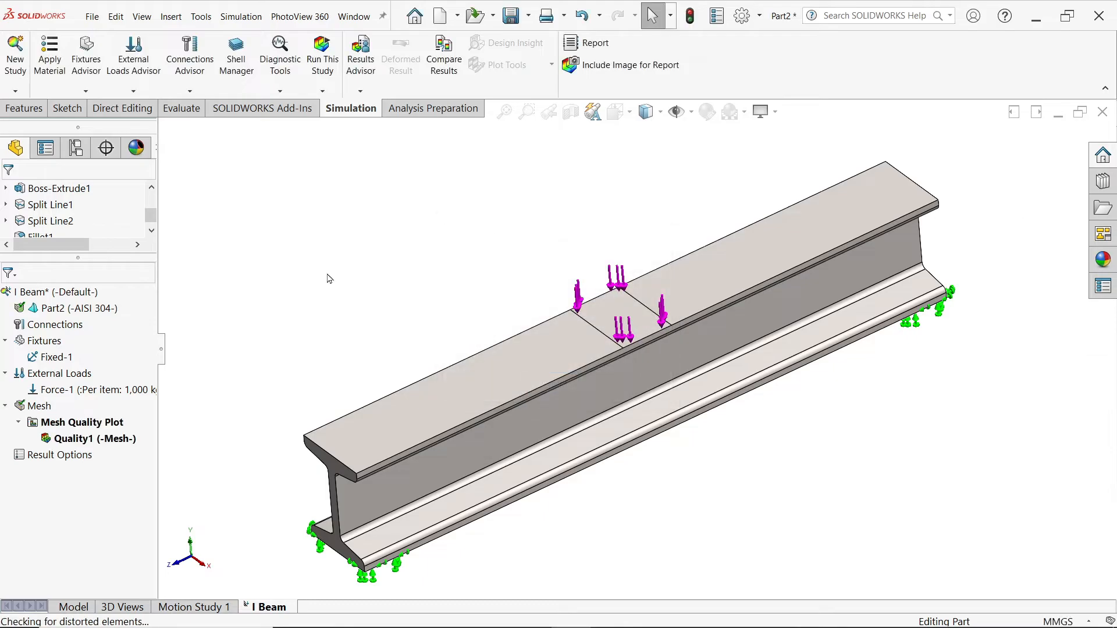
pyautogui.scroll(-5, 507, 395)
pyautogui.scroll(-2, 508, 396)
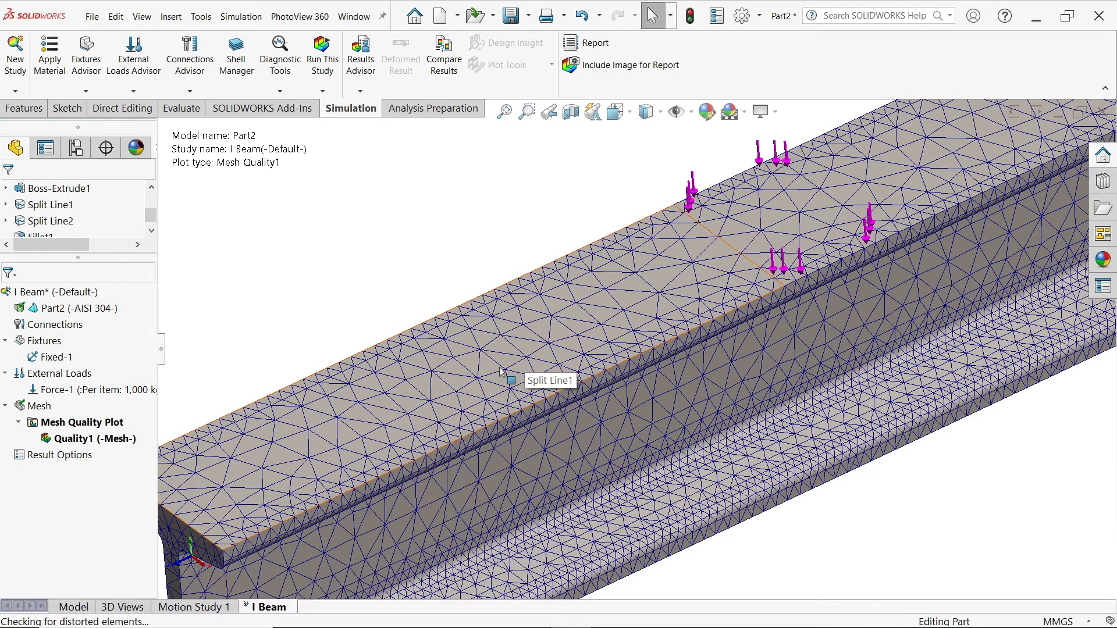
pyautogui.press('f')
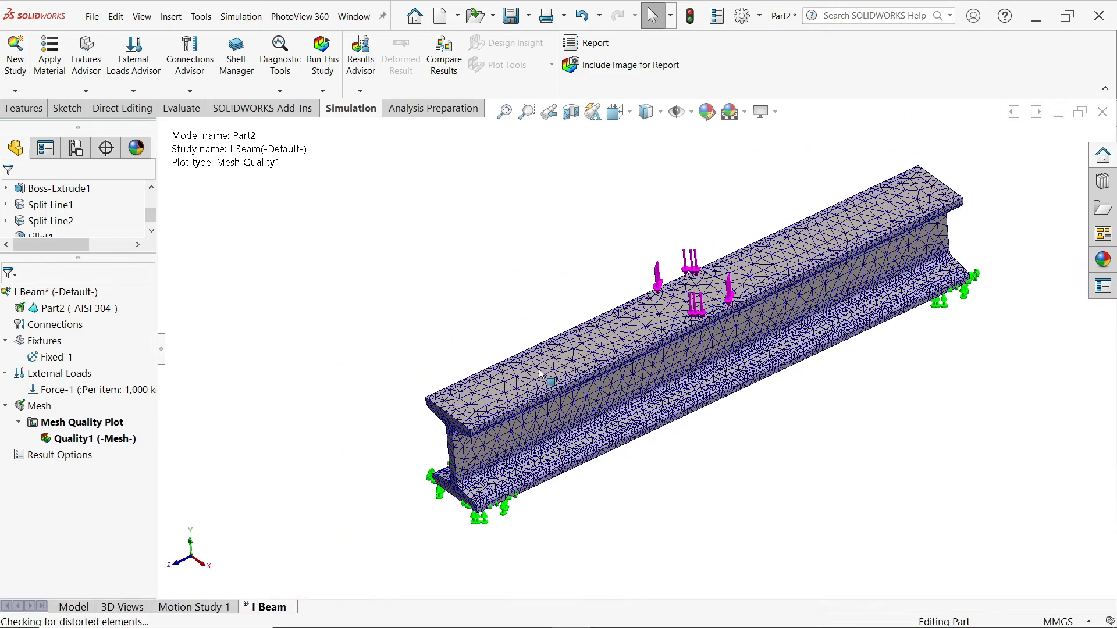
pyautogui.scroll(-3, 679, 359)
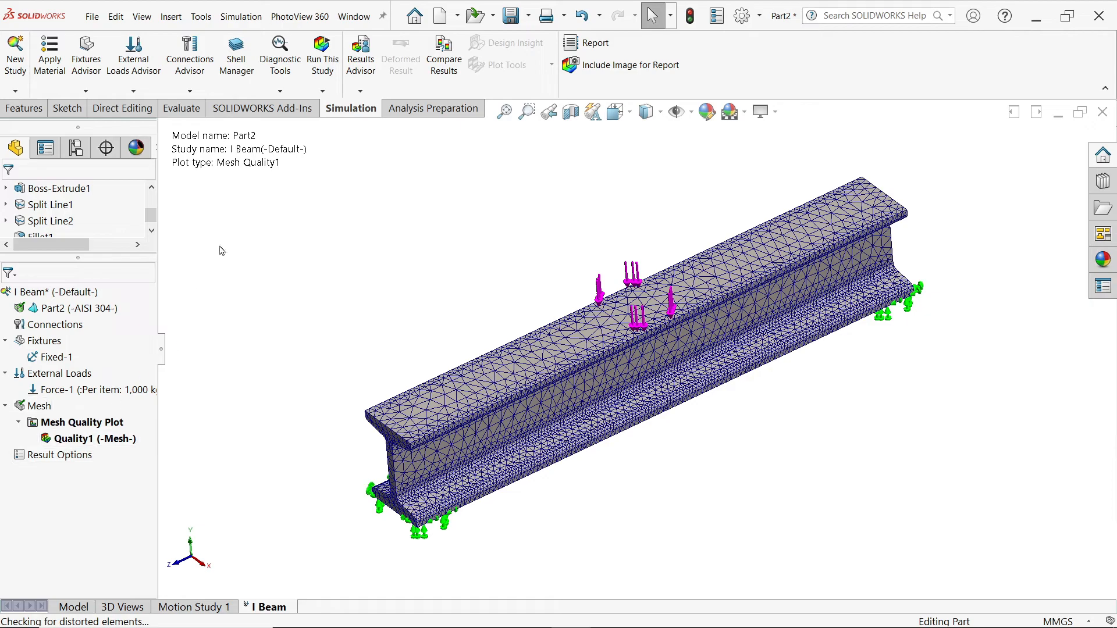
pyautogui.click(323, 92)
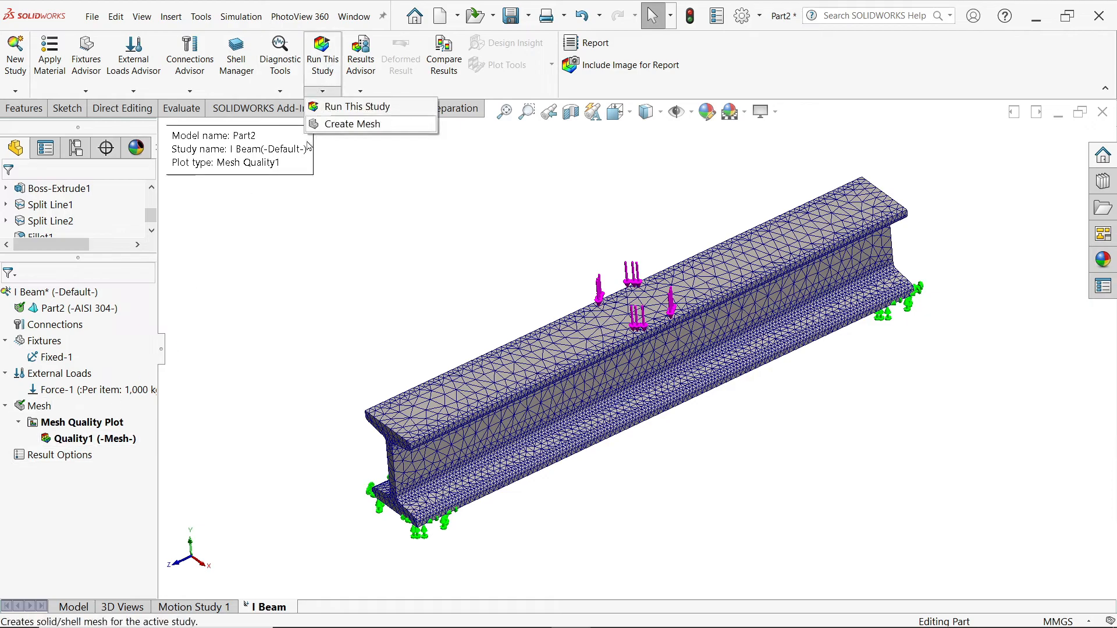
# Step: Run the I Beam study to produce stress, displacement and strain results
pyautogui.click(205, 413)
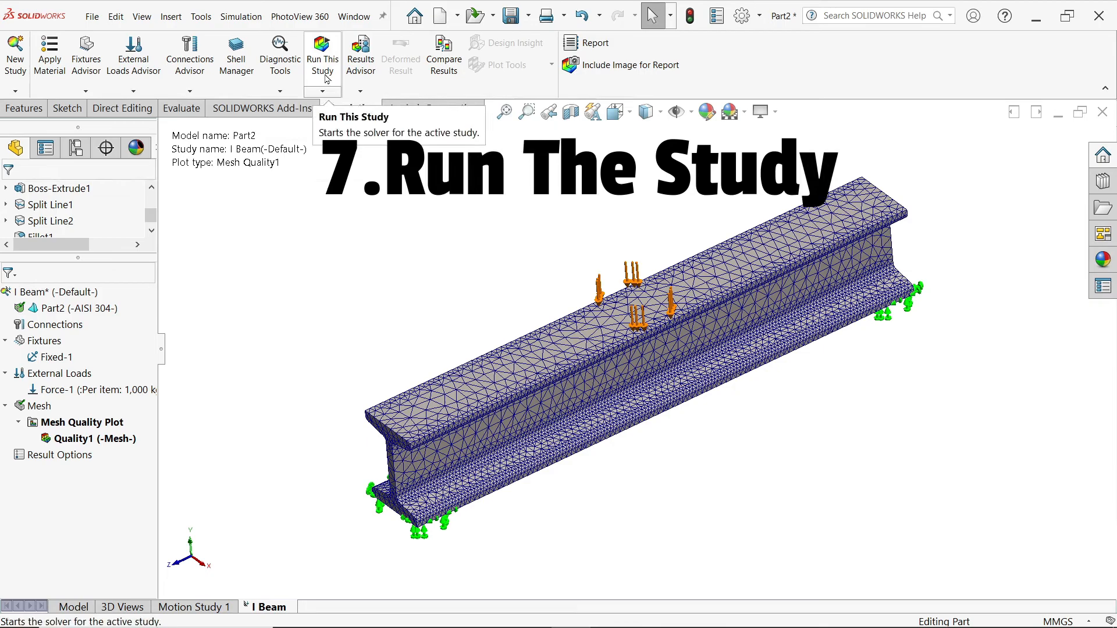
pyautogui.click(323, 64)
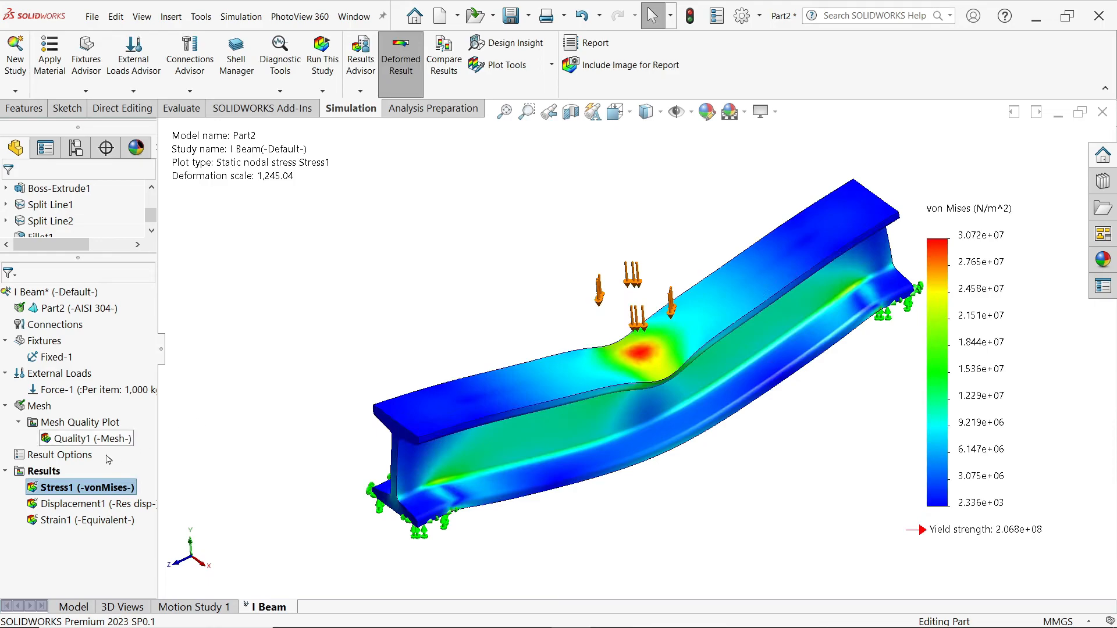
pyautogui.rightClick(81, 488)
pyautogui.click(126, 266)
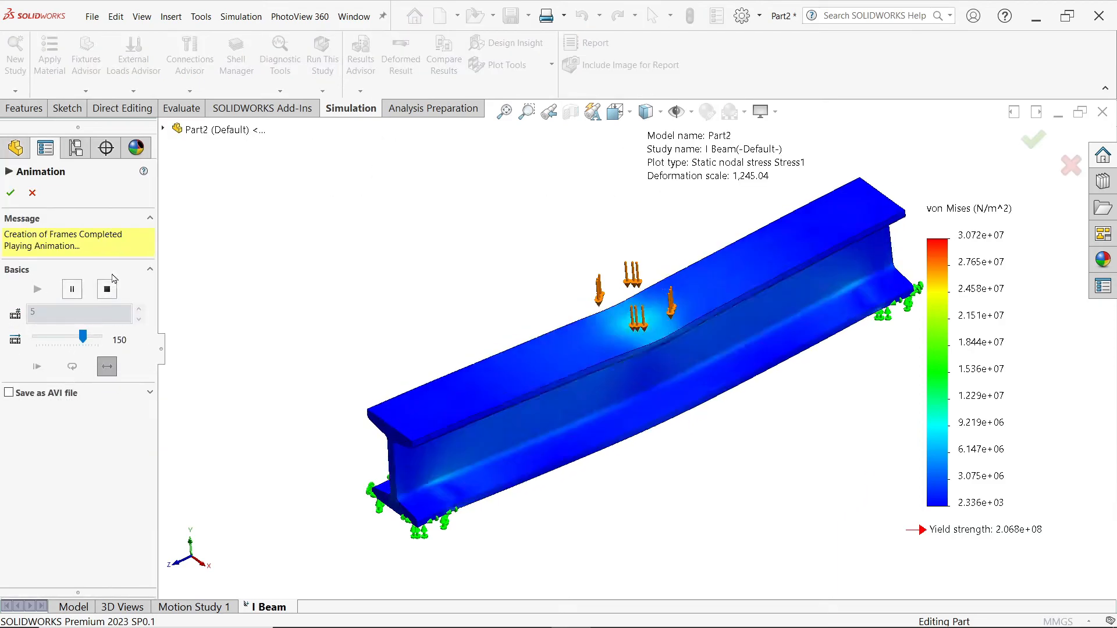
pyautogui.click(107, 291)
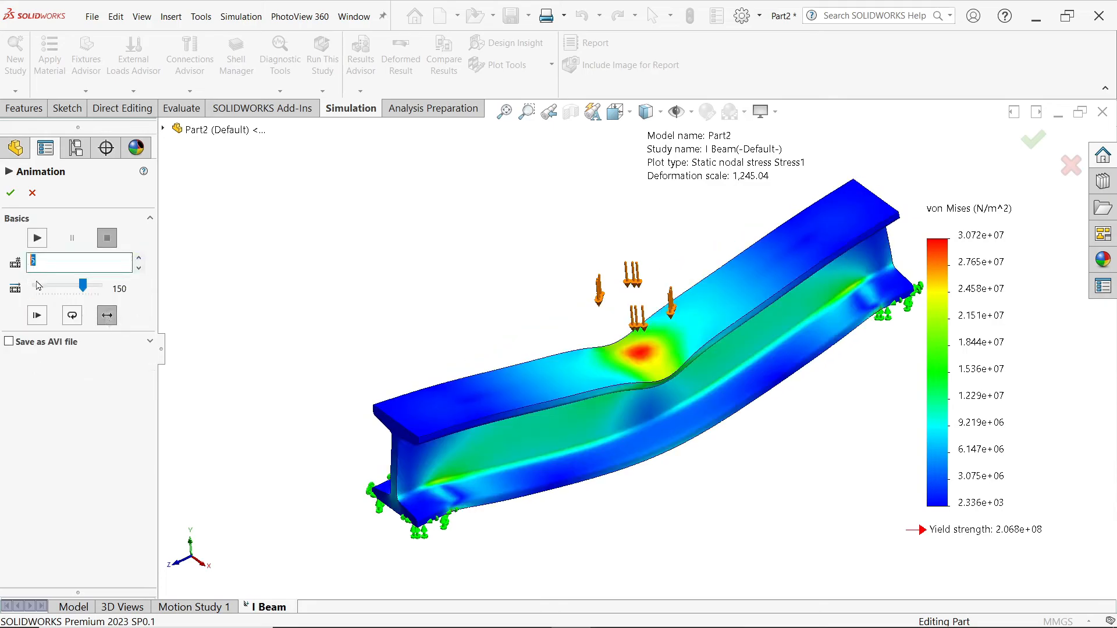
pyautogui.write('30')
pyautogui.click(38, 238)
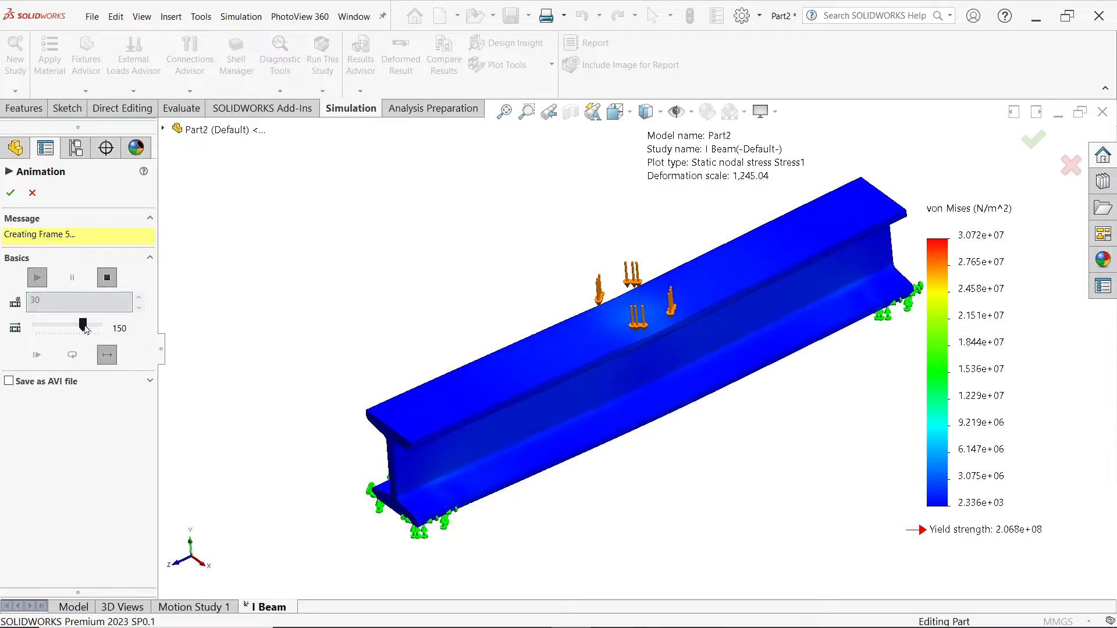
pyautogui.moveTo(84, 327); pyautogui.dragTo(101, 327)
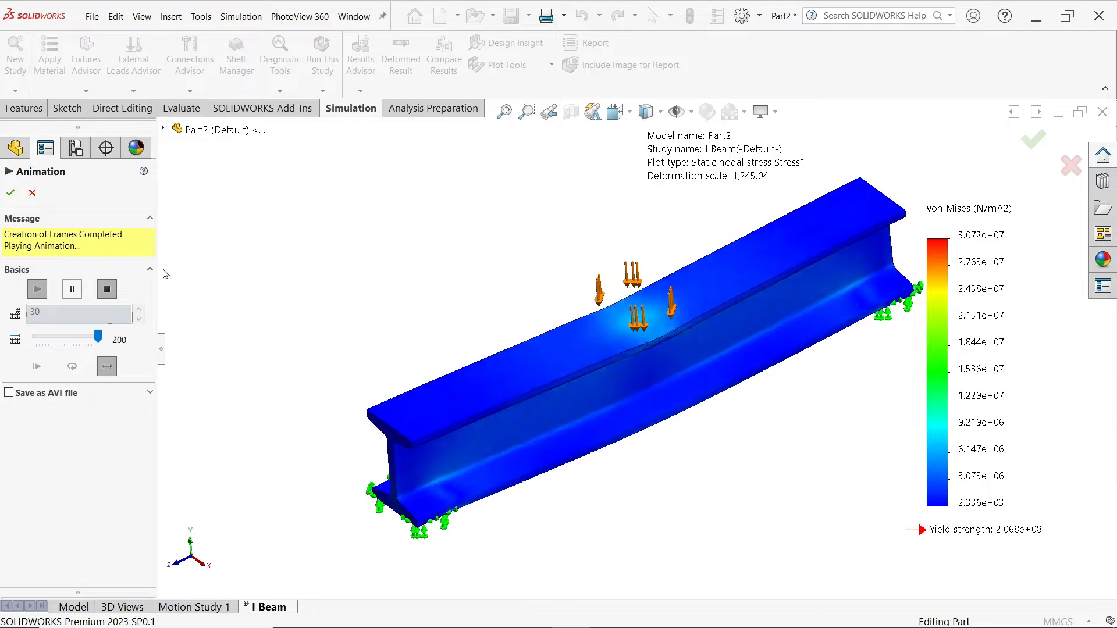
pyautogui.click(10, 193)
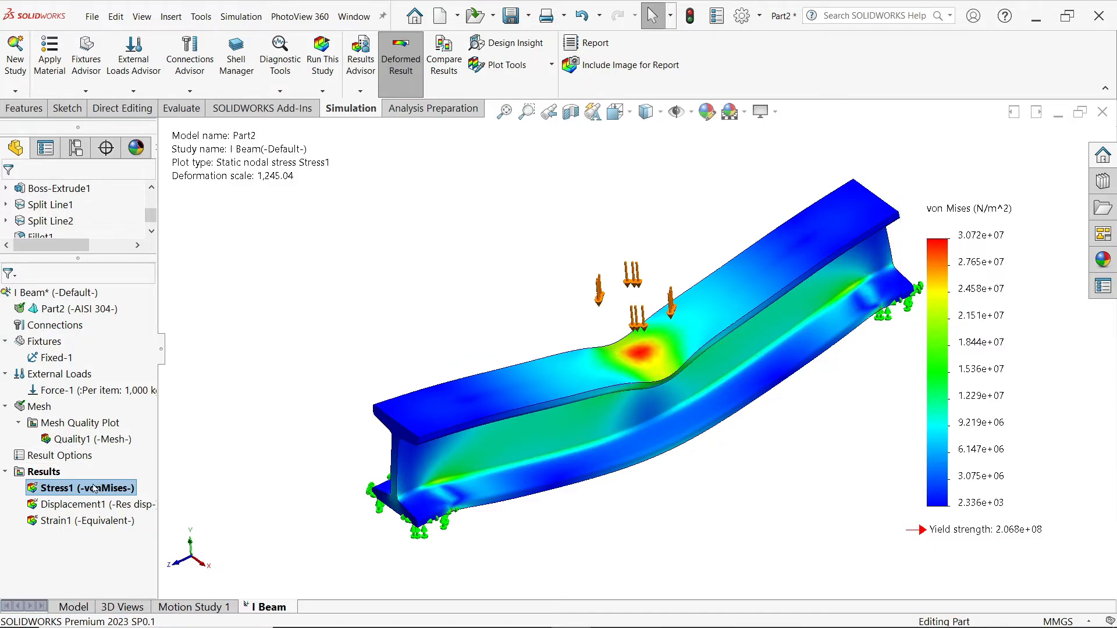
# Step: Turn on min and max annotations for Stress1 and drag both labels clear of the beam
pyautogui.rightClick(95, 489)
pyautogui.click(161, 225)
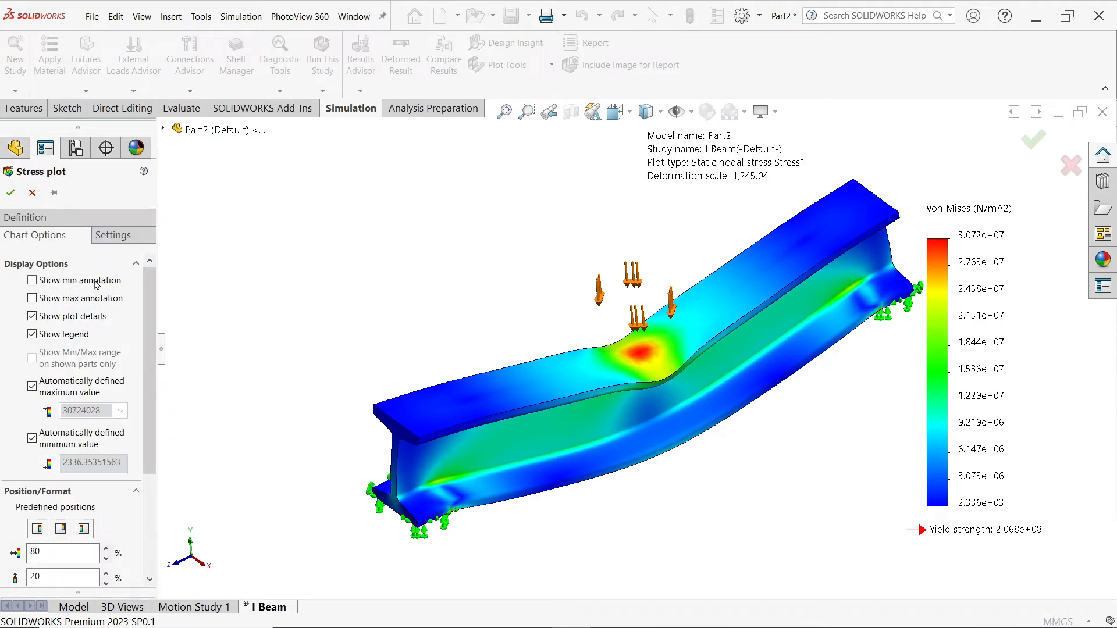
pyautogui.click(96, 281)
pyautogui.click(78, 299)
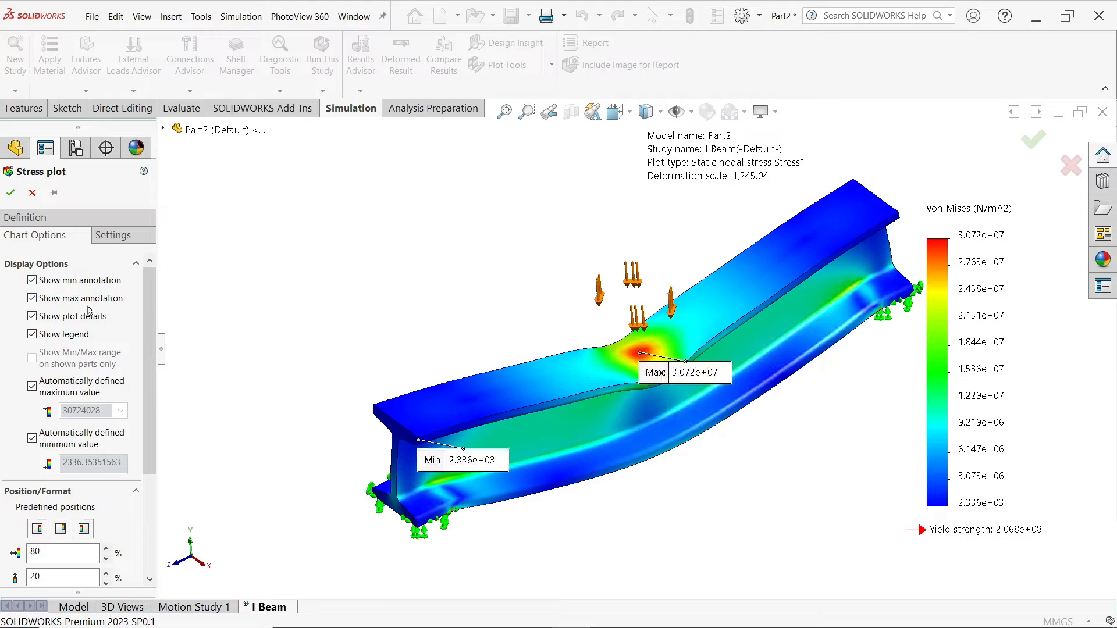
pyautogui.click(11, 193)
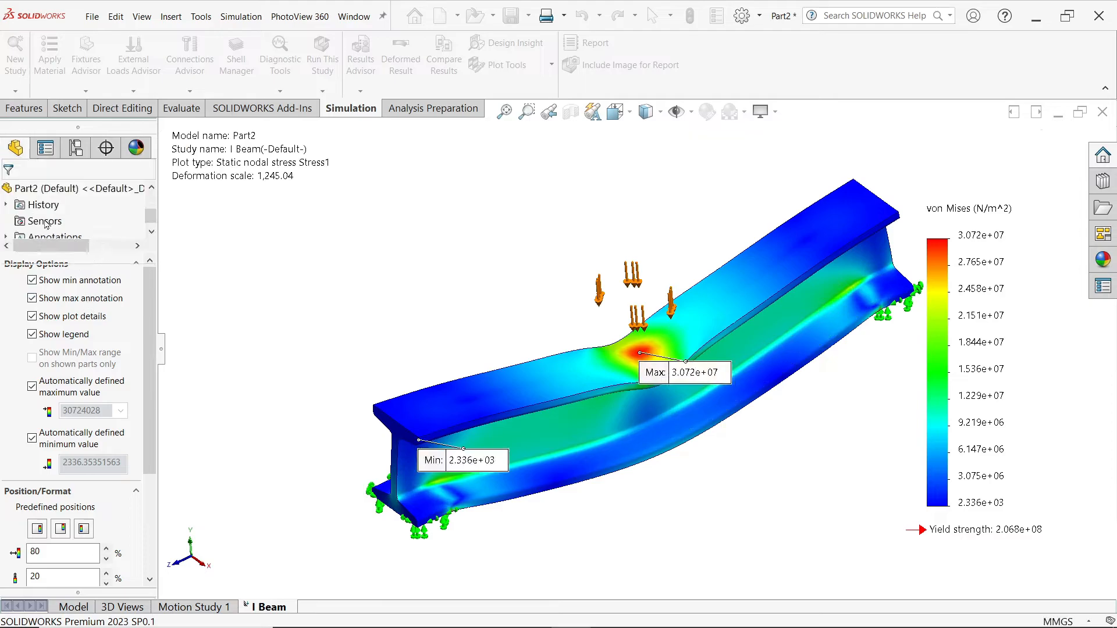
pyautogui.moveTo(686, 372)
pyautogui.mouseDown()
pyautogui.moveTo(520, 252)
pyautogui.moveTo(489, 245)
pyautogui.mouseUp()
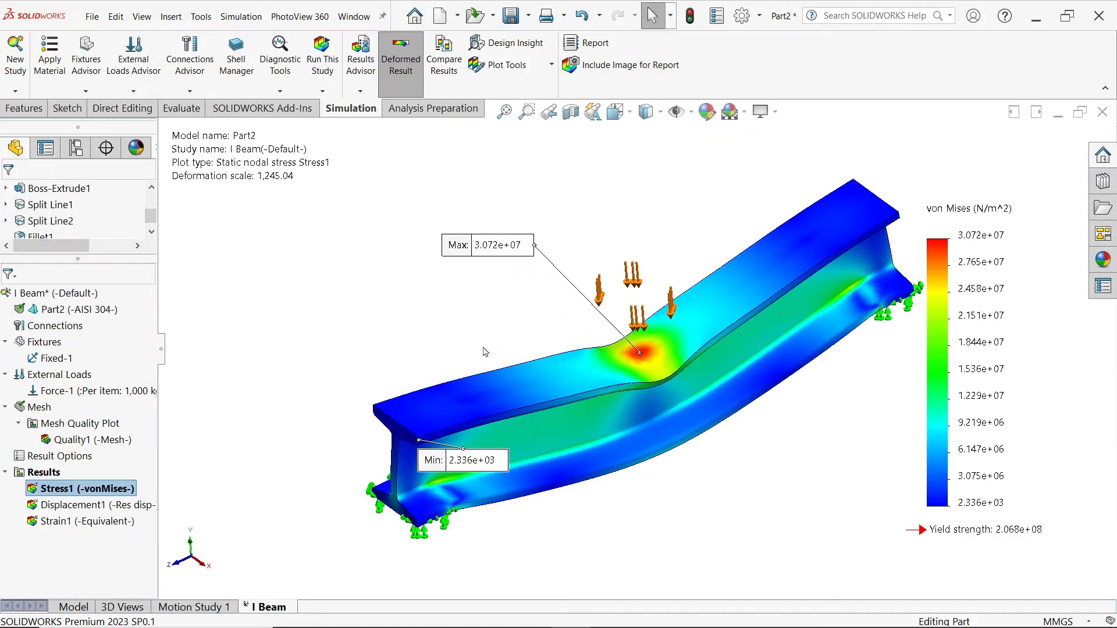
pyautogui.moveTo(492, 460); pyautogui.dragTo(360, 309)
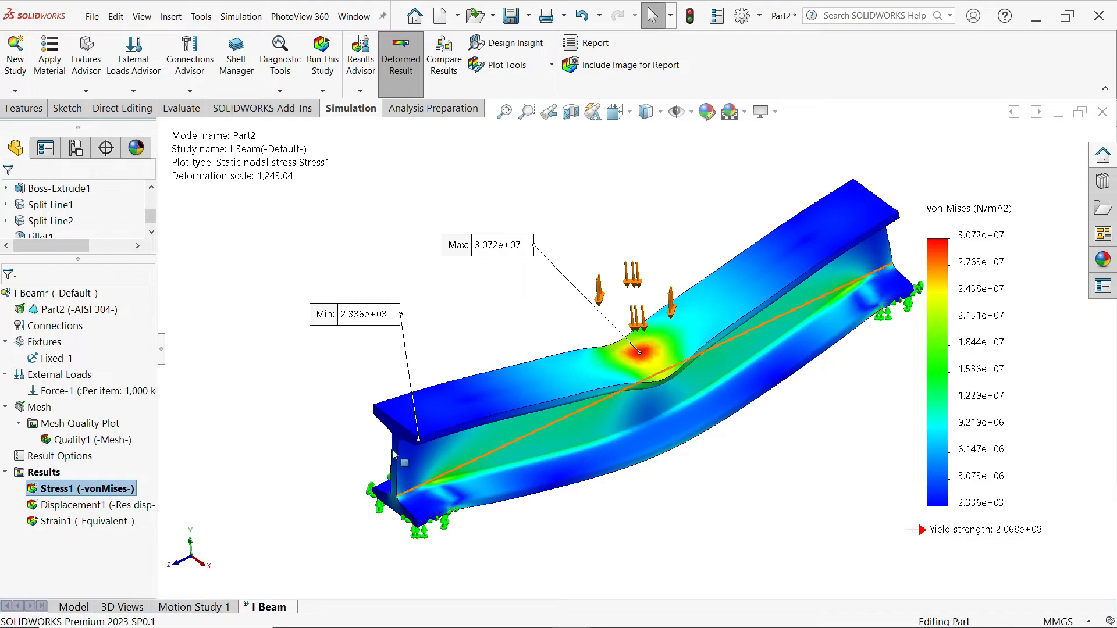
# Step: Animate the Displacement1 plot to show the I-beam bending, peaking at 4.821e-02 mm
pyautogui.doubleClick(75, 506)
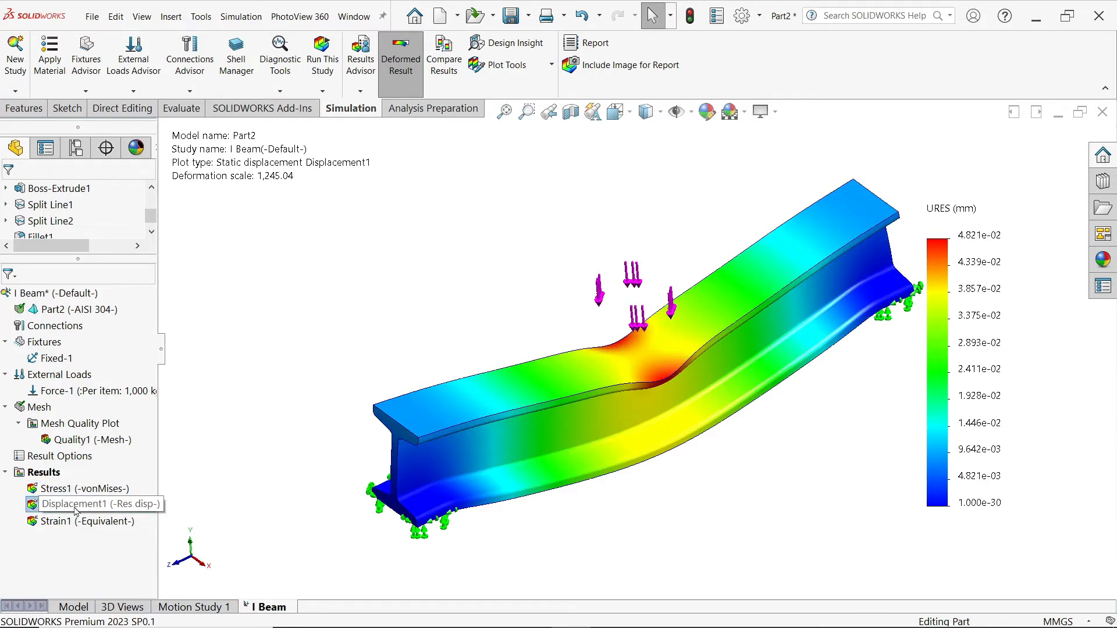
pyautogui.rightClick(74, 508)
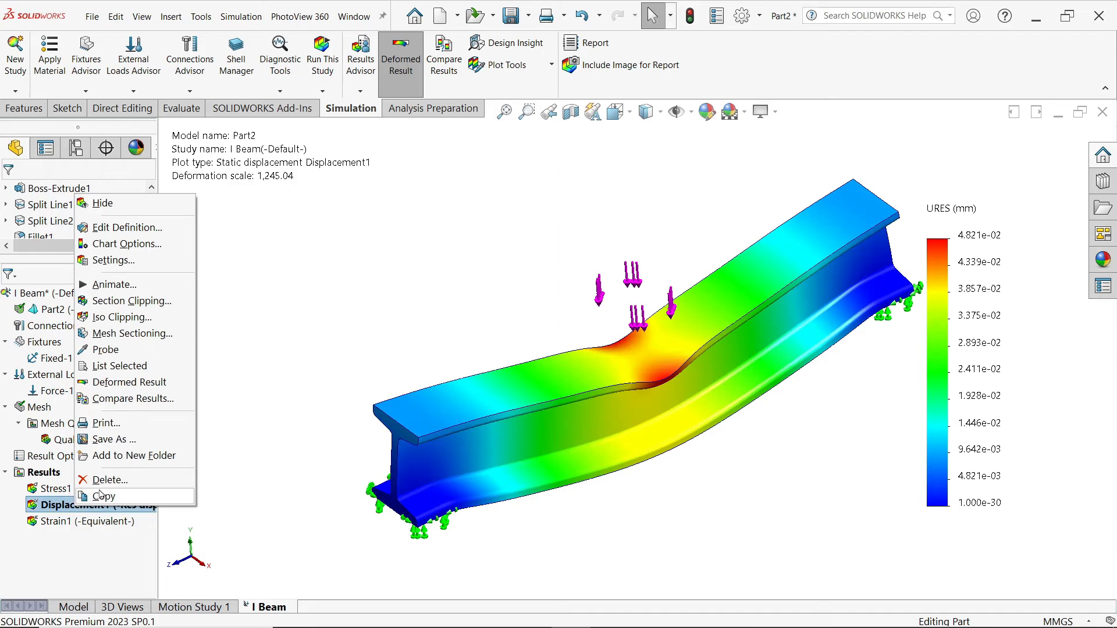
pyautogui.click(124, 289)
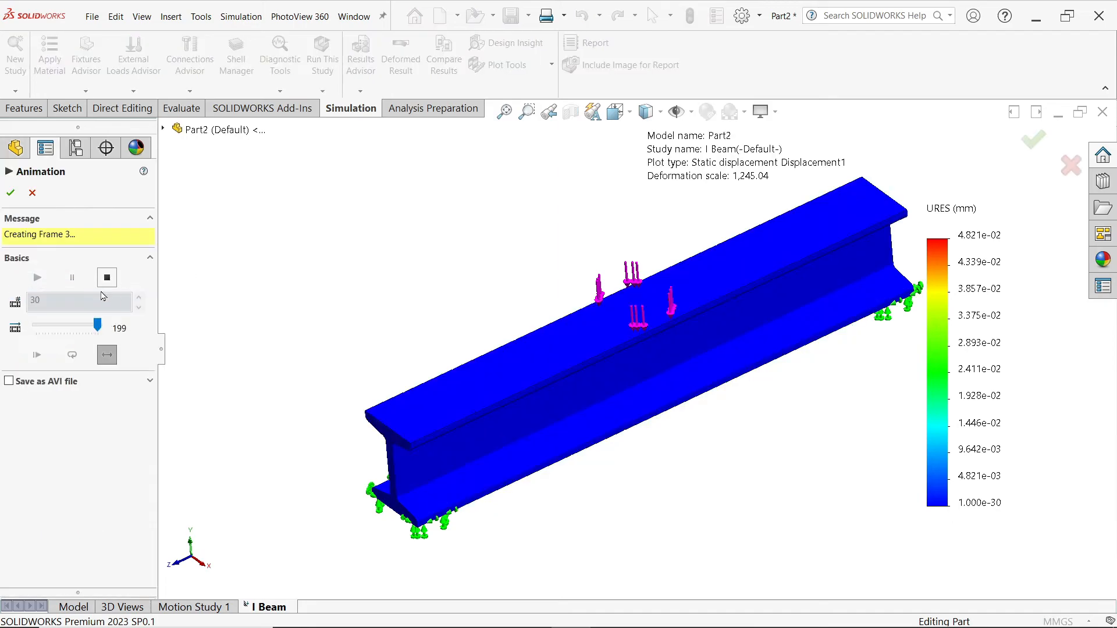
pyautogui.click(108, 280)
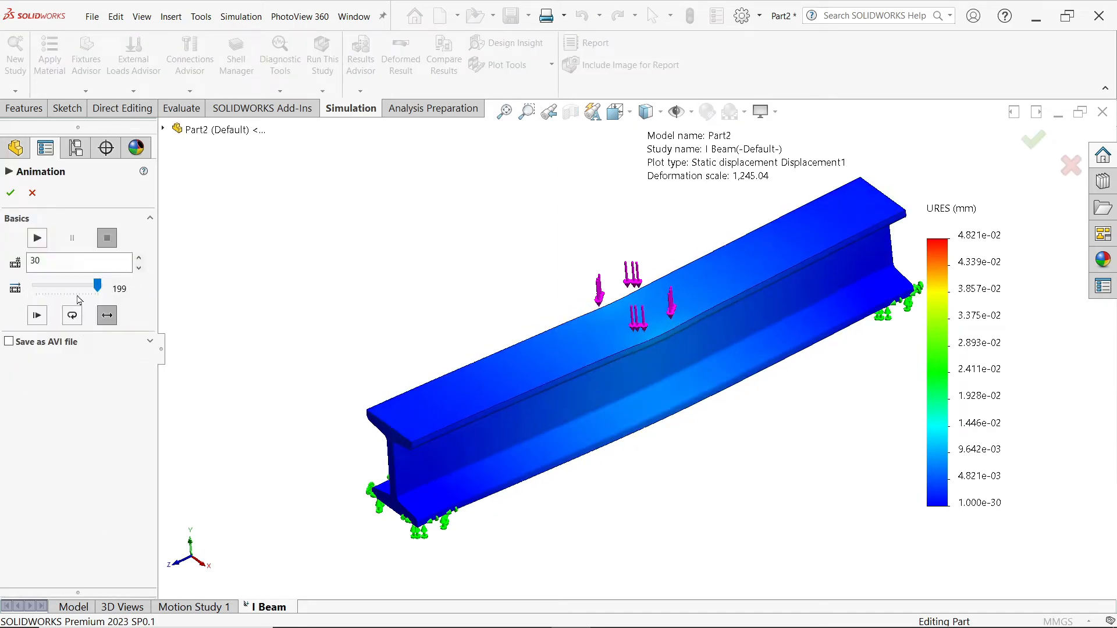
pyautogui.click(36, 237)
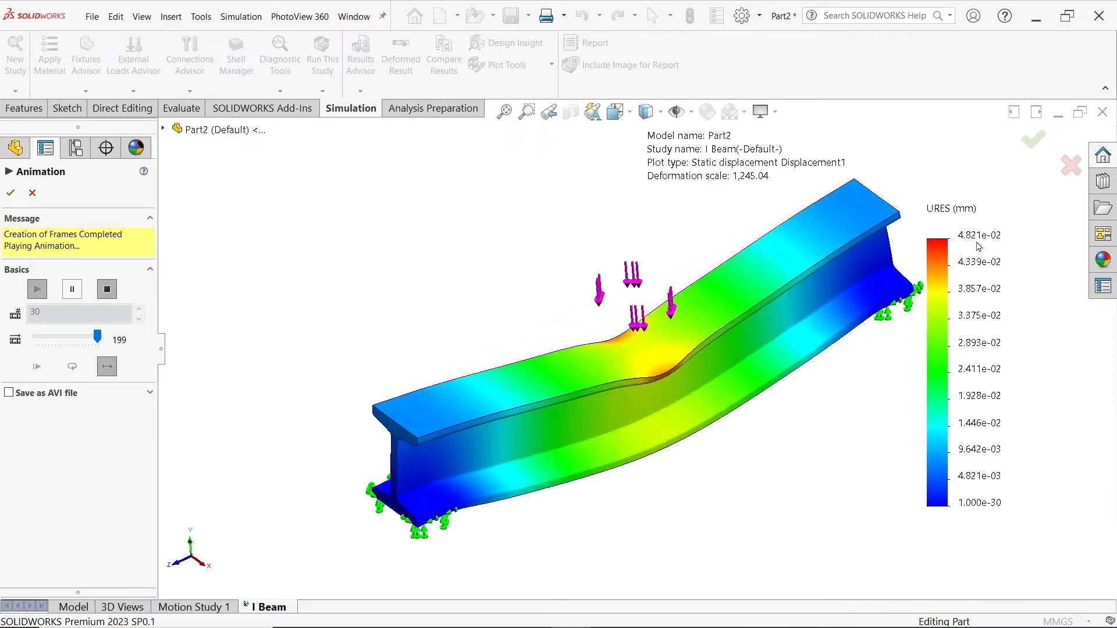
# Step: Show the min (1.000e-30) and max (4.821e-02 mm) labels and place the Max callout above the beam
pyautogui.click(12, 193)
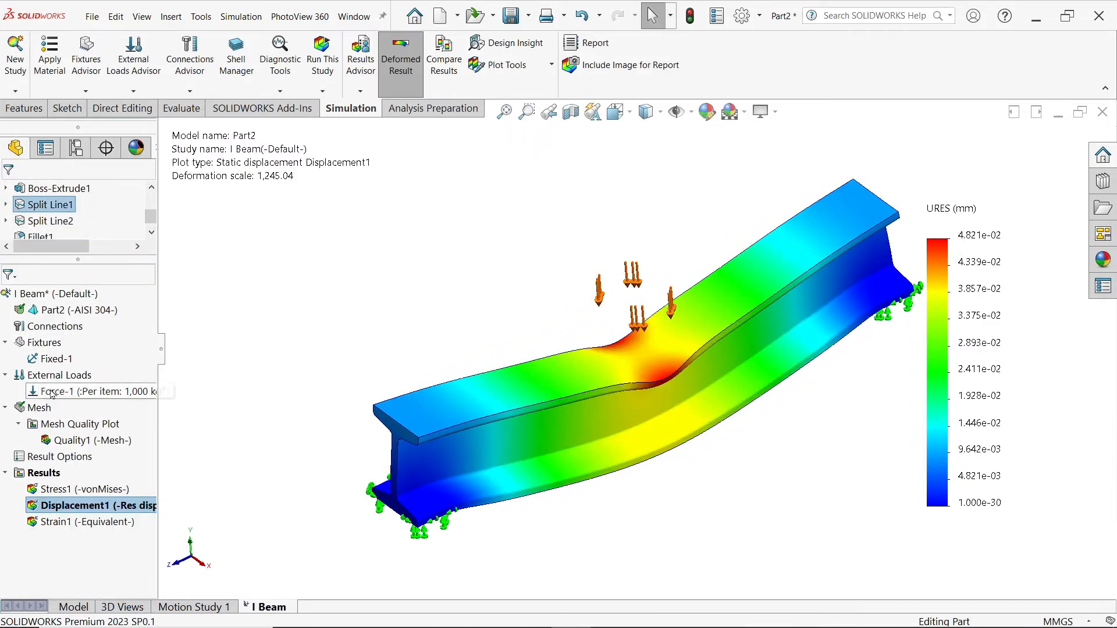
pyautogui.rightClick(82, 505)
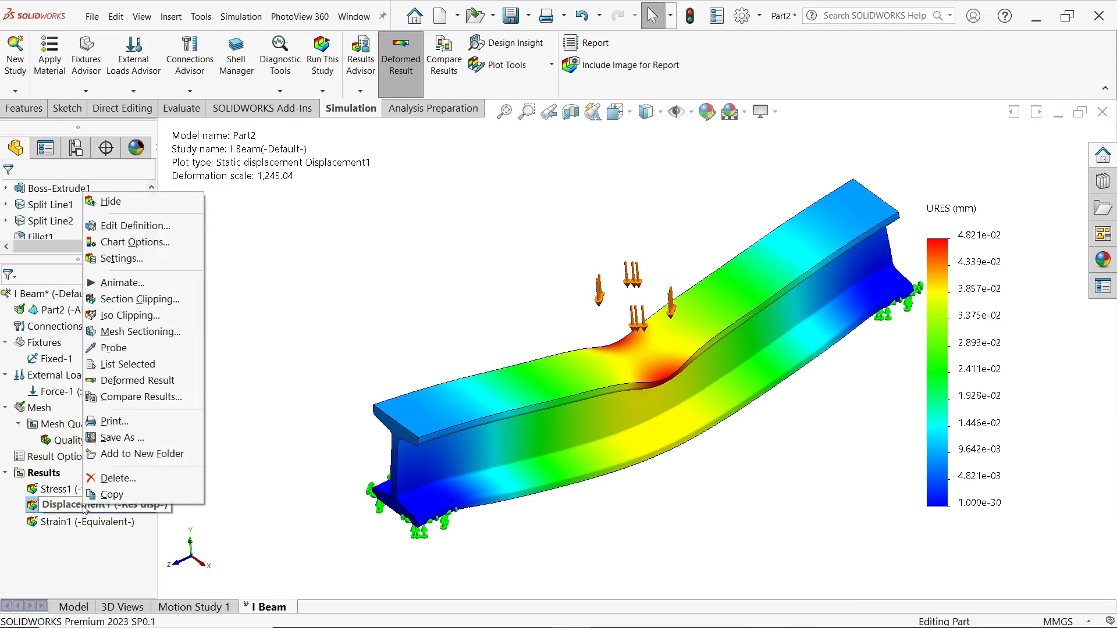
pyautogui.click(133, 242)
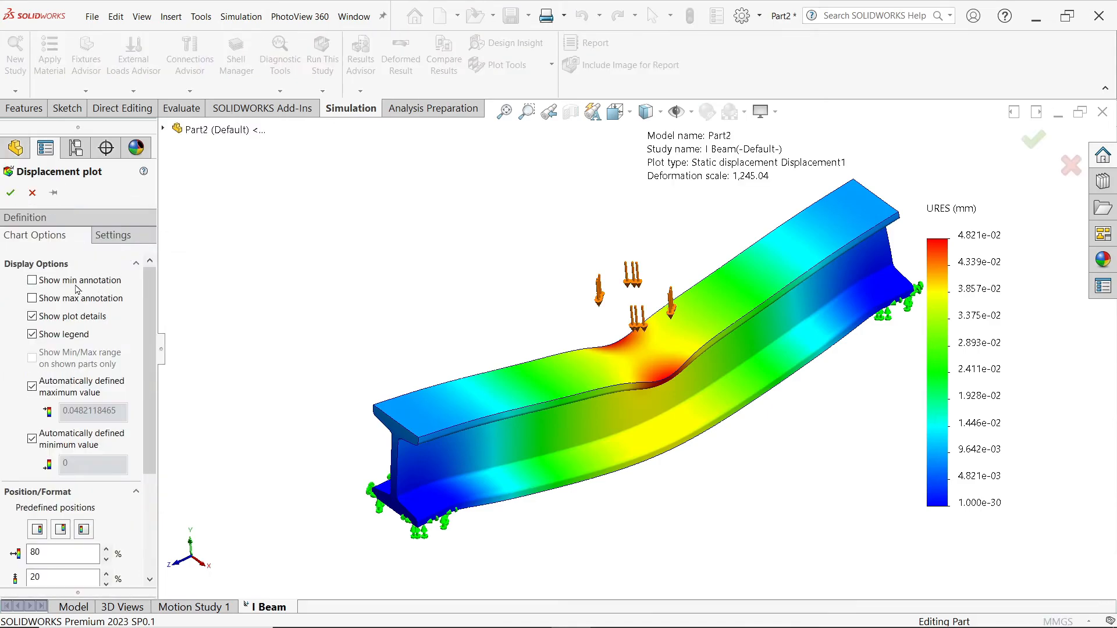
pyautogui.click(79, 281)
pyautogui.click(73, 299)
pyautogui.click(11, 192)
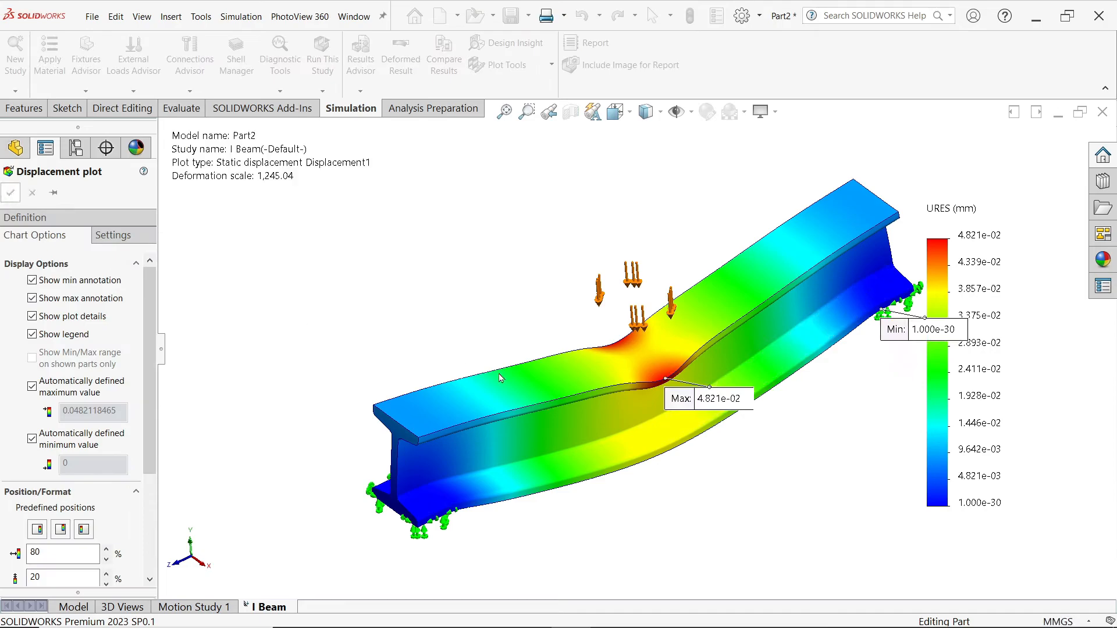
pyautogui.moveTo(681, 399); pyautogui.dragTo(494, 226)
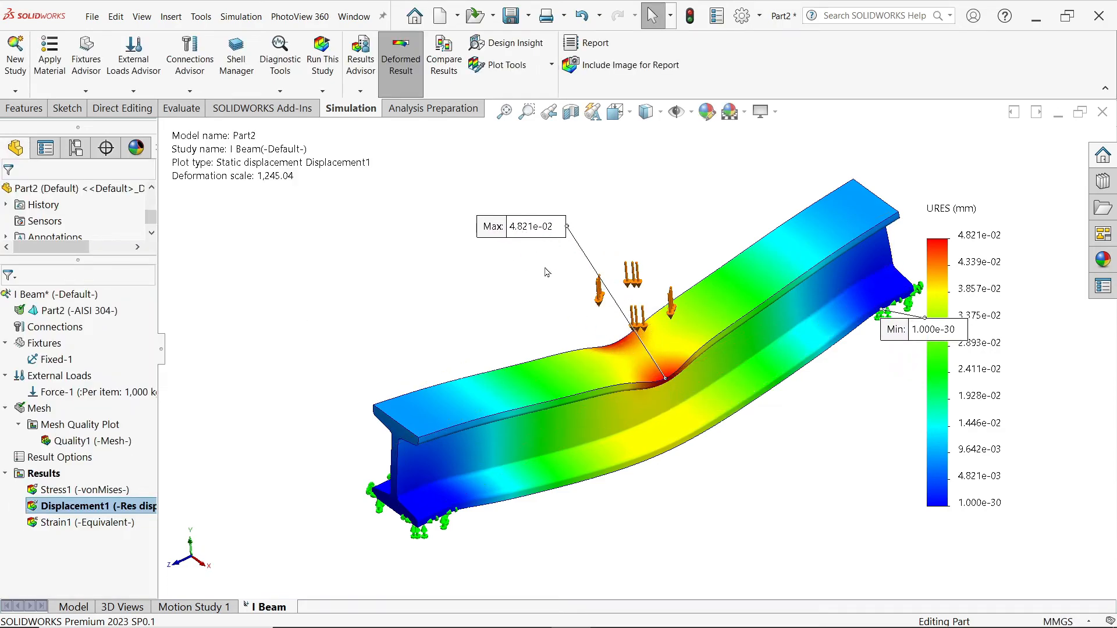
pyautogui.hotkey('alt', 'Tab')
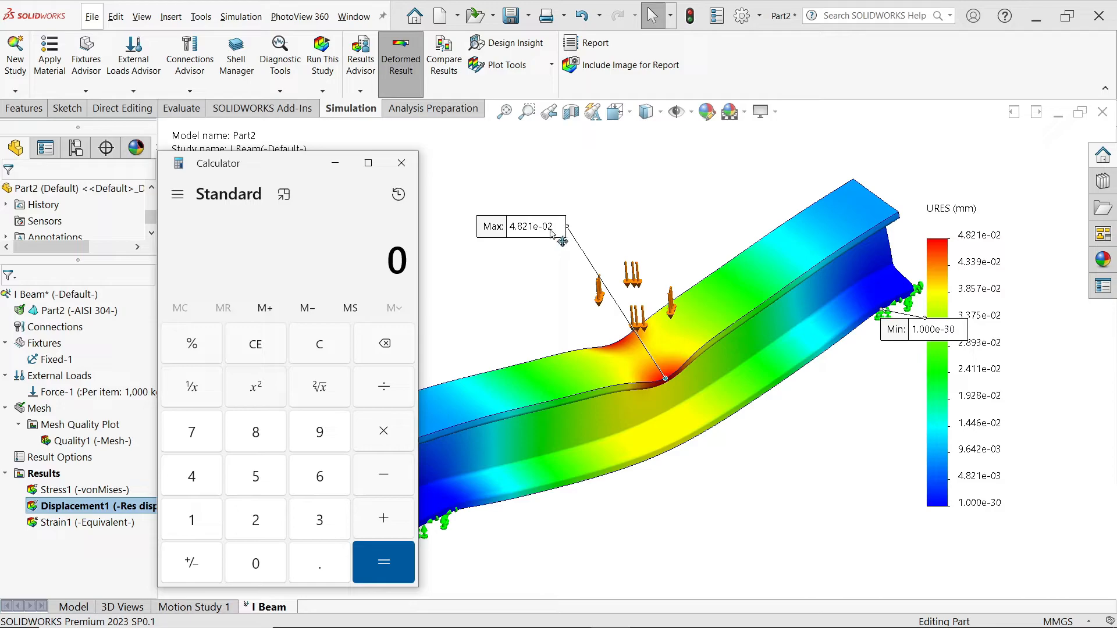
# Step: Compute 1 ÷ 100 = 0.01 in Calculator
pyautogui.click(195, 527)
pyautogui.press('/')
pyautogui.click(196, 527)
pyautogui.doubleClick(272, 569)
pyautogui.click(384, 562)
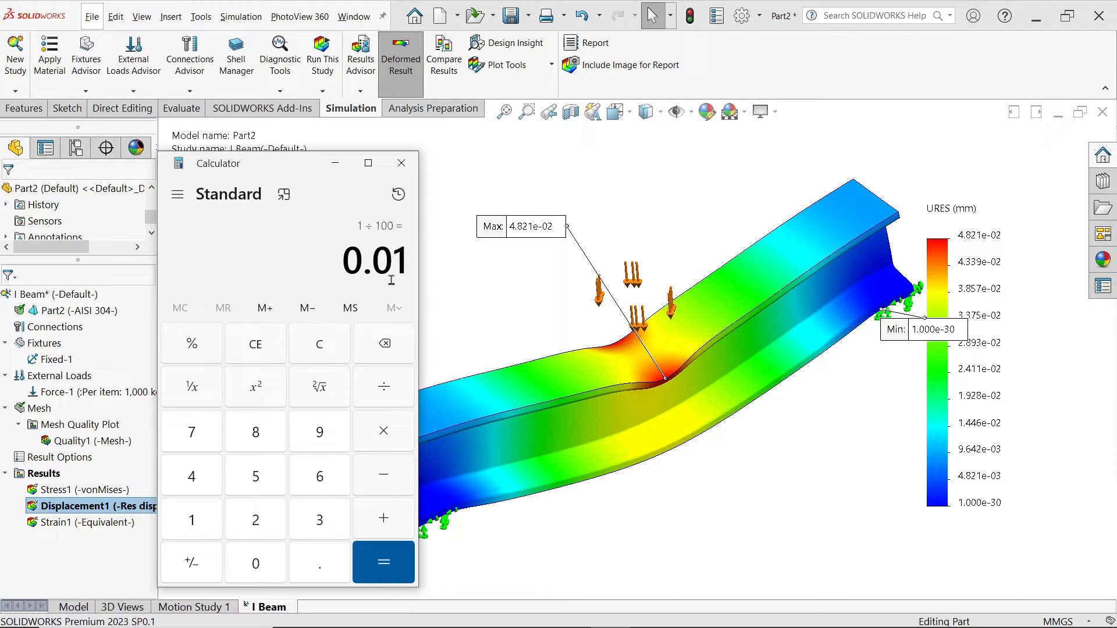
# Step: Multiply 0.01 by 4.821 to get 0.04821 mm, then close Calculator
pyautogui.press('*')
pyautogui.click(197, 480)
pyautogui.click(319, 567)
pyautogui.click(256, 436)
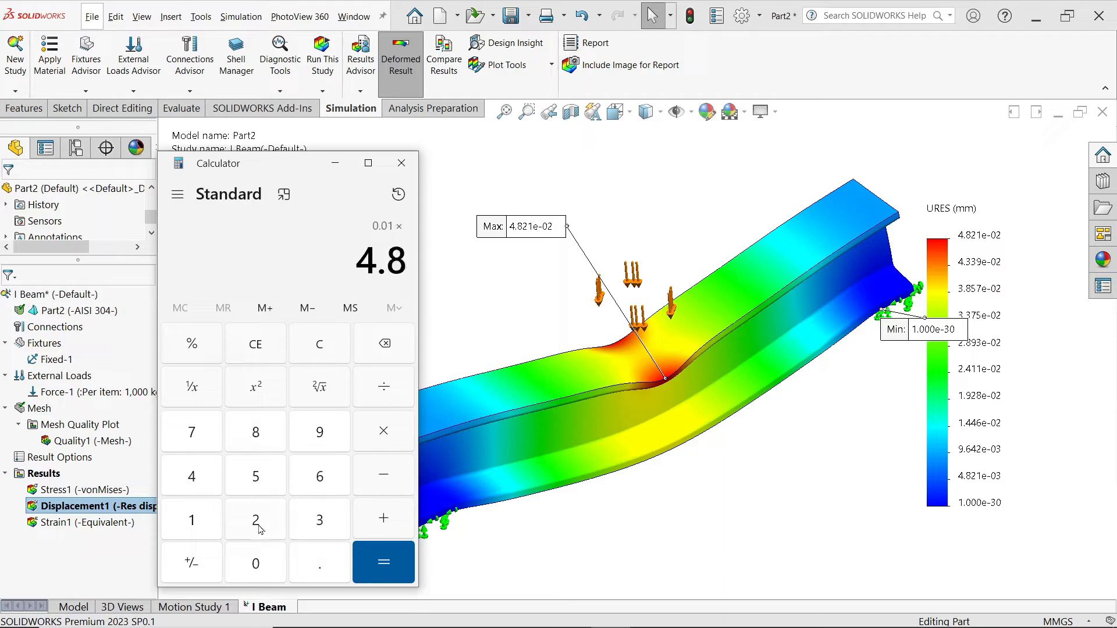
pyautogui.click(256, 523)
pyautogui.click(192, 527)
pyautogui.click(384, 560)
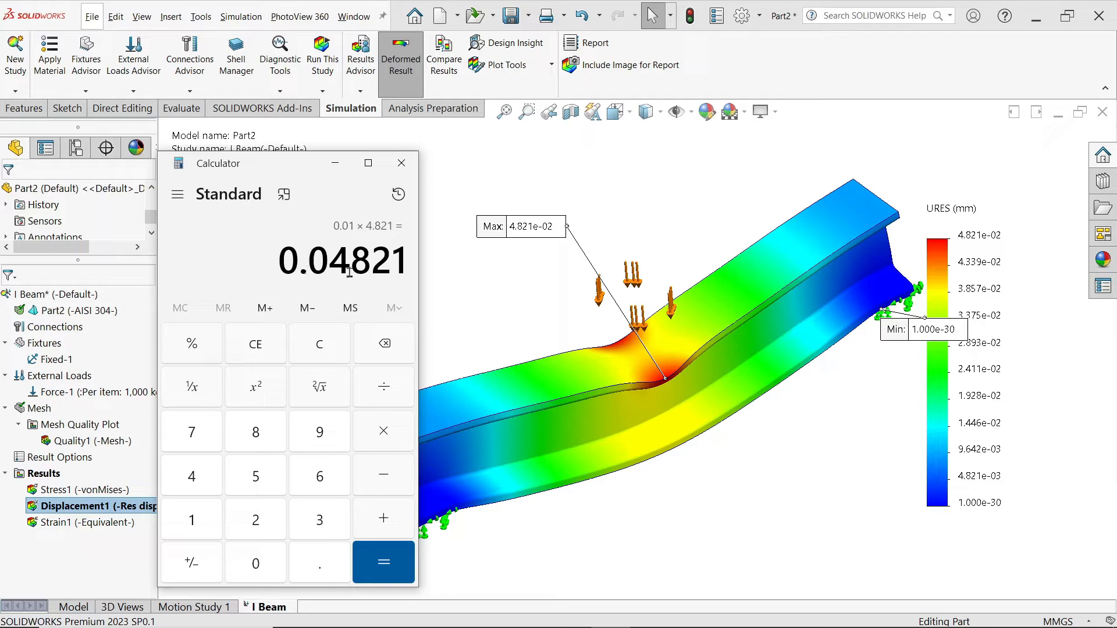
pyautogui.click(402, 164)
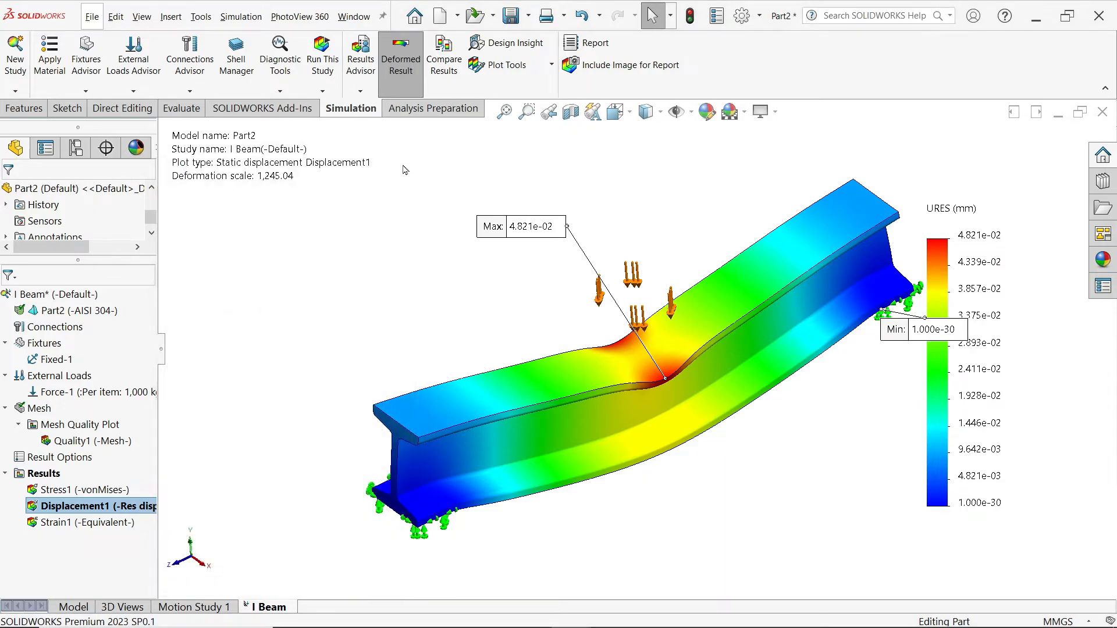
# Step: Begin a Factor of Safety plot from the I Beam study's Results folder
pyautogui.click(61, 504)
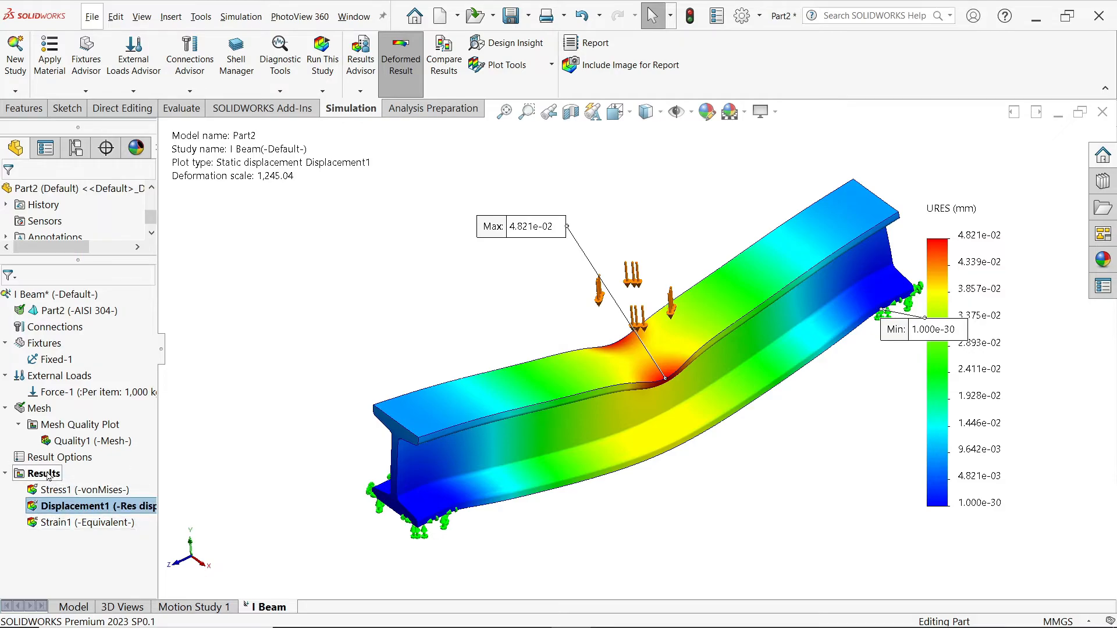
pyautogui.rightClick(48, 475)
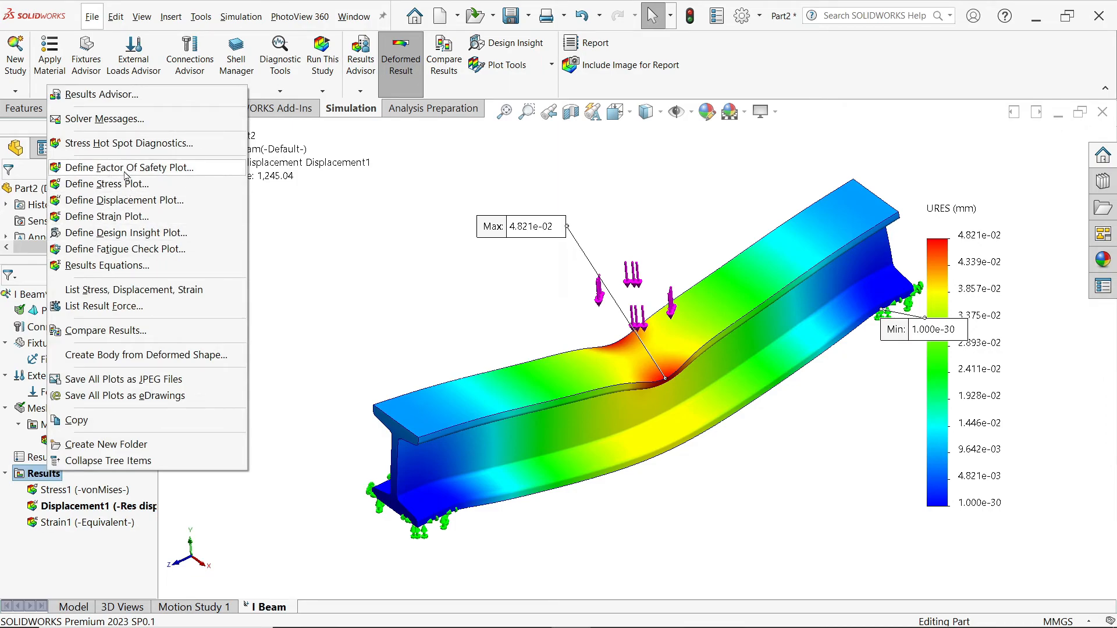
pyautogui.click(130, 172)
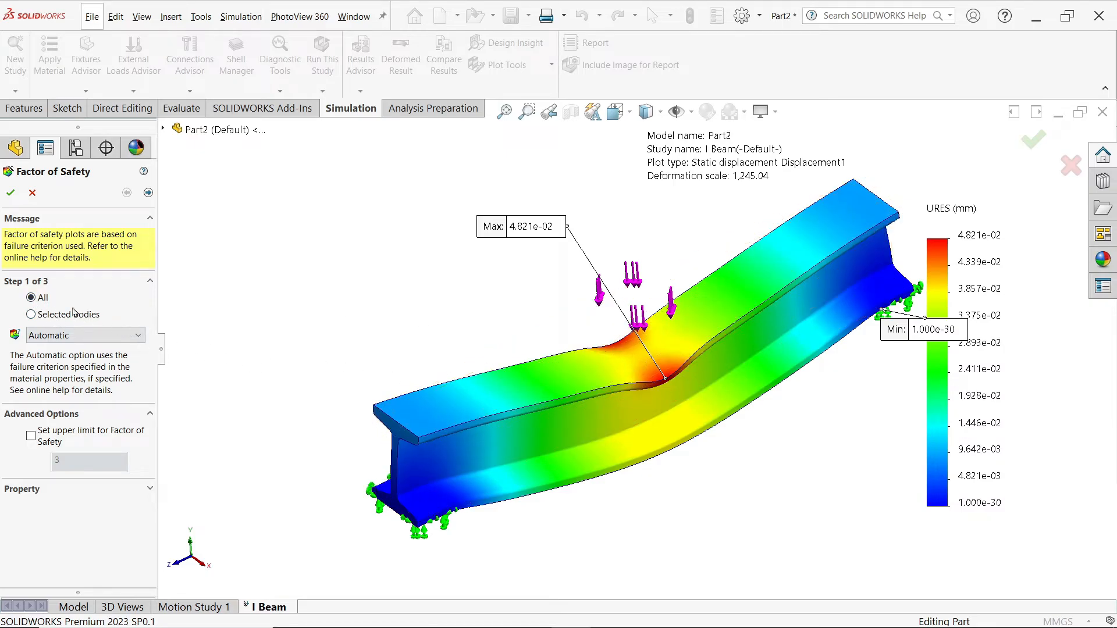
# Step: Generate Factor of Safety1 using the Automatic criterion, showing a minimum FOS of 6.7
pyautogui.click(58, 337)
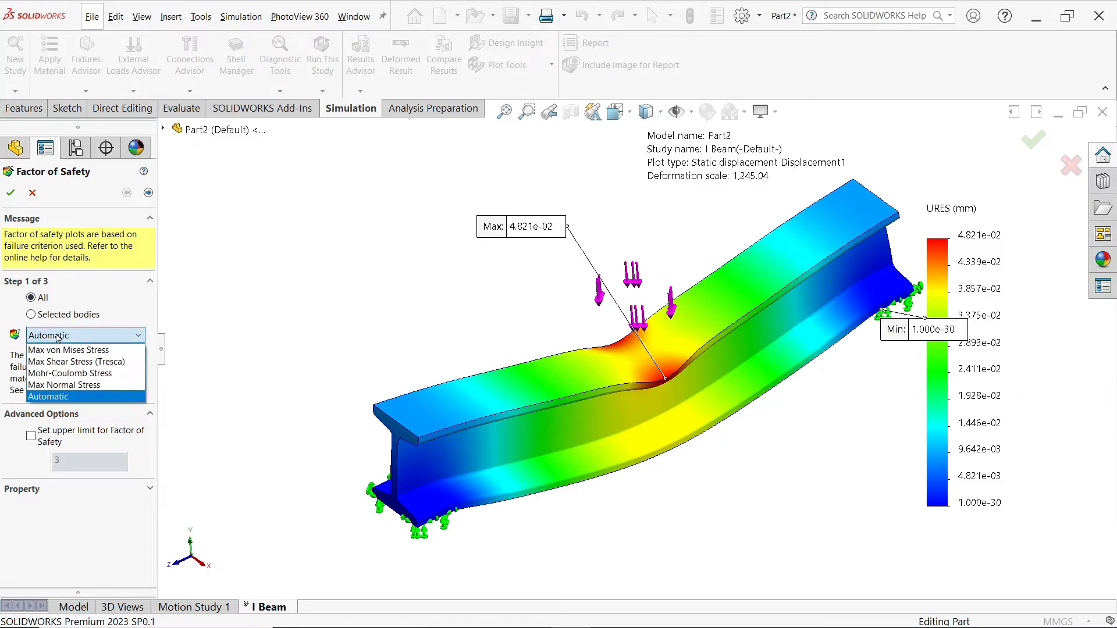
pyautogui.click(57, 337)
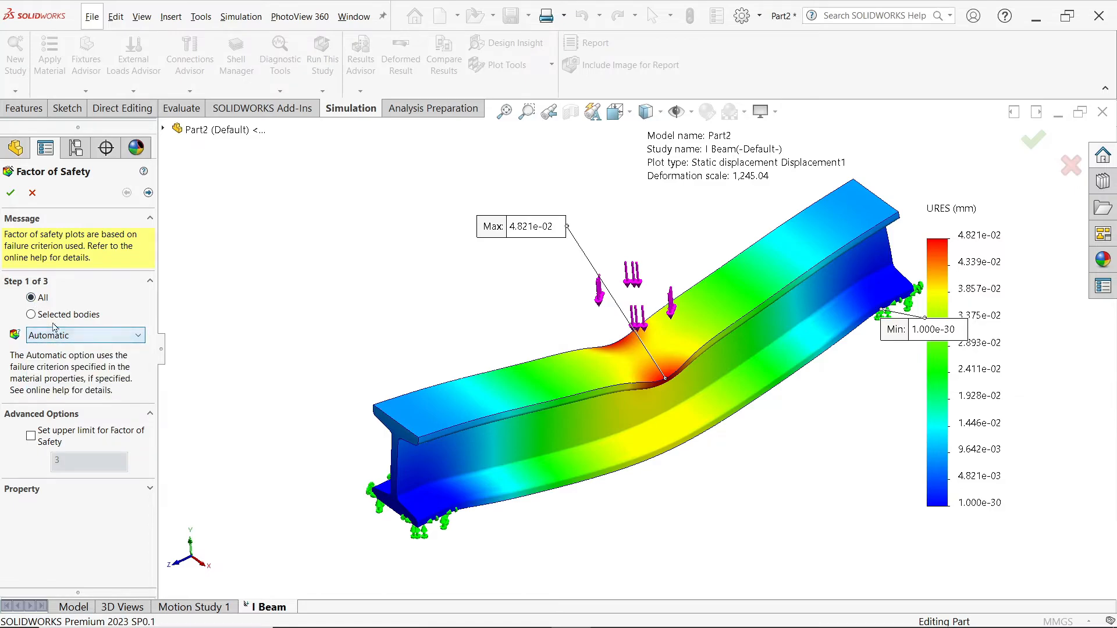
pyautogui.click(10, 195)
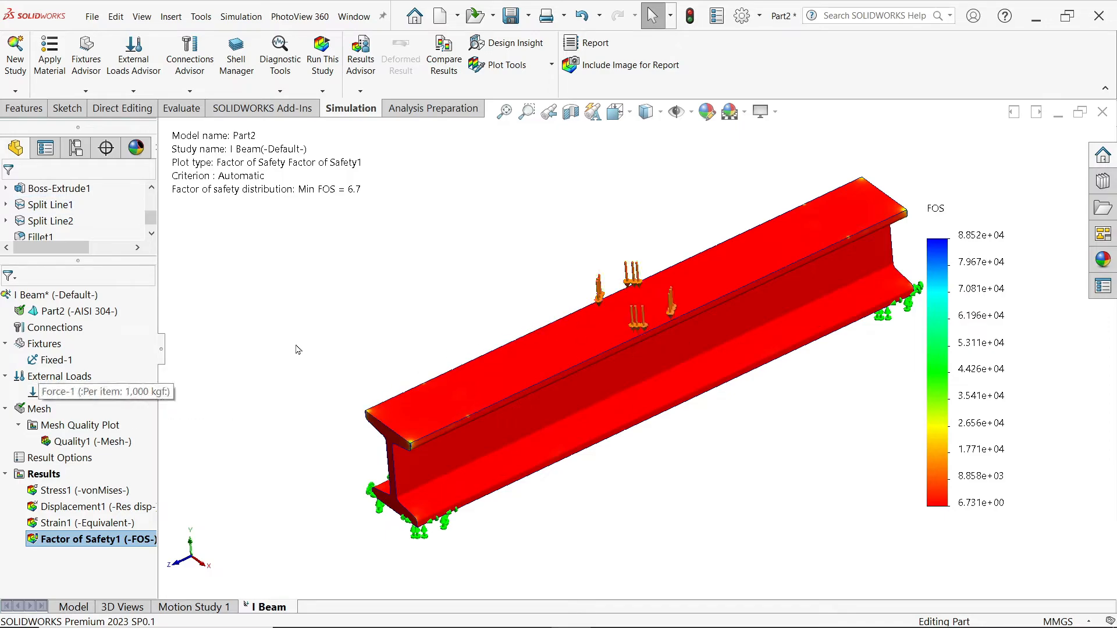
# Step: Compute 6.7 × 1000 = 6,700 in Calculator
pyautogui.hotkey('alt', 'Tab')
pyautogui.click(314, 479)
pyautogui.click(326, 568)
pyautogui.click(189, 435)
pyautogui.click(378, 433)
pyautogui.click(185, 518)
pyautogui.doubleClick(277, 571)
pyautogui.click(277, 571)
pyautogui.click(381, 562)
# Step: Select the 6,700 result, move Calculator aside, then close it to reveal the FOS plot
pyautogui.moveTo(407, 265); pyautogui.dragTo(301, 263)
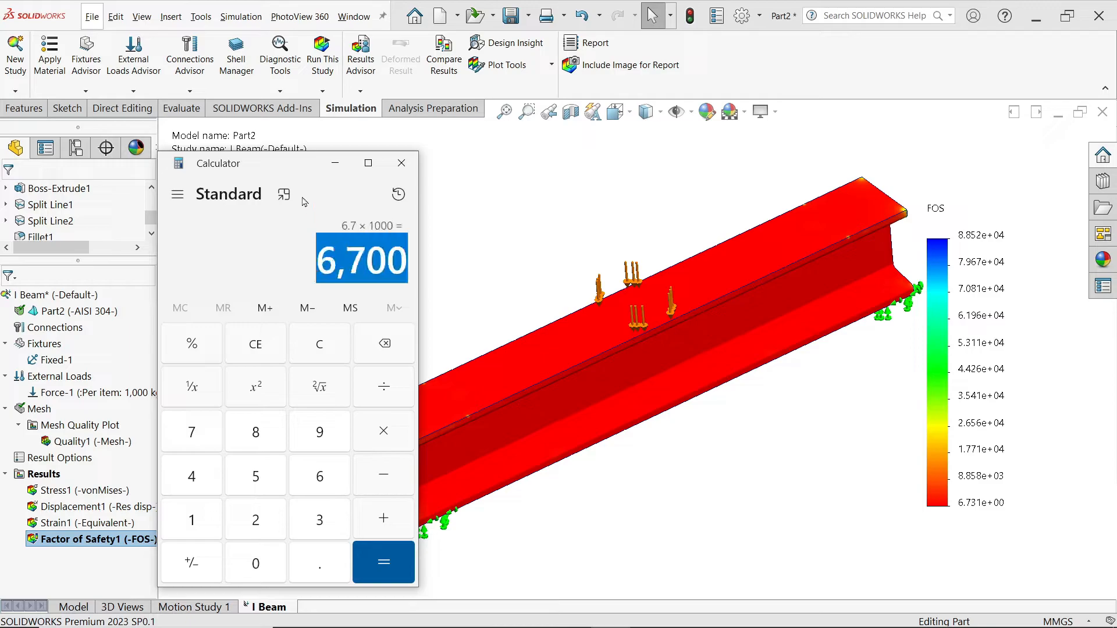
pyautogui.moveTo(291, 170); pyautogui.dragTo(210, 163)
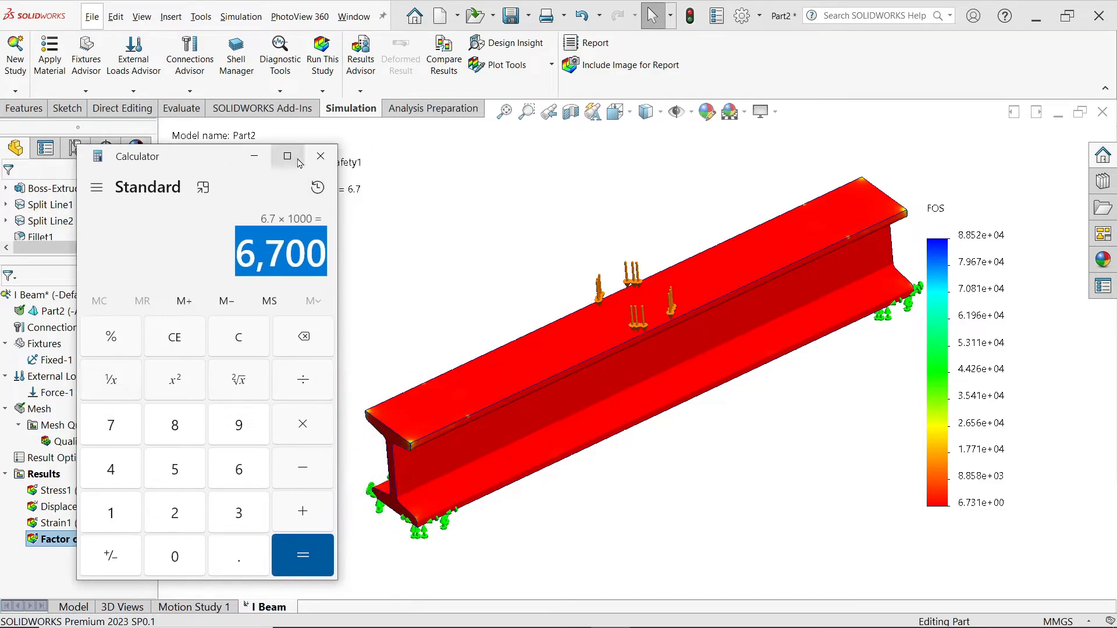
pyautogui.click(320, 156)
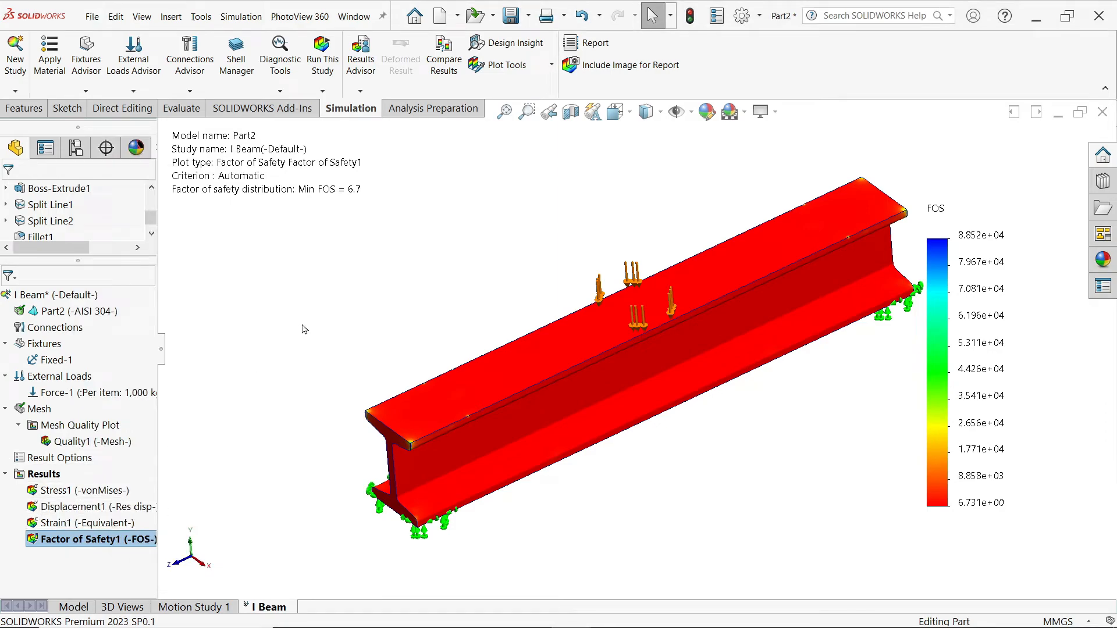
pyautogui.scroll(2, 653, 395)
pyautogui.scroll(-2, 706, 349)
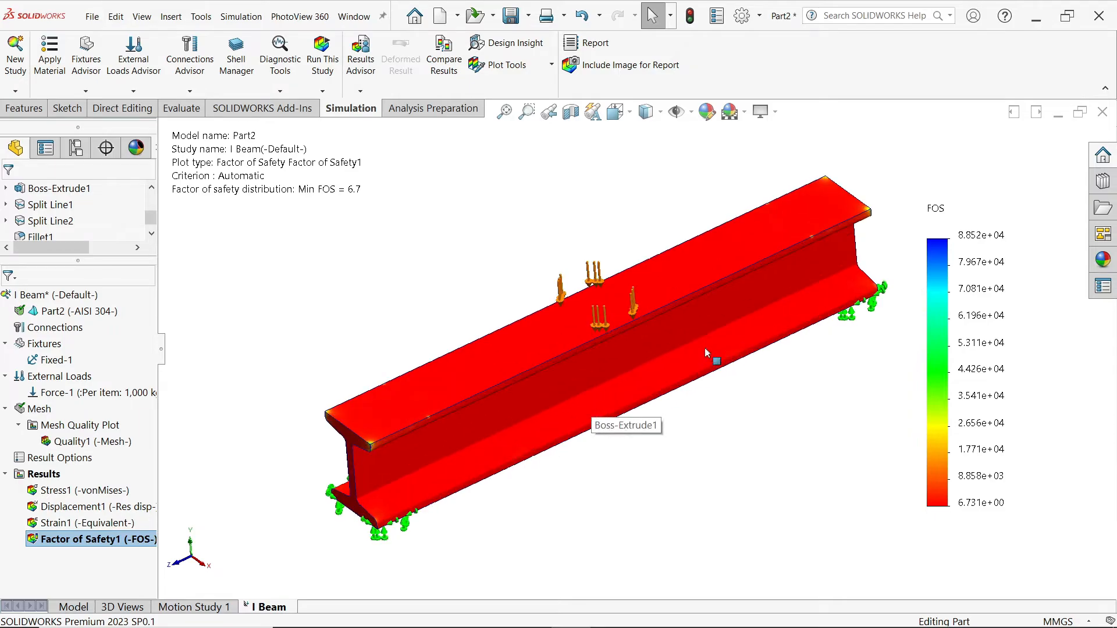